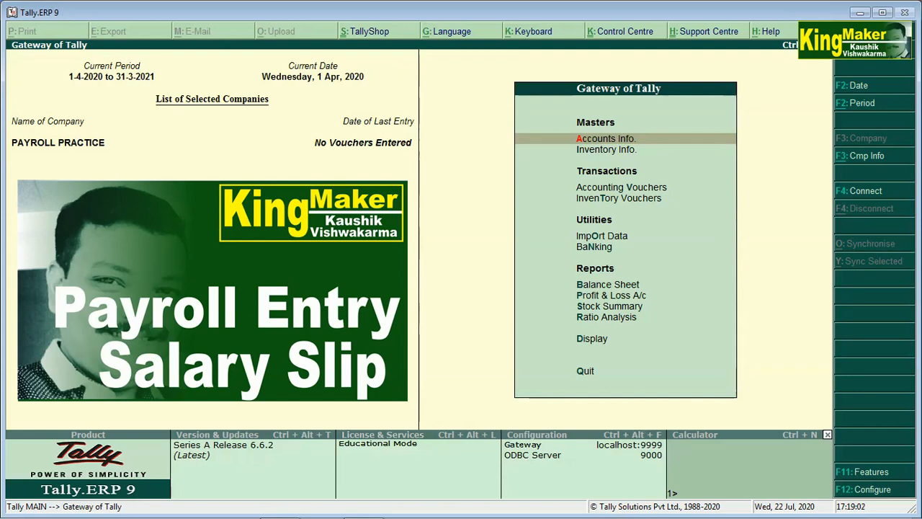
Set Maintain payroll to Yes in the F11 accounting features and return to Gateway of Tally.
key("Down")
key("Down")
key("Up")
key("Up")
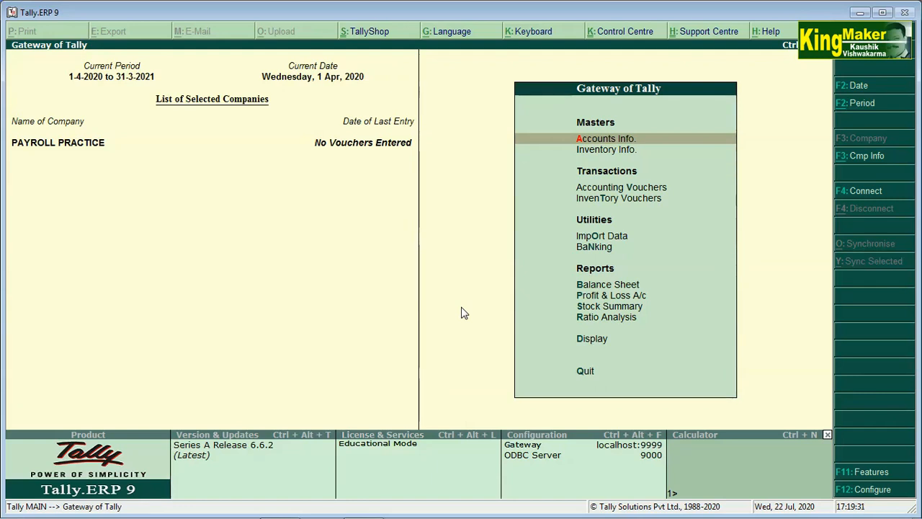
key("F11")
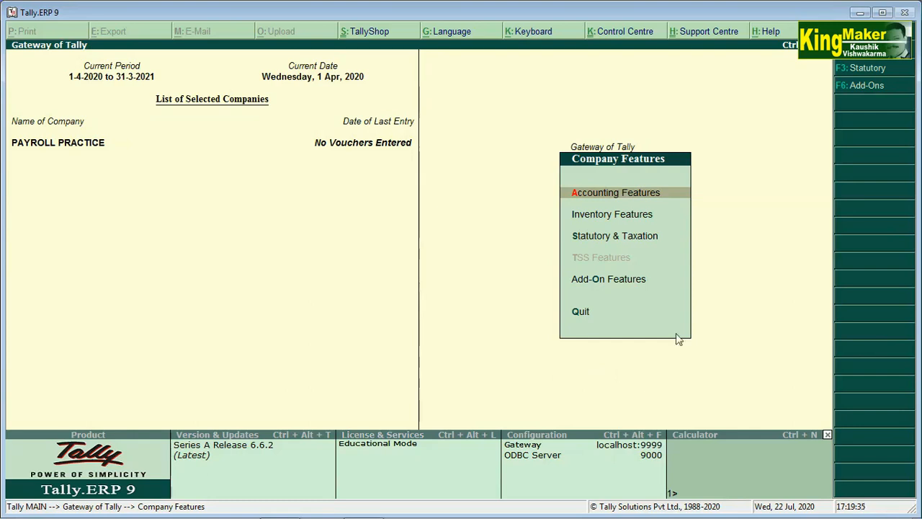
left_click(610, 196)
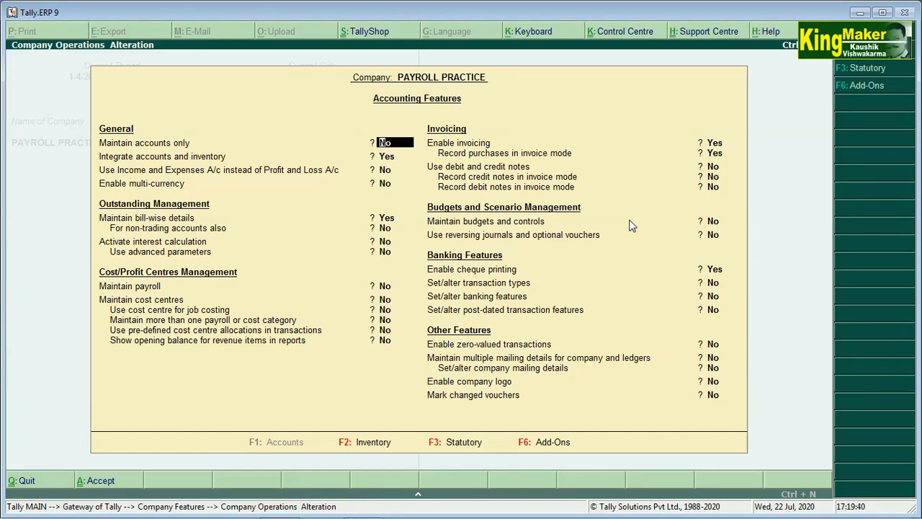
key("Return")
key("Return")
key("Return")
key("Return")
key("Return")
key("Return")
key("Return")
key("Return")
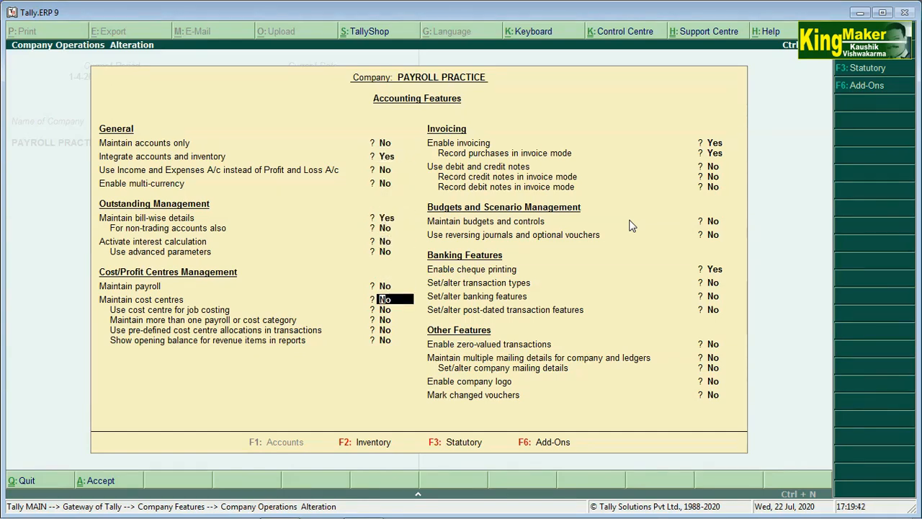
key("Up")
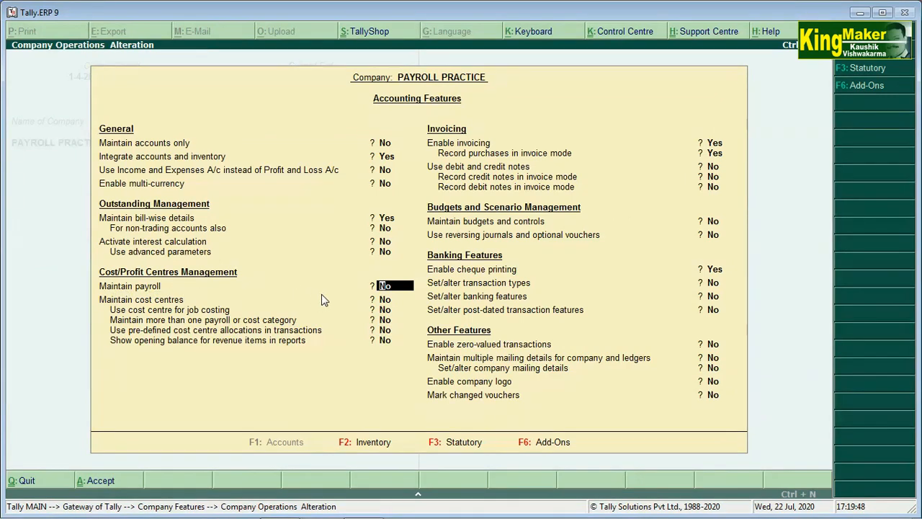
type("y")
key("Return")
key("Return")
key("Return")
key("Return")
key("Return")
key("Return")
key("Return")
key("Return")
key("Return")
key("Return")
key("Return")
key("Return")
key("Return")
key("Return")
key("Return")
key("Return")
key("Return")
key("Return")
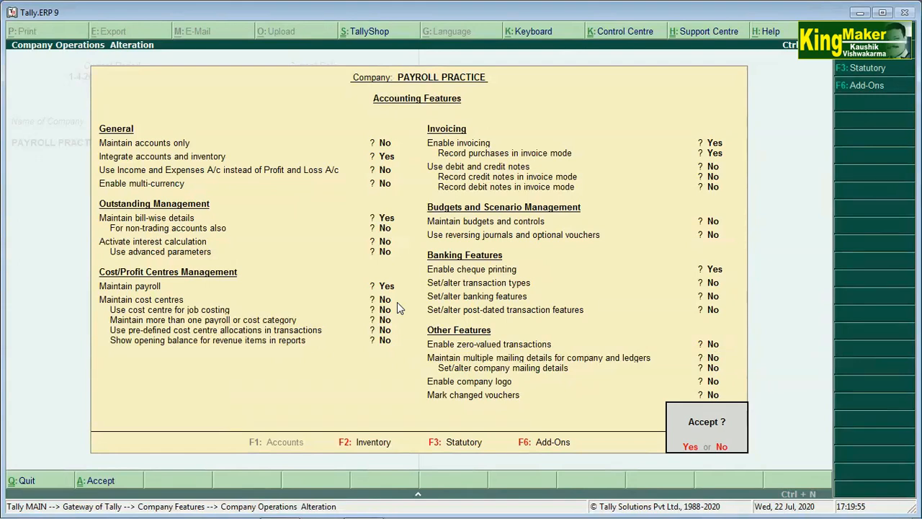
key("Return")
key("Escape")
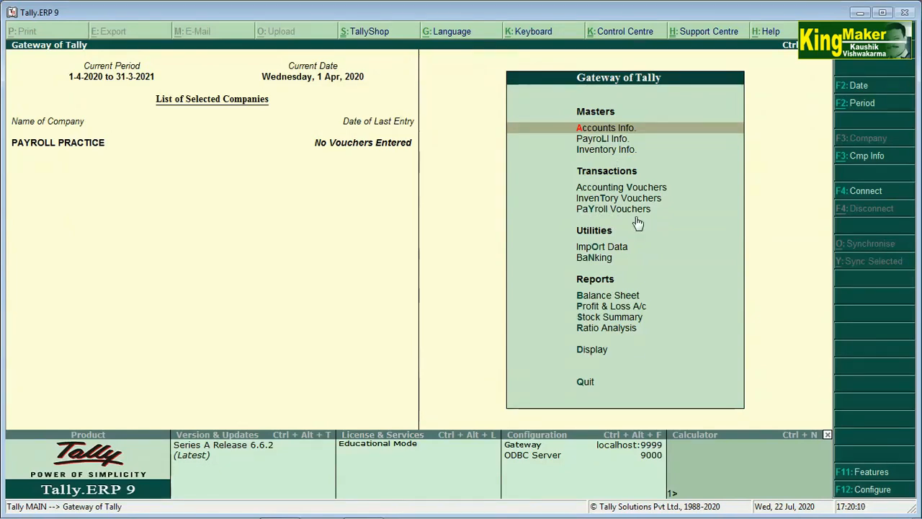
Open a new Unit Creation form from Payroll Info. > Units (Work) > Create.
key("Down")
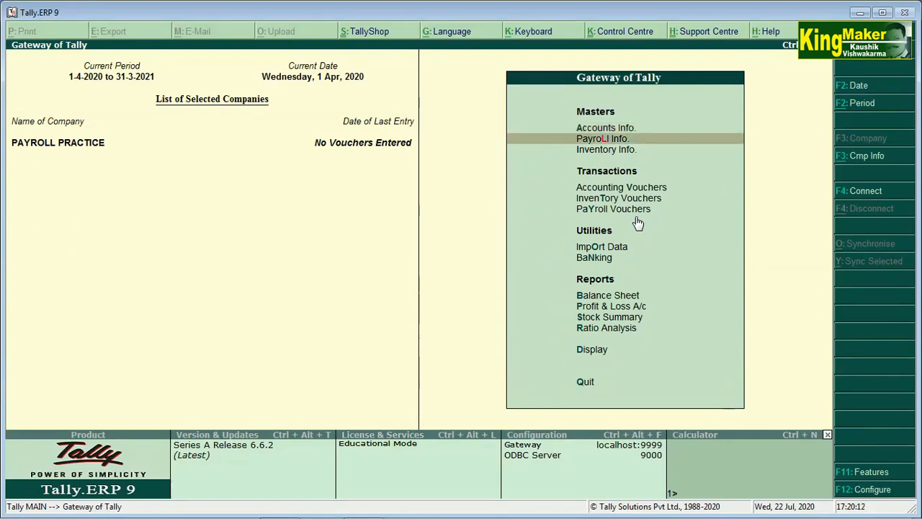
key("Return")
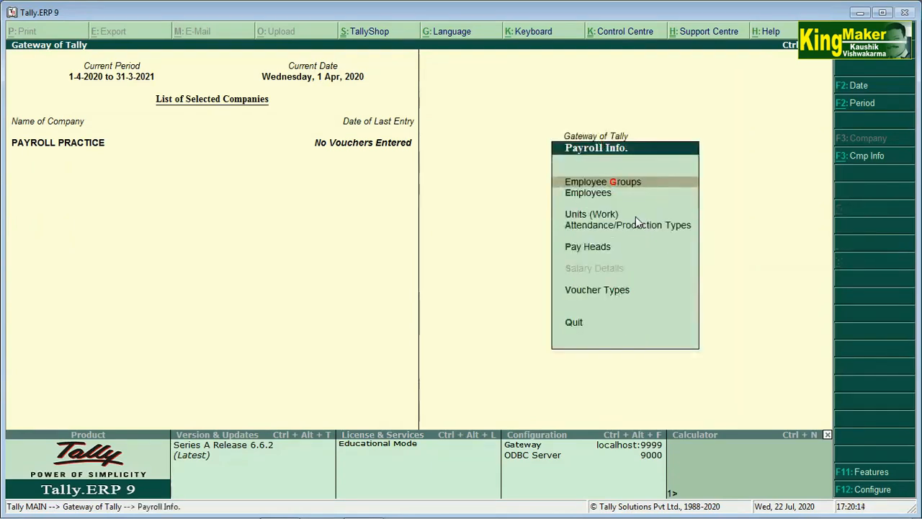
key("Down")
key("Down")
key("Down")
key("Down")
key("Up")
key("Up")
key("Up")
key("Up")
key("Down")
key("Down")
key("Down")
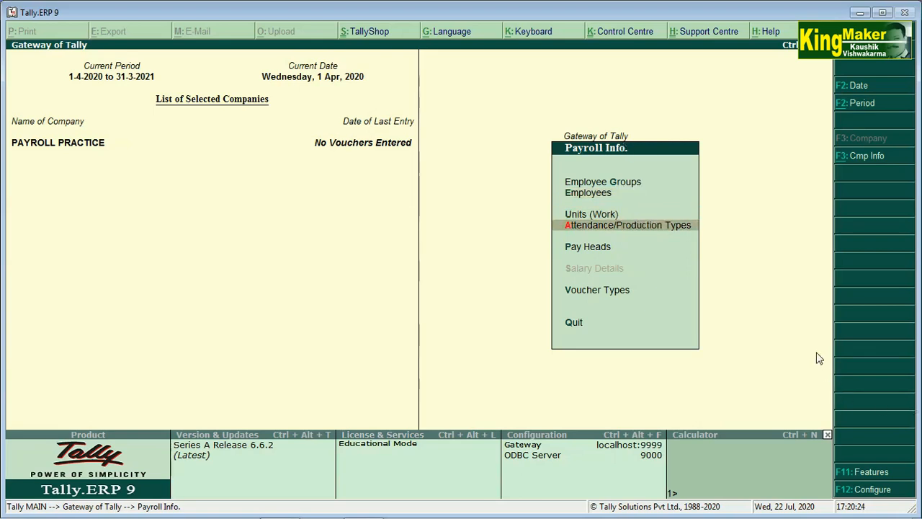
key("Down")
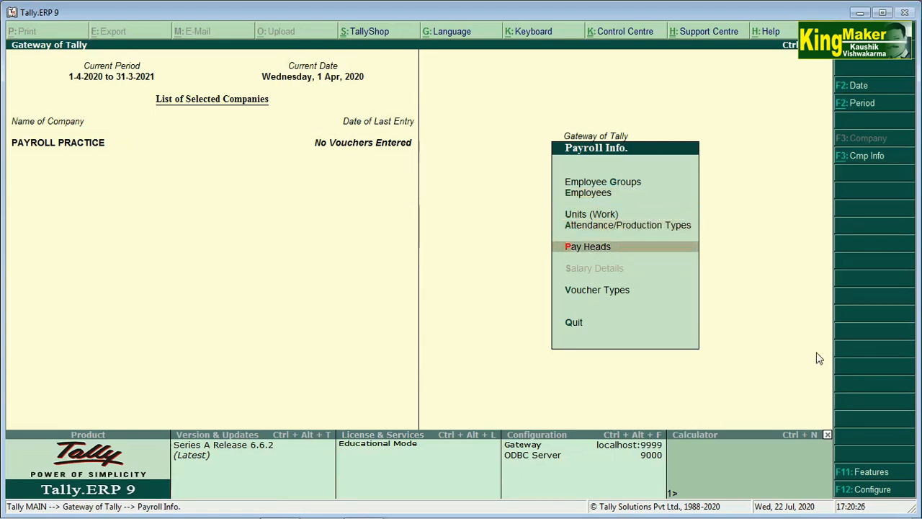
key("Up")
key("Up")
key("Up")
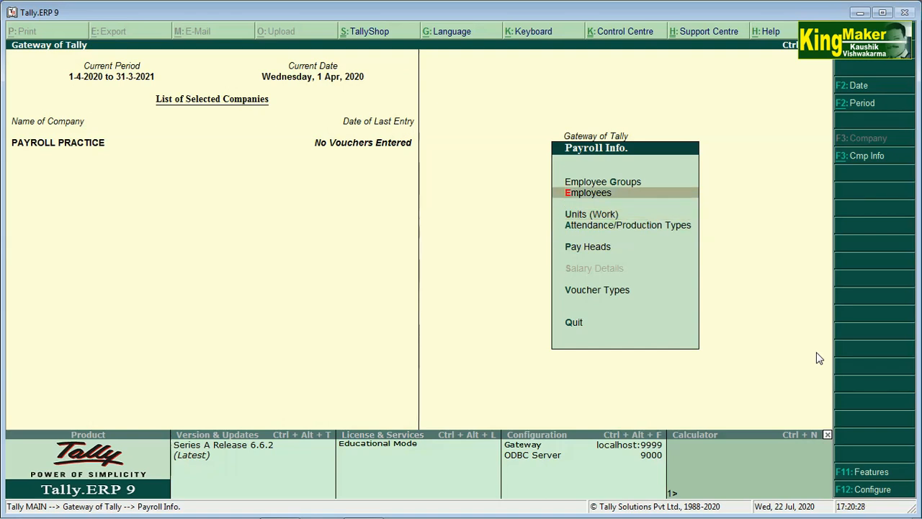
key("Up")
key("Up")
key("Down")
key("Down")
key("Down")
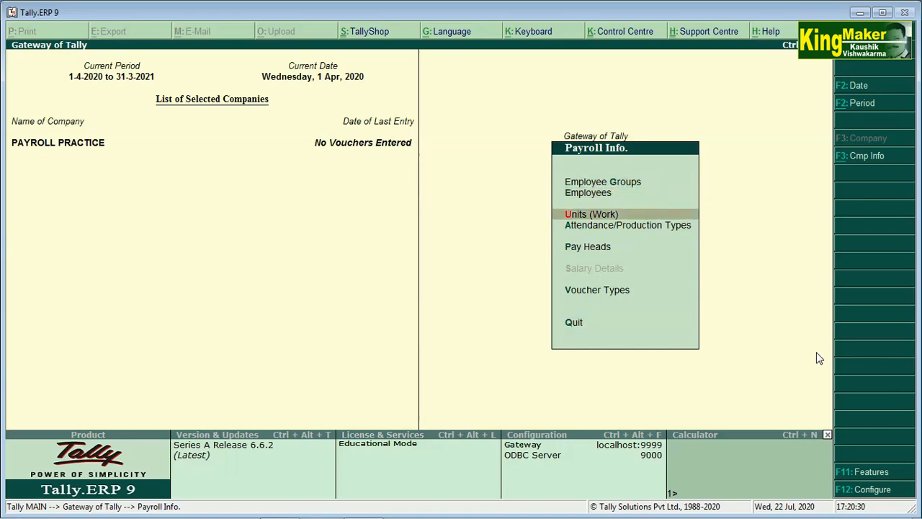
key("Return")
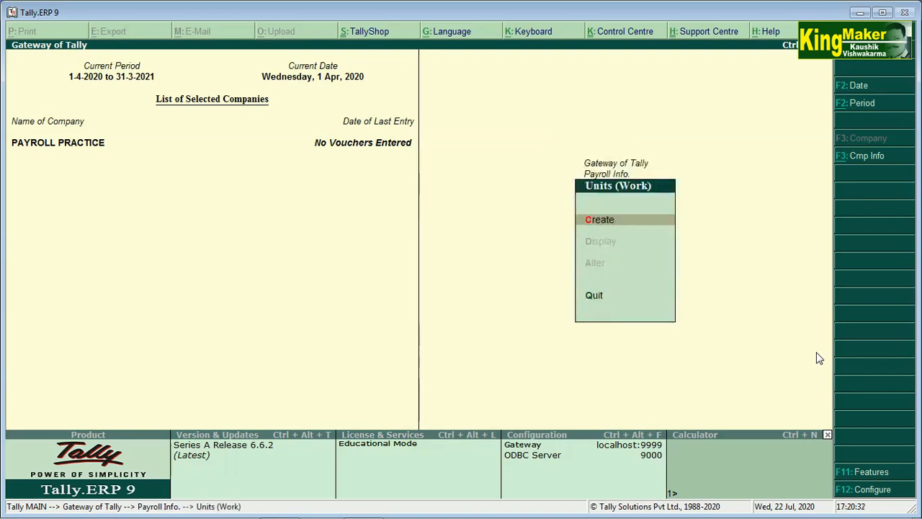
key("Return")
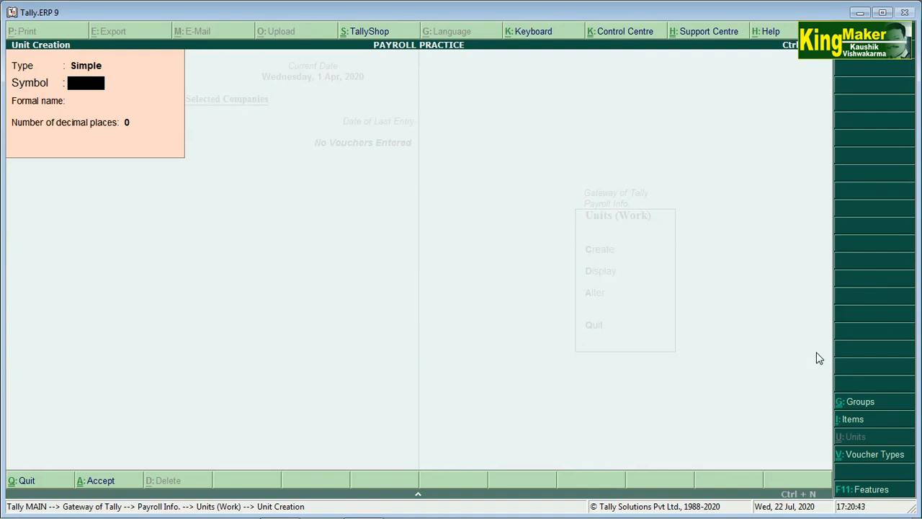
Create work unit K.M. with formal name Kilometer and 0 decimal places.
type("k")
key("BackSpace")
key("Caps_Lock")
type("K.M.")
key("Return")
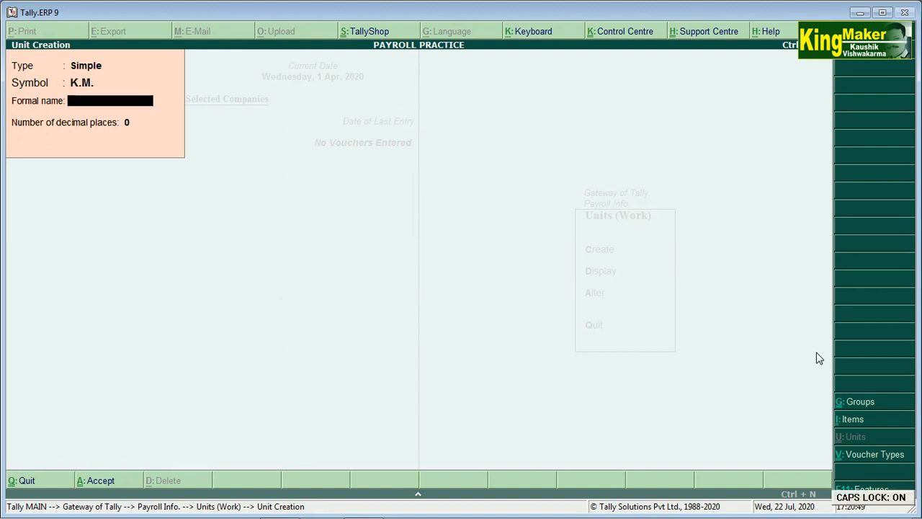
type("KILO")
key("BackSpace")
key("BackSpace")
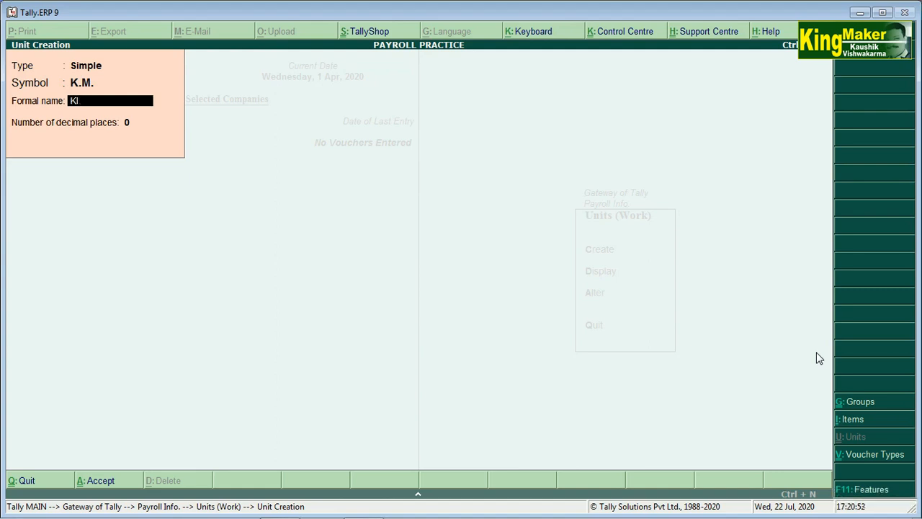
key("Caps_Lock")
type("ilo")
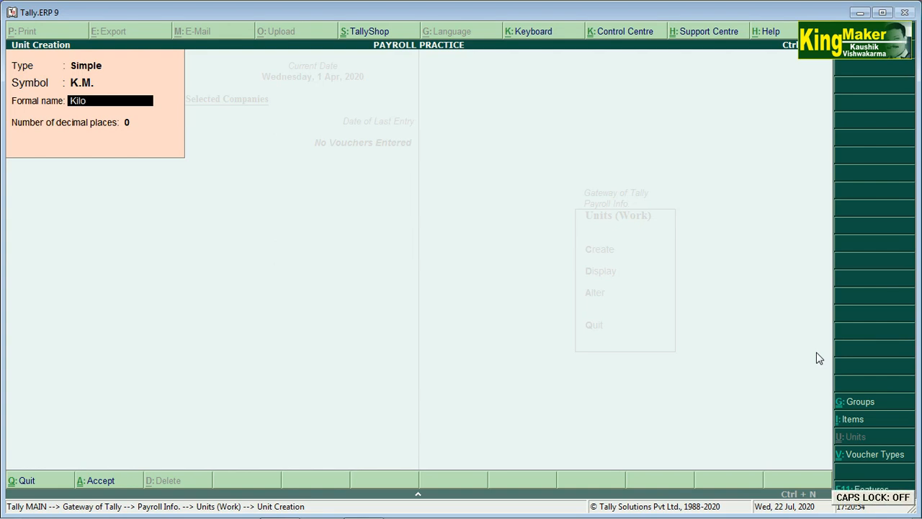
type("meter")
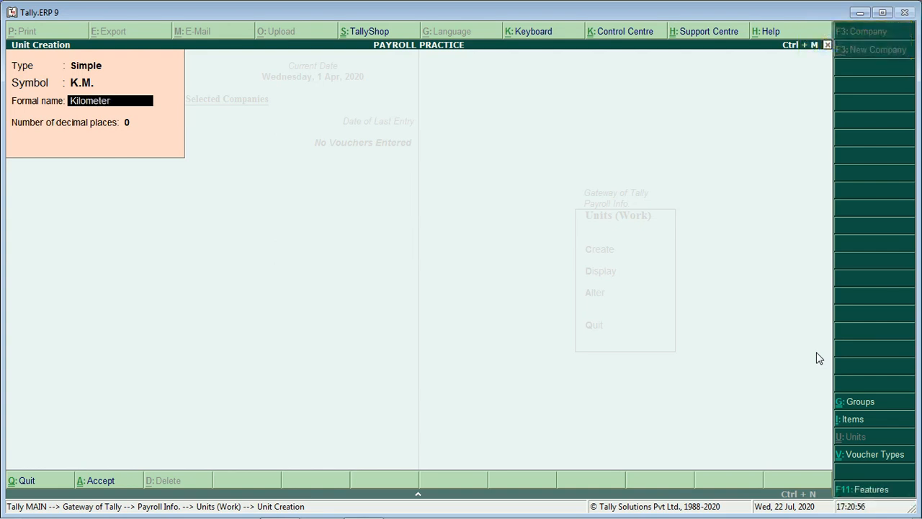
key("Return")
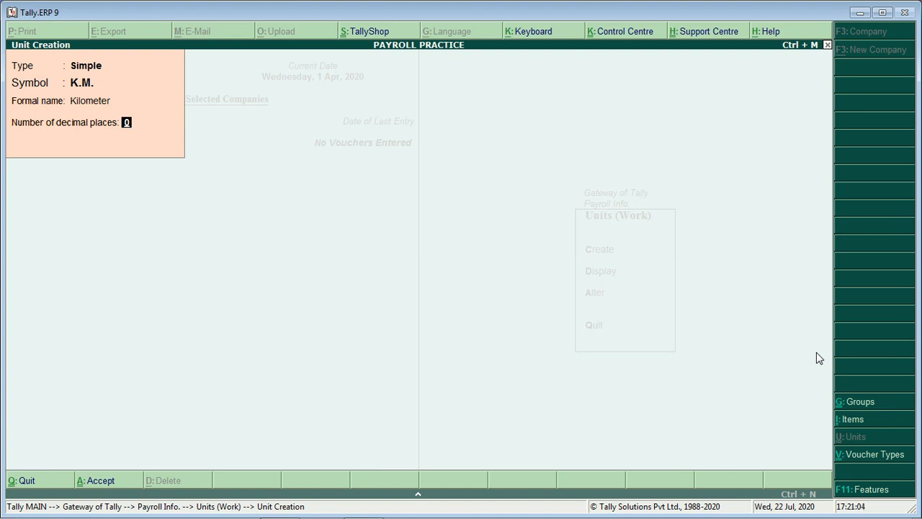
key("Return")
key("Return")
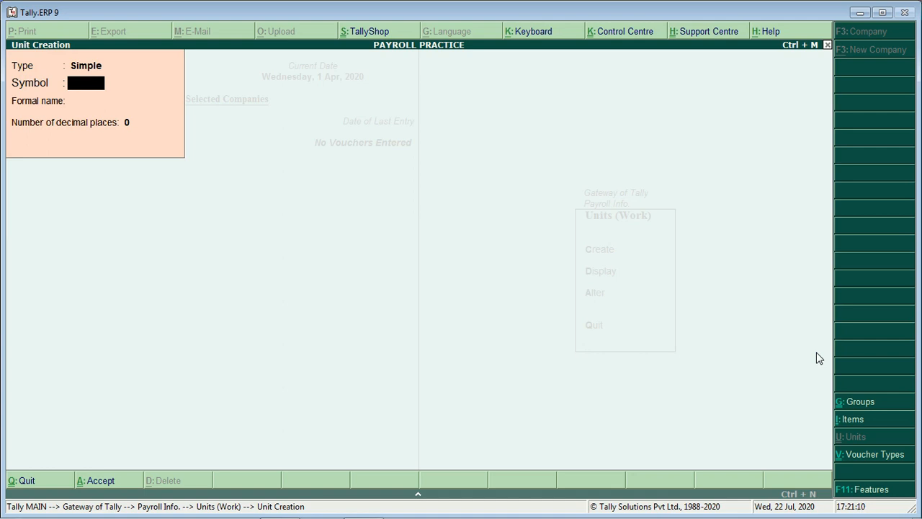
Add work units Hrs (Hours) and Day (Days) with 0 decimal places.
type("Hrs.")
key("Return")
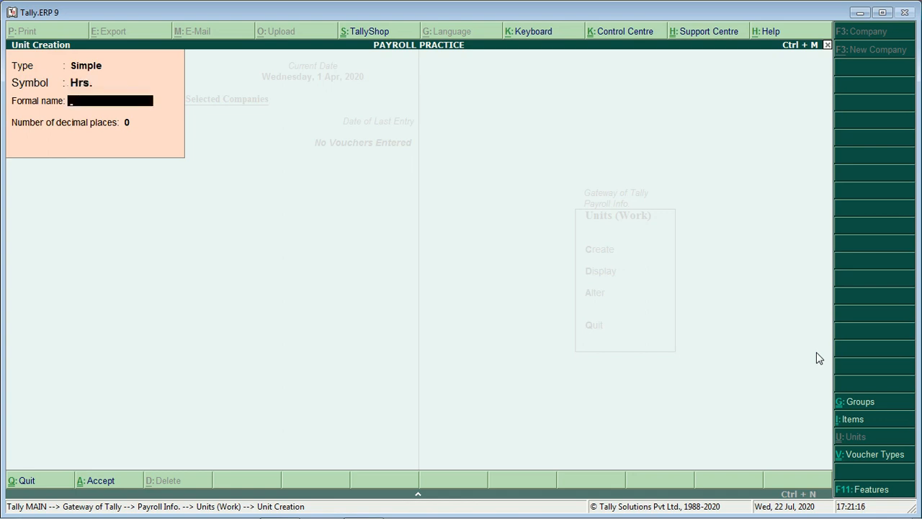
type("Hours")
key("Return")
key("Return")
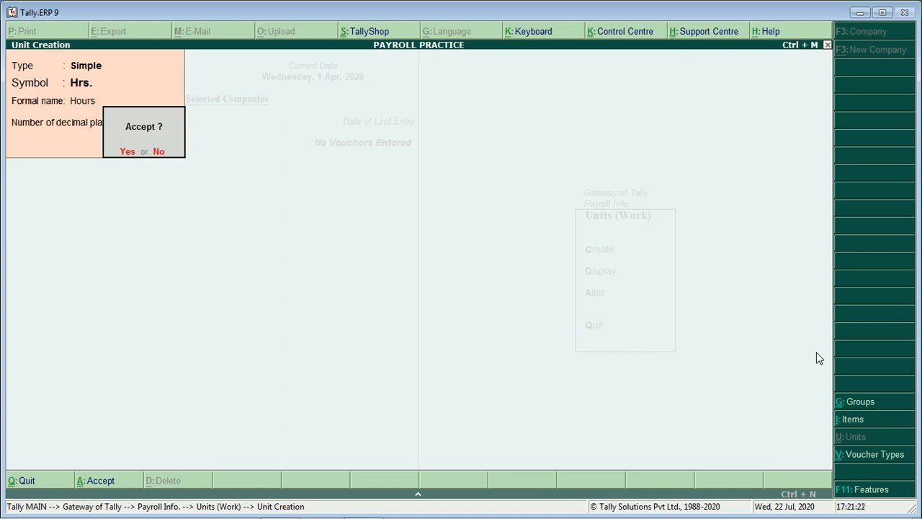
key("Return")
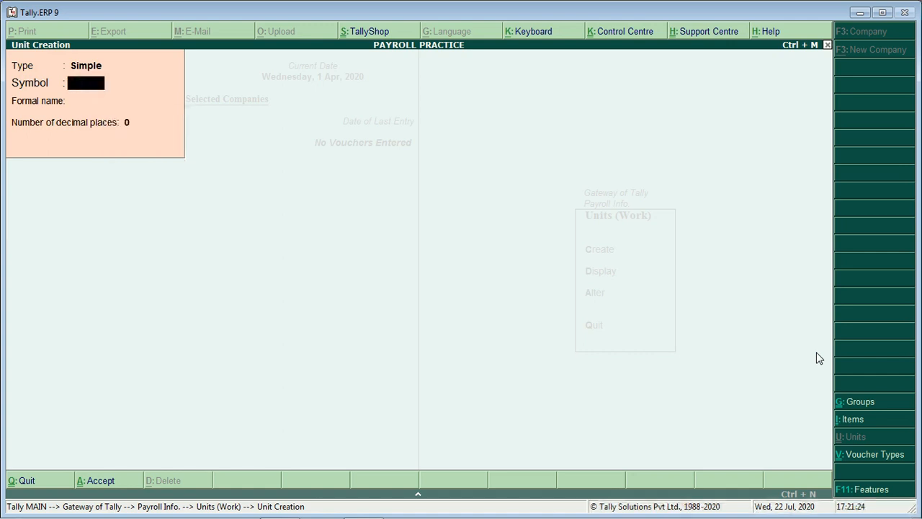
type("Day")
key("Return")
type("Da")
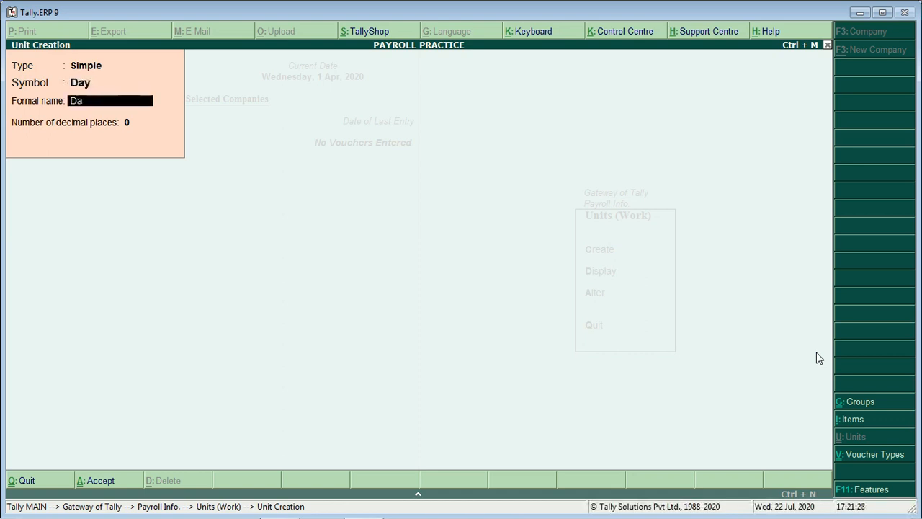
type("ys")
key("Return")
key("Return")
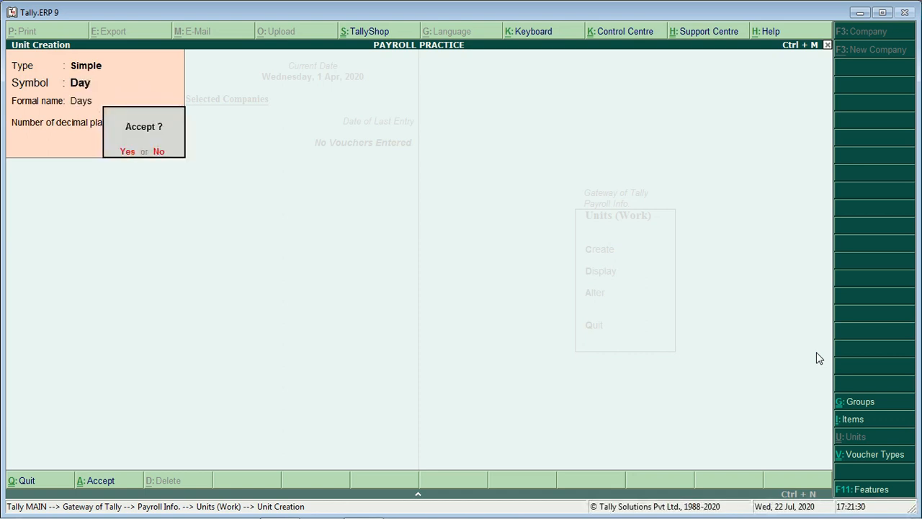
key("Return")
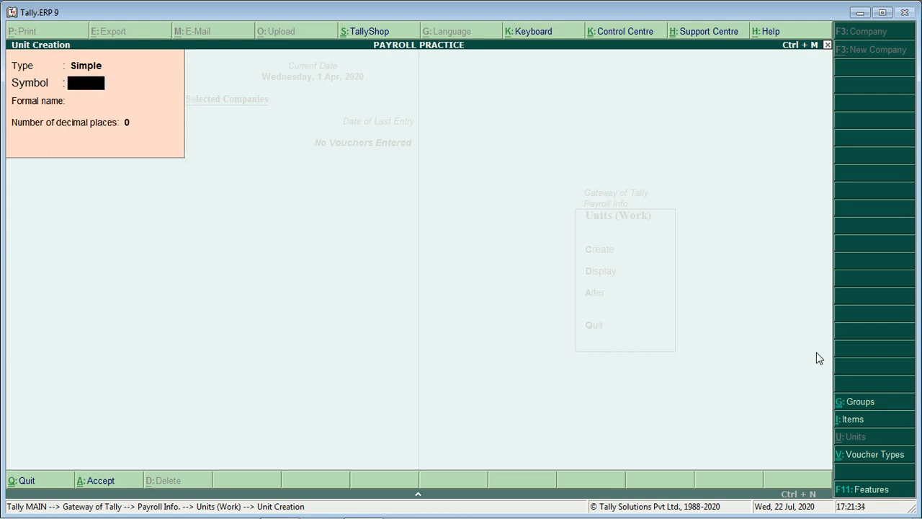
Save work unit month with formal name Months, then close the unit form.
type("month")
key("Return")
type("Months")
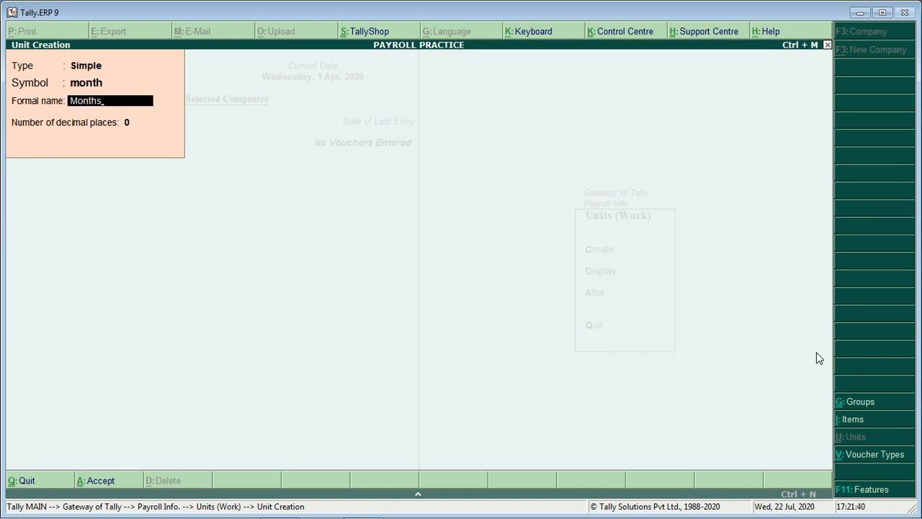
key("Return")
key("Return")
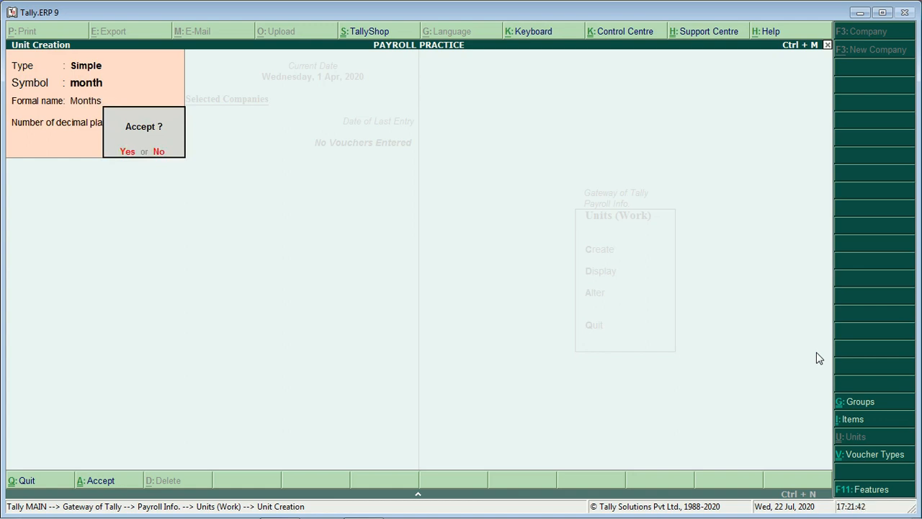
key("y")
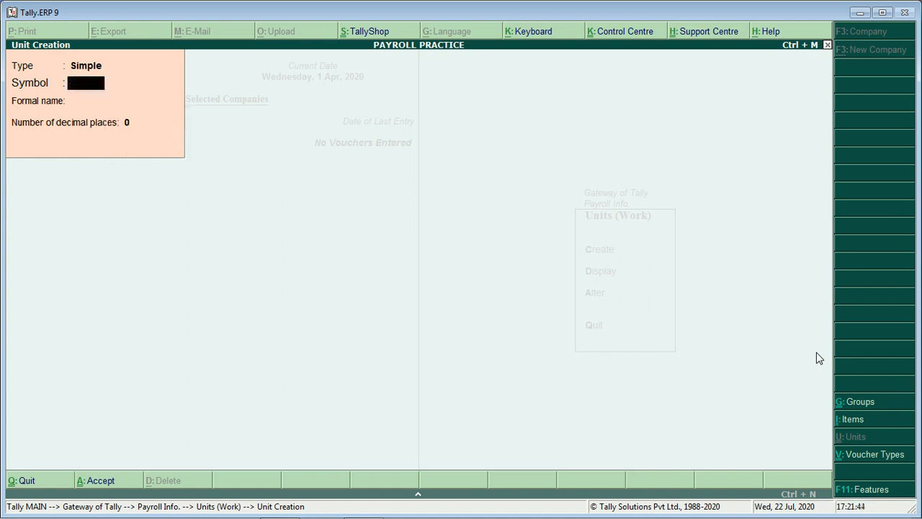
key("Escape")
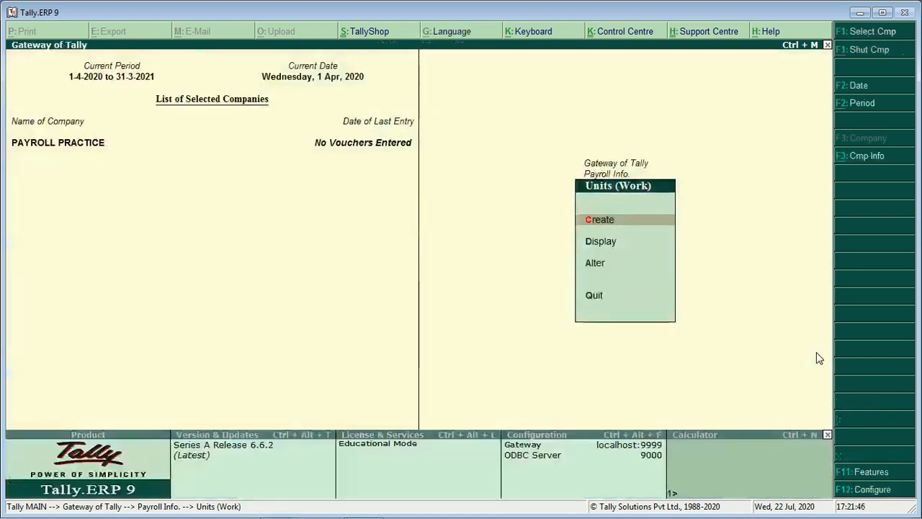
Create attendance type Present under Primary as Attendance / Leave with Pay.
key("Escape")
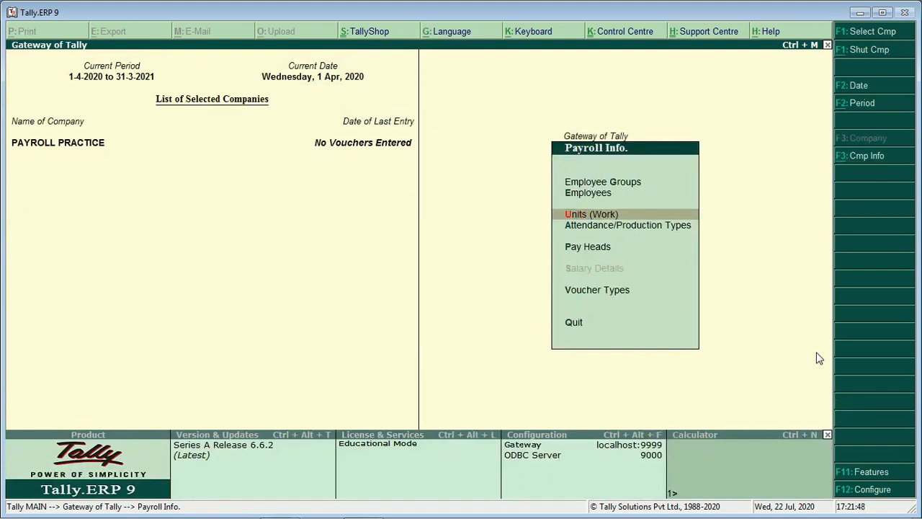
key("Down")
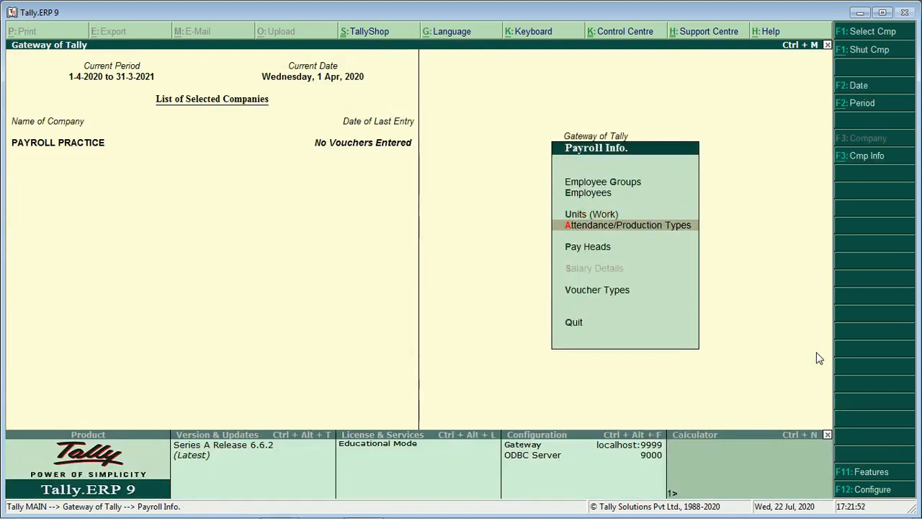
key("Return")
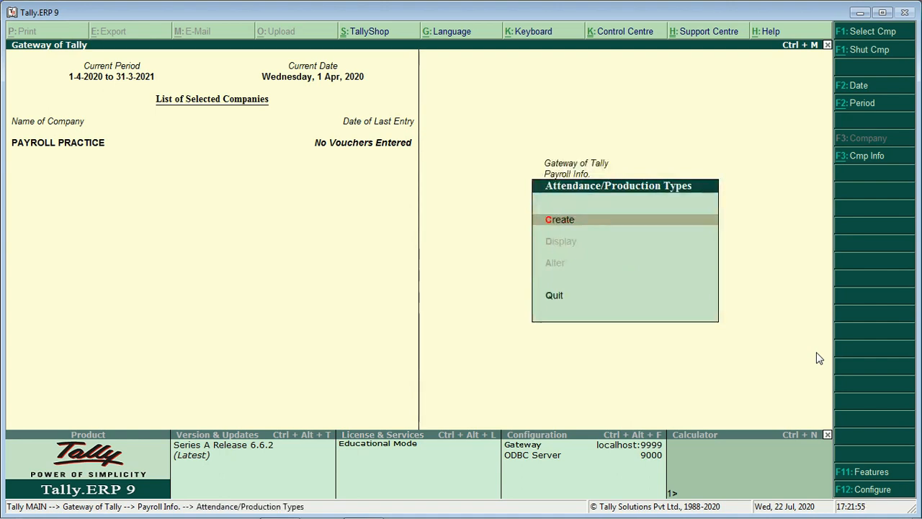
key("Return")
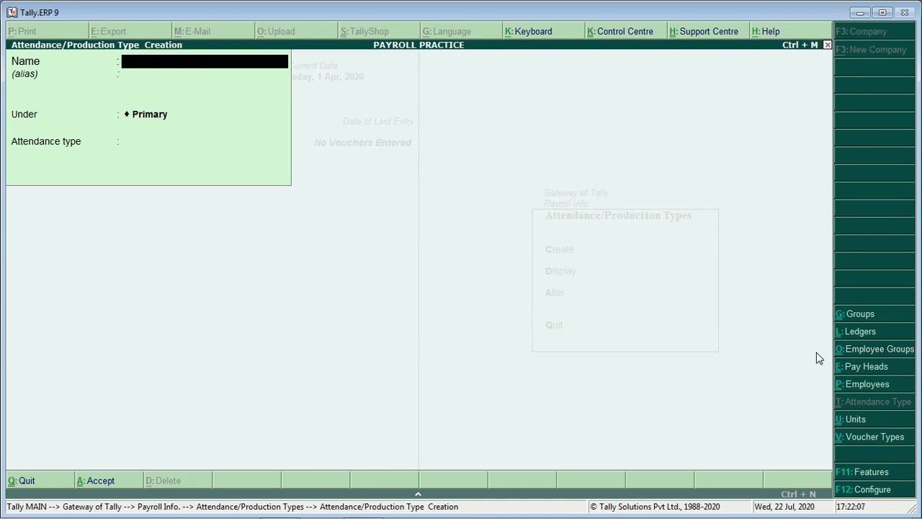
type("Prese")
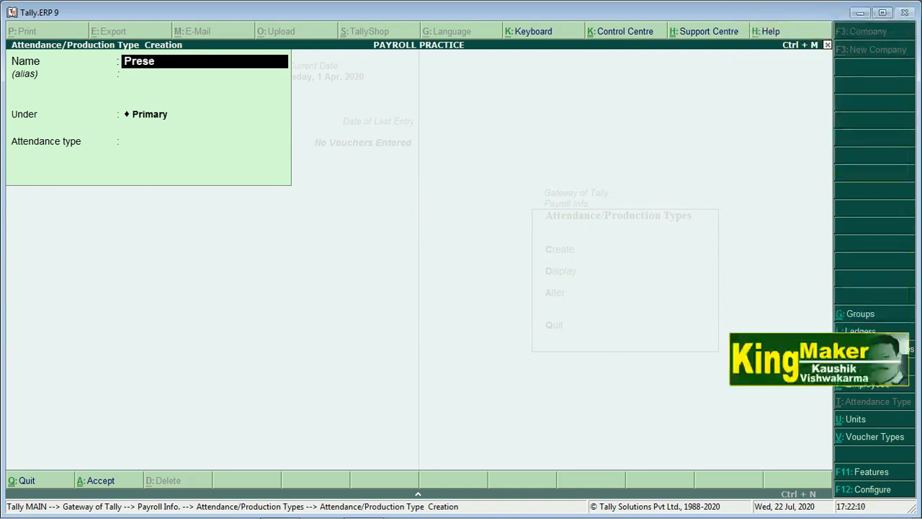
type("nt")
key("Return")
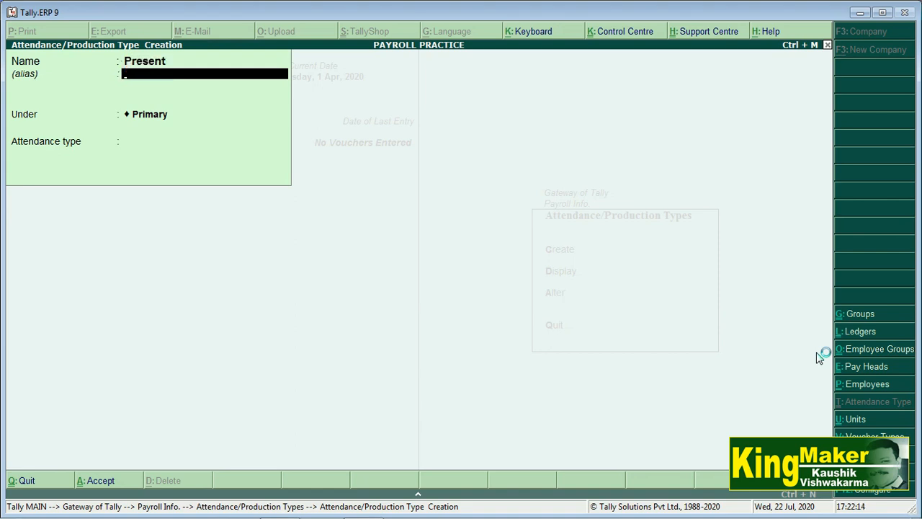
key("Return")
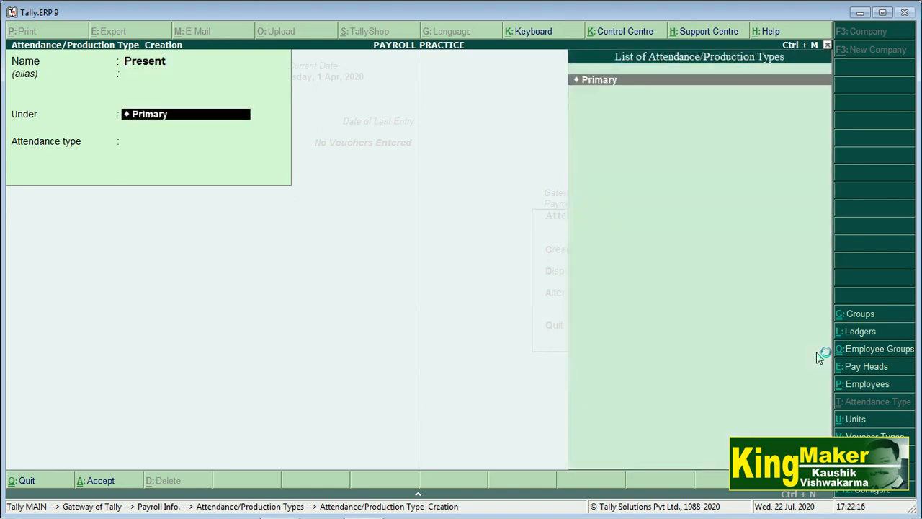
key("Return")
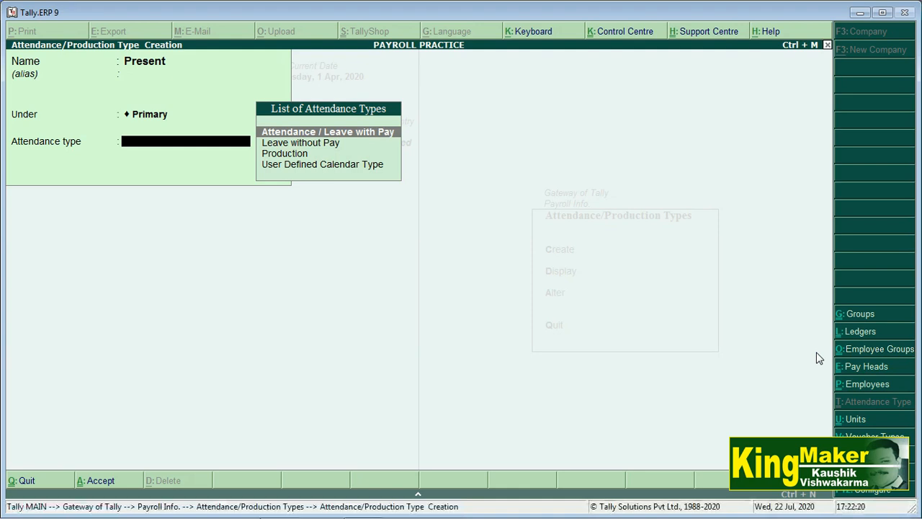
key("Return")
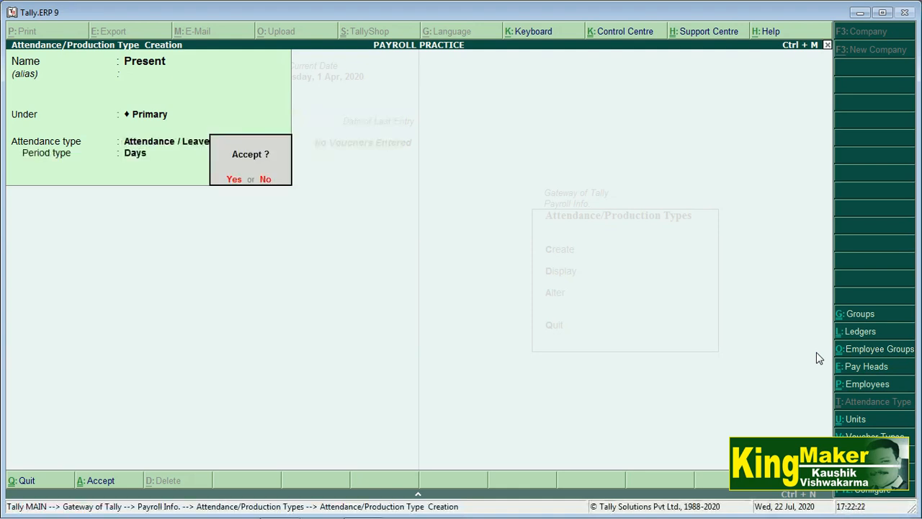
key("Return")
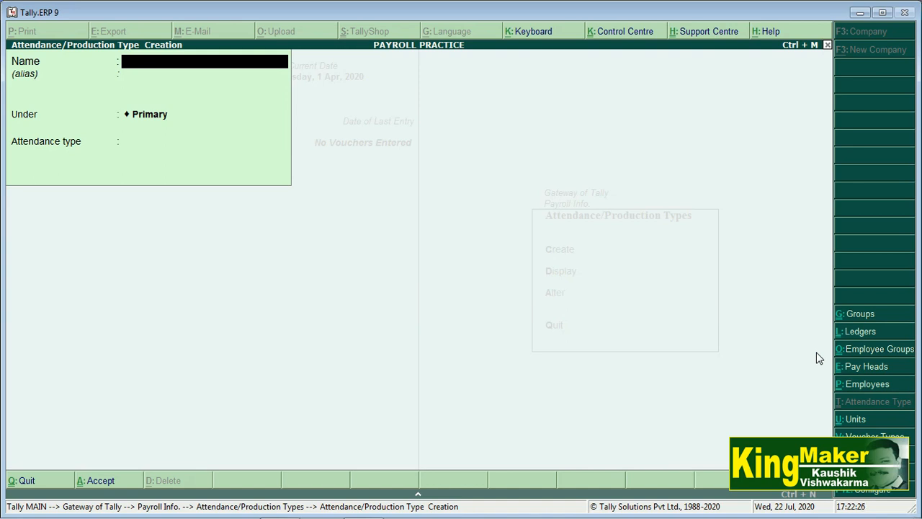
Add Overtime and Conveyance as Attendance / Leave with Pay types.
type("Overtime")
key("Return")
key("Return")
key("Return")
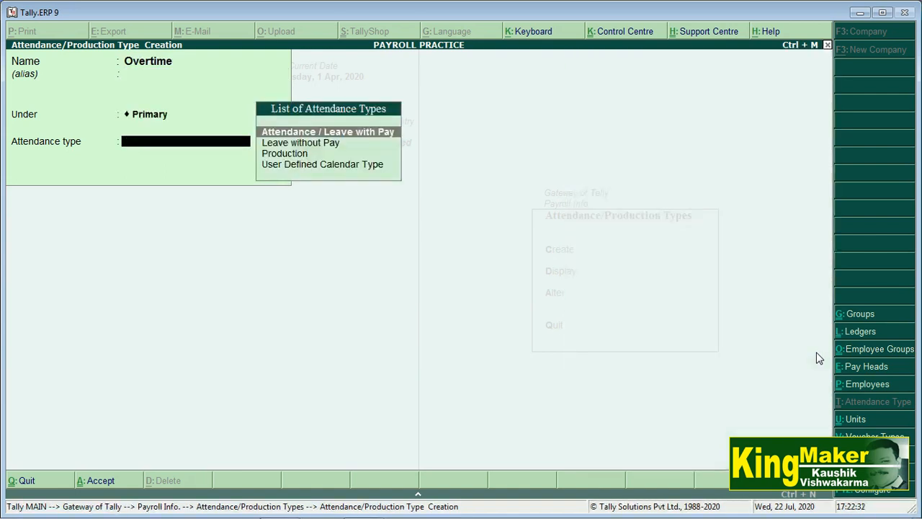
key("Return")
key("Return")
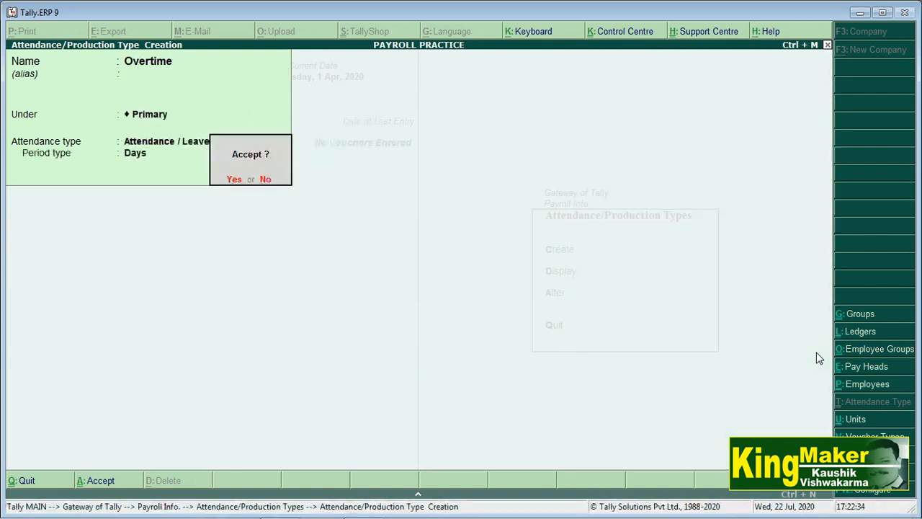
key("Return")
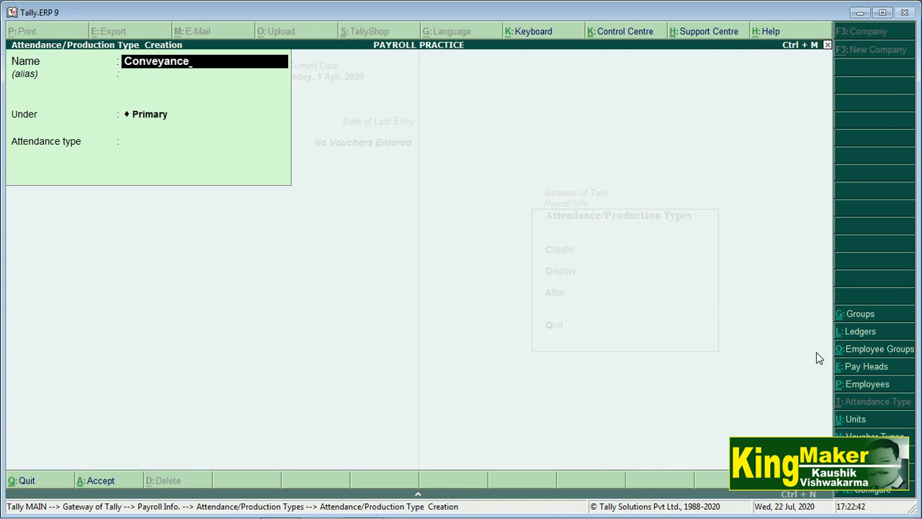
type("Conveyance")
key("Return")
key("Return")
key("Return")
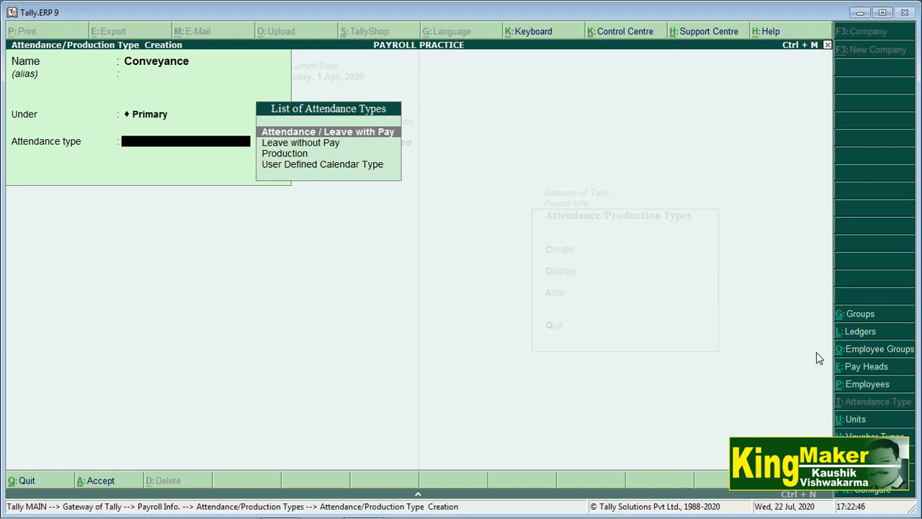
key("Return")
key("Return")
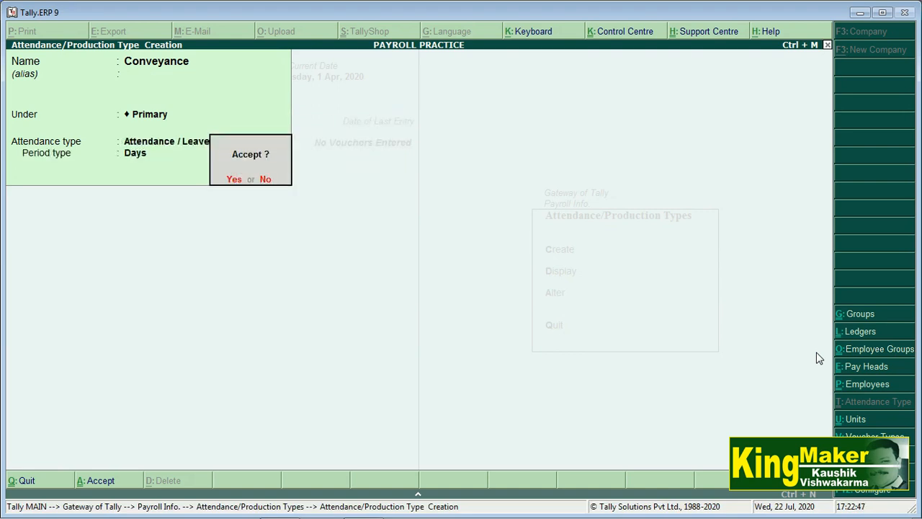
key("Return")
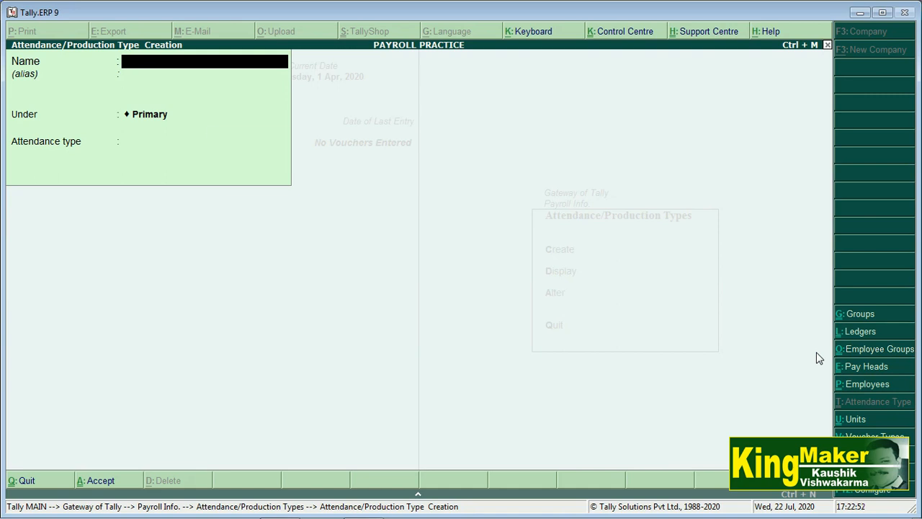
key("Escape")
key("Escape")
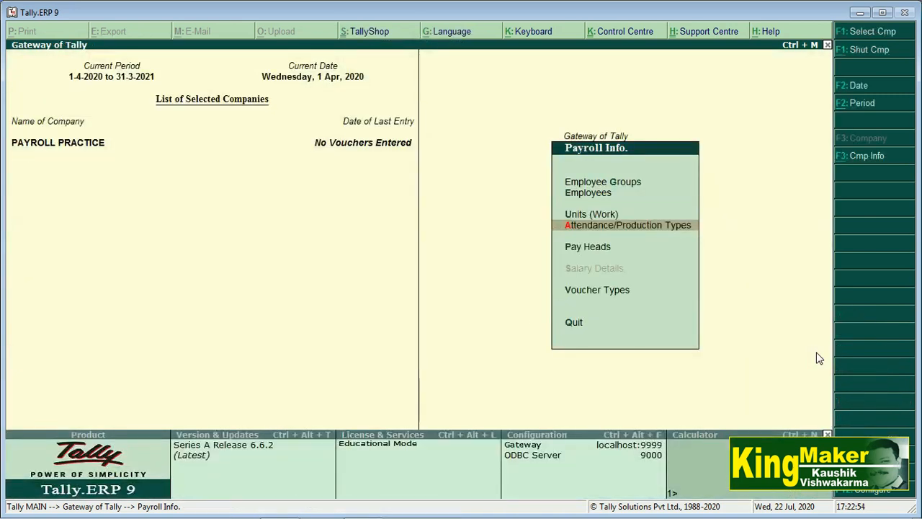
Start a new pay head from Payroll Info. > Pay Heads > Create.
key("Up")
key("Down")
key("Down")
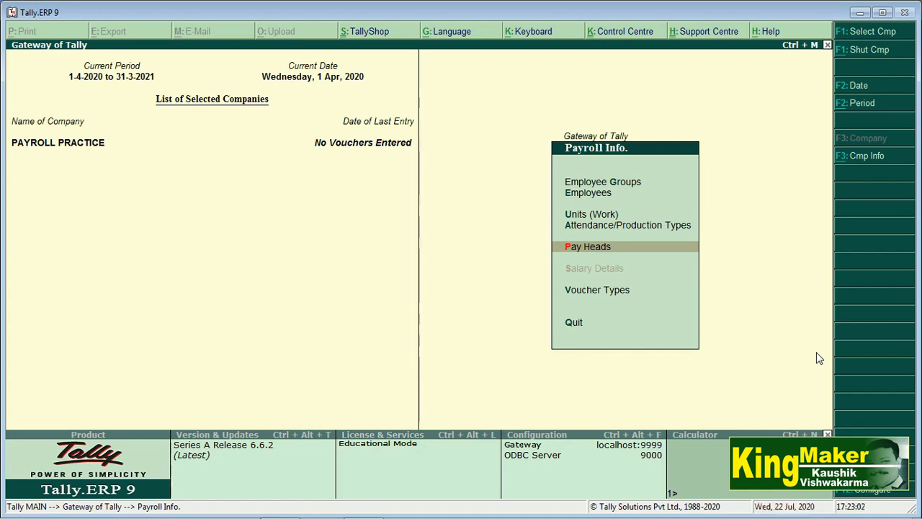
key("Return")
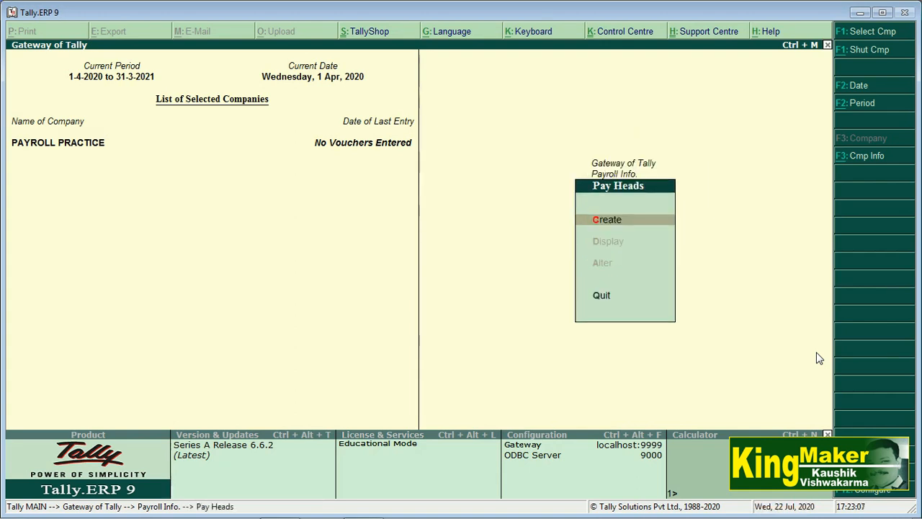
key("Return")
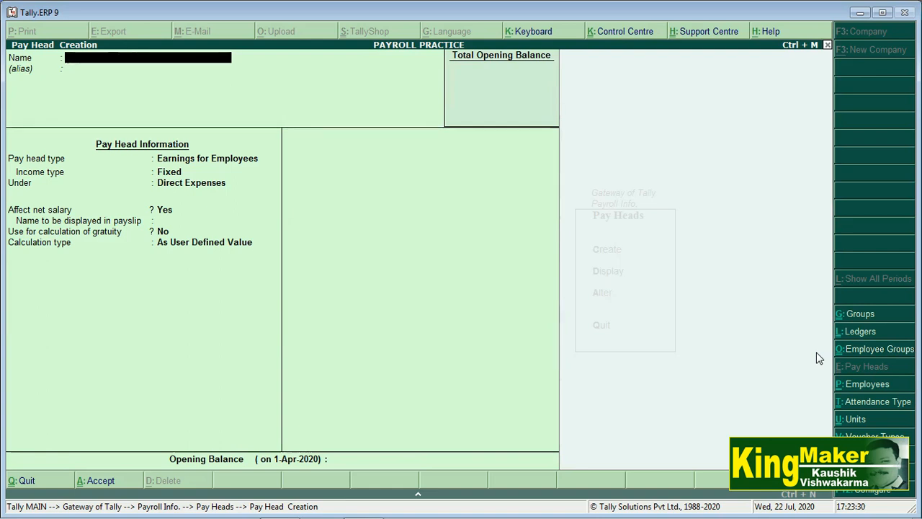
Name the pay head Basic Salary: Fixed Earnings for Employees under Direct Expenses, affecting net salary.
type("Basic Salary")
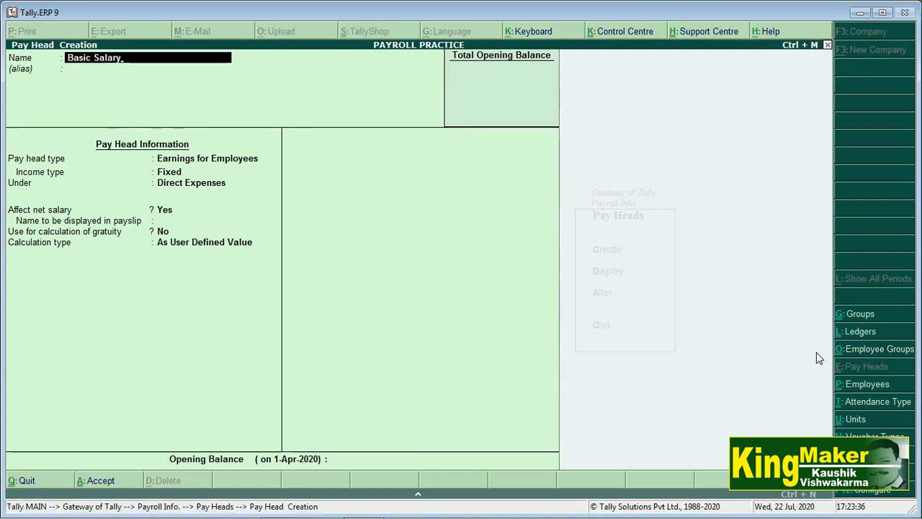
key("Return")
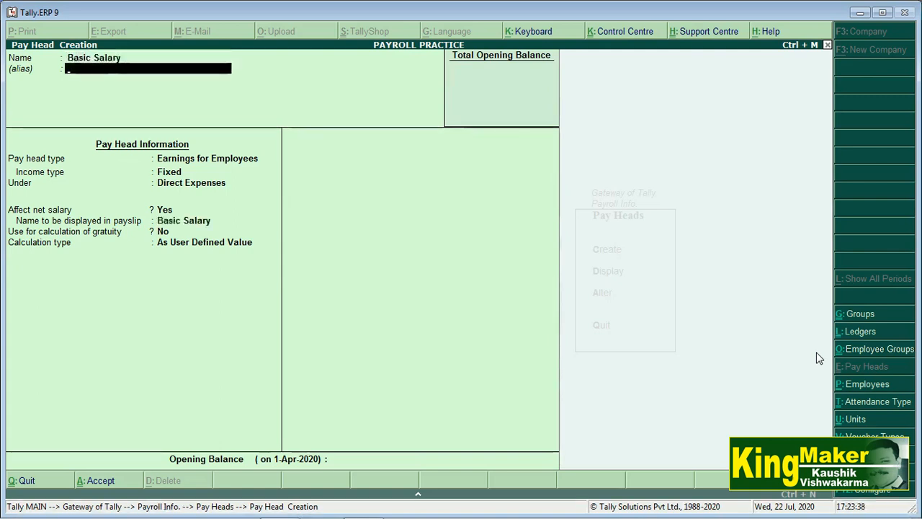
key("Return")
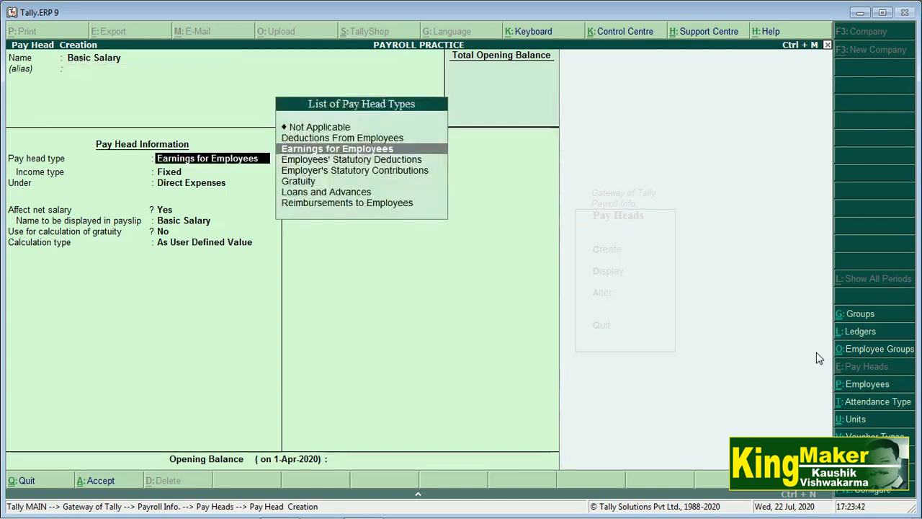
key("Return")
key("Return")
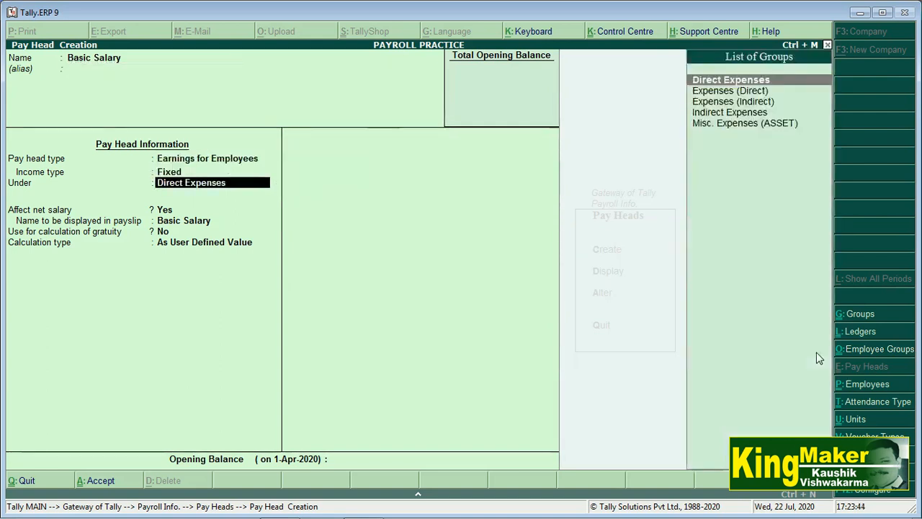
key("Return")
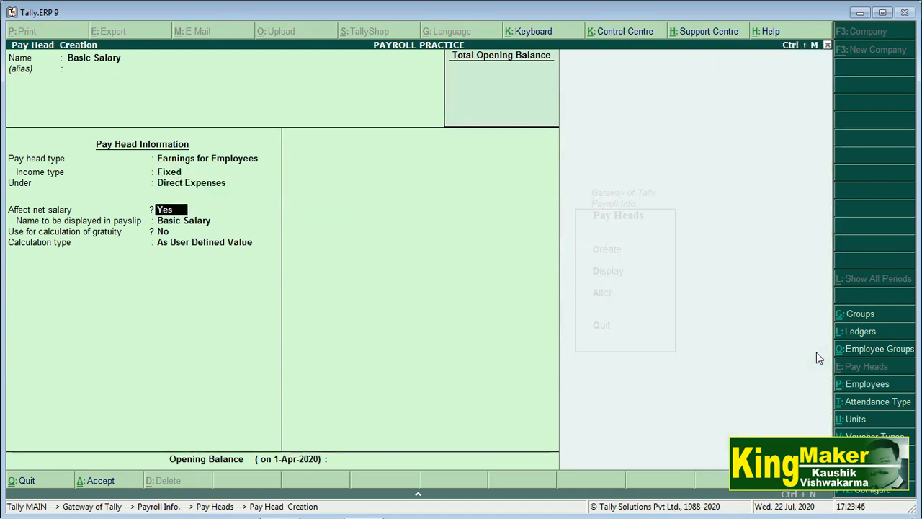
key("Return")
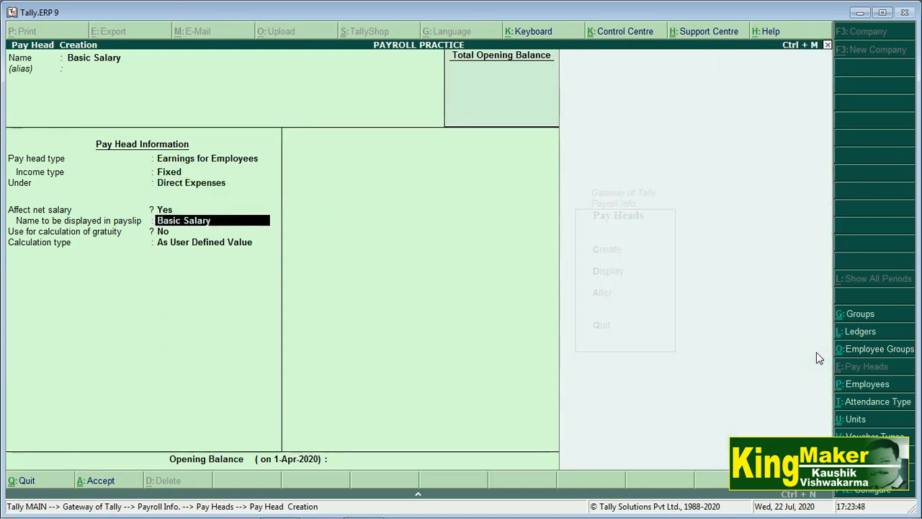
key("Return")
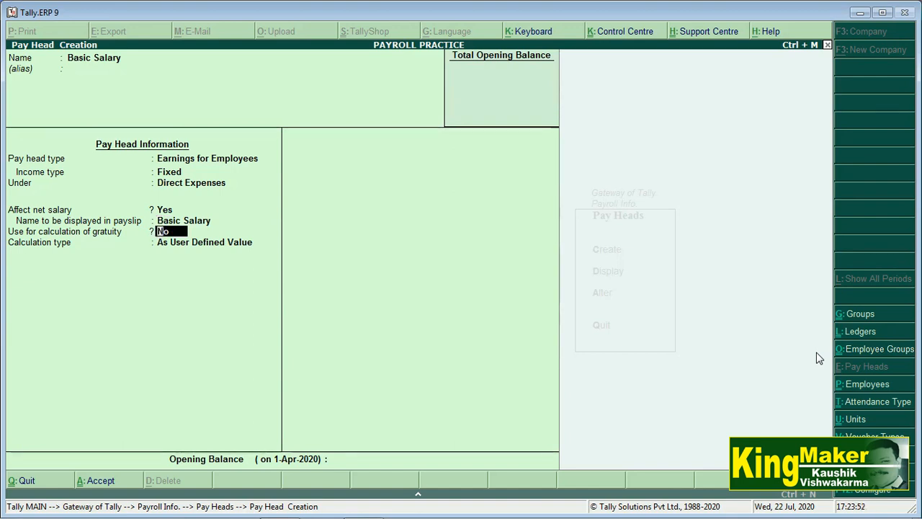
key("Return")
Set Basic Salary's calculation type to On Attendance.
key("Up")
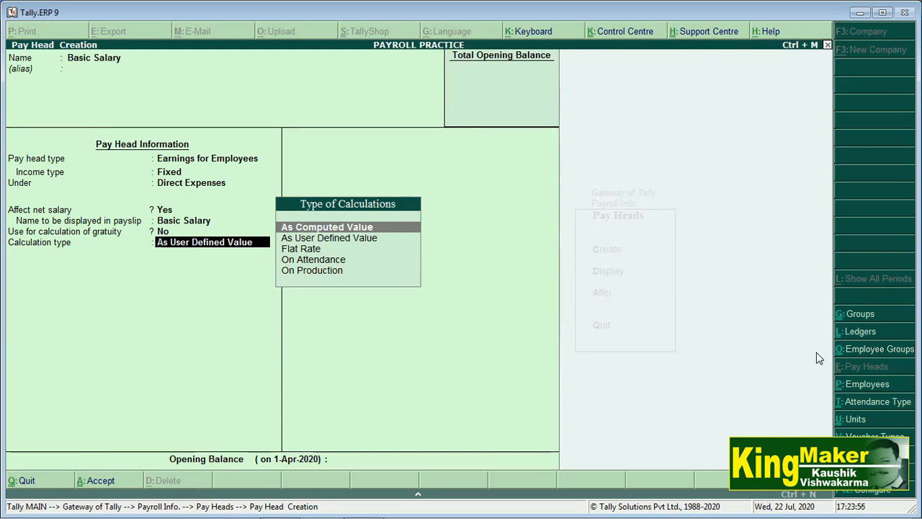
key("Down")
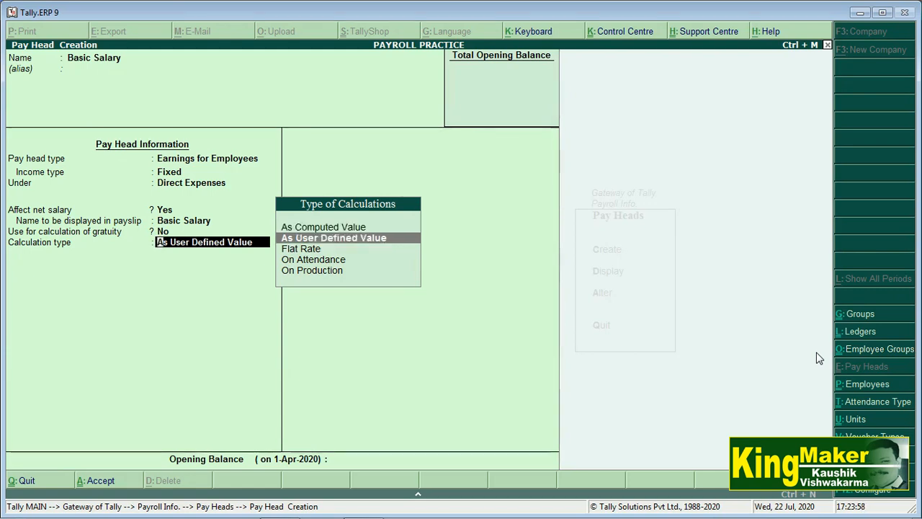
key("Down")
key("Down")
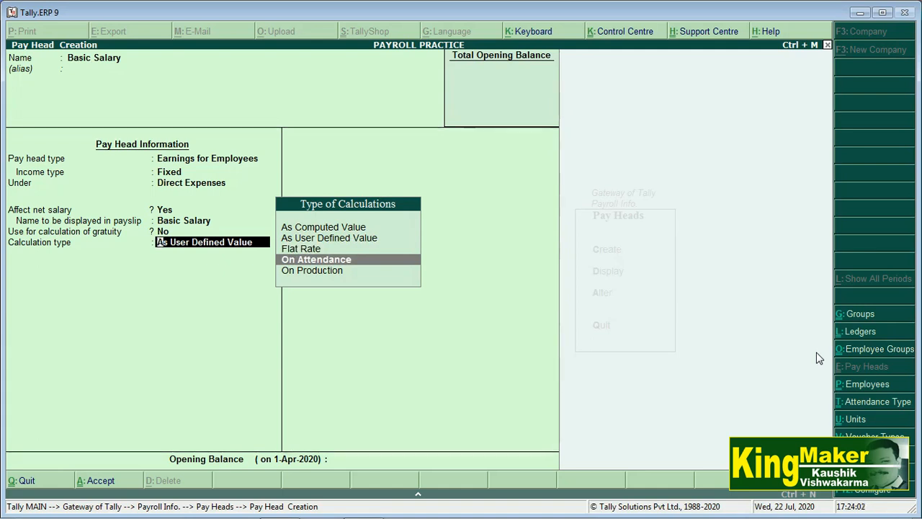
key("Down")
key("Up")
key("Up")
key("Down")
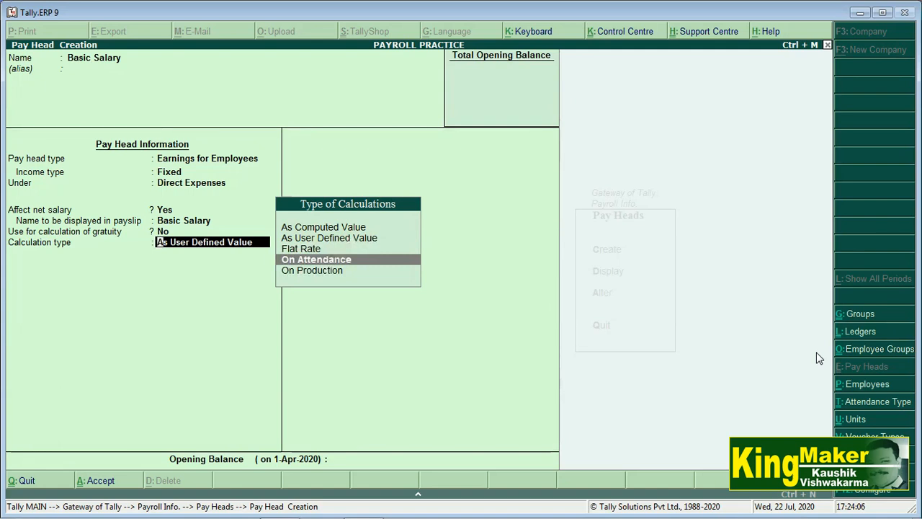
key("Return")
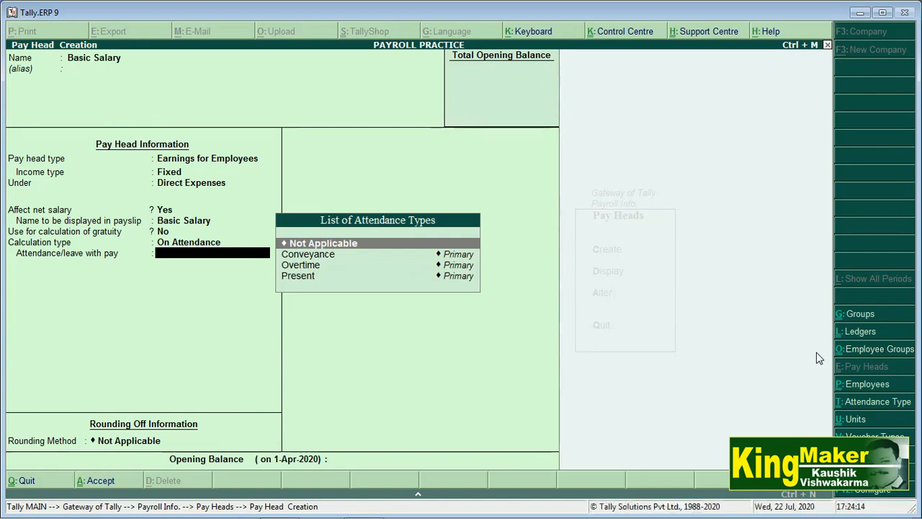
Base it on Present attendance, Months period, As per Calendar Period, rounding Not Applicable.
key("Down")
key("Down")
key("Down")
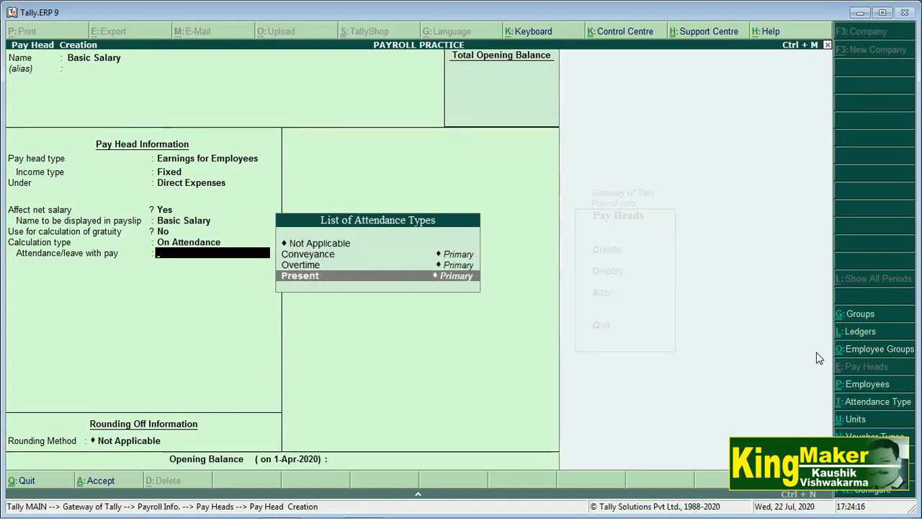
key("Return")
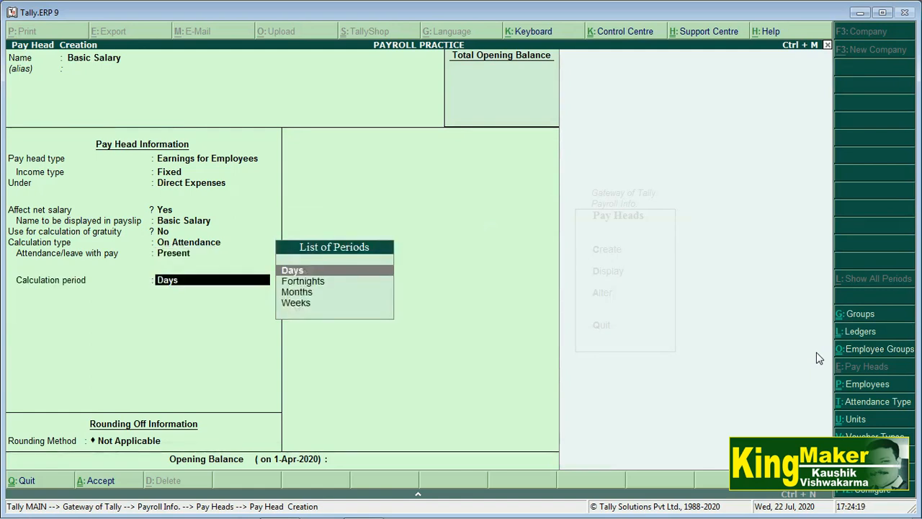
key("Down")
key("Down")
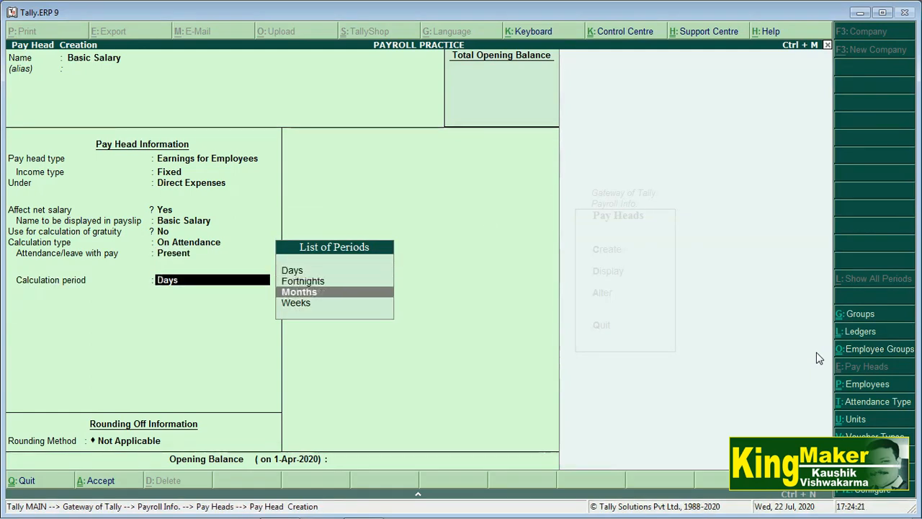
key("Return")
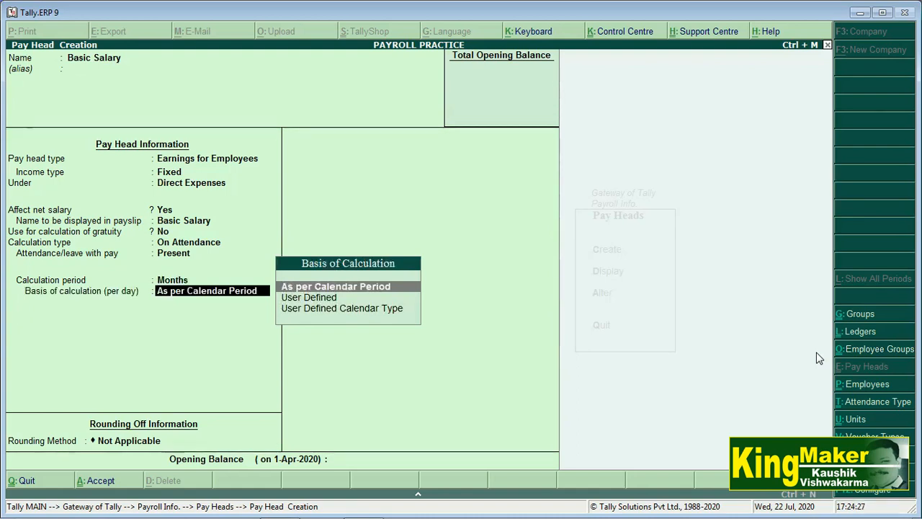
key("Down")
key("Down")
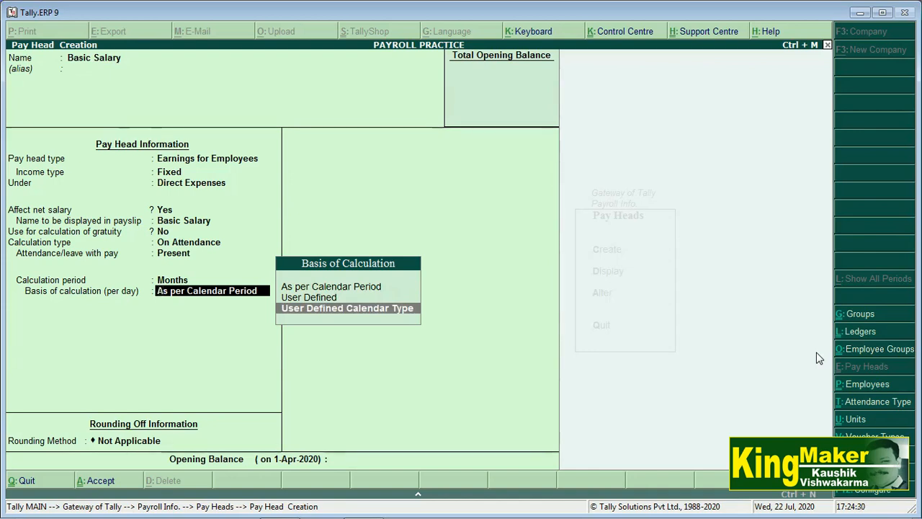
key("Up")
key("Up")
key("Return")
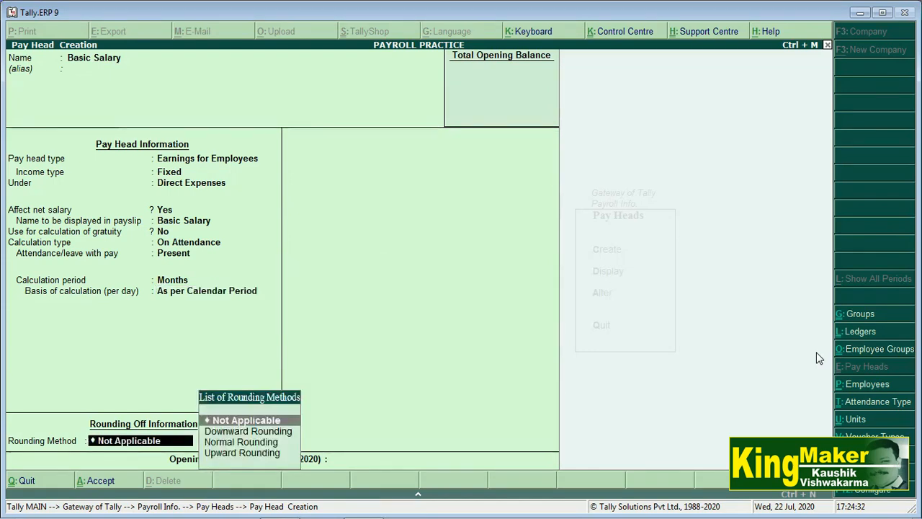
key("Return")
key("Return")
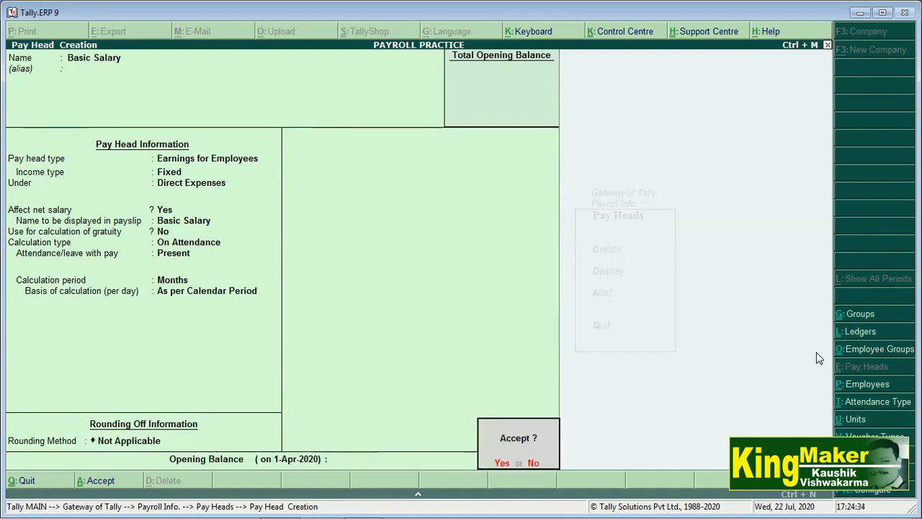
key("Return")
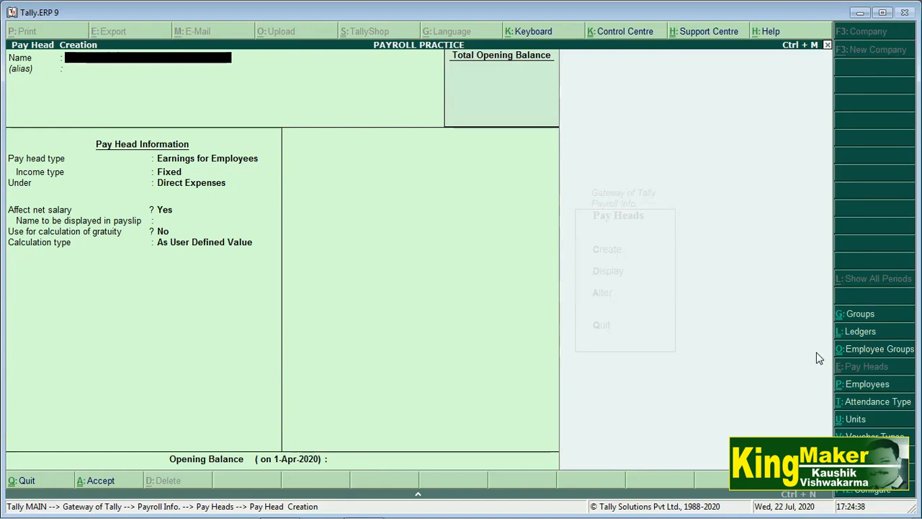
Create pay head D.A. as Fixed Earnings for Employees under Indirect Expenses, As Computed Value.
key("Caps_Lock")
type("D.A.")
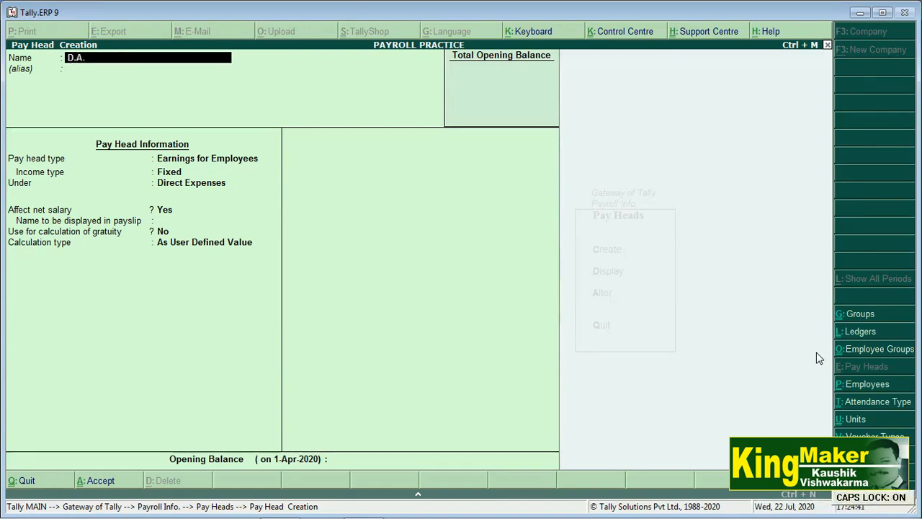
key("Return")
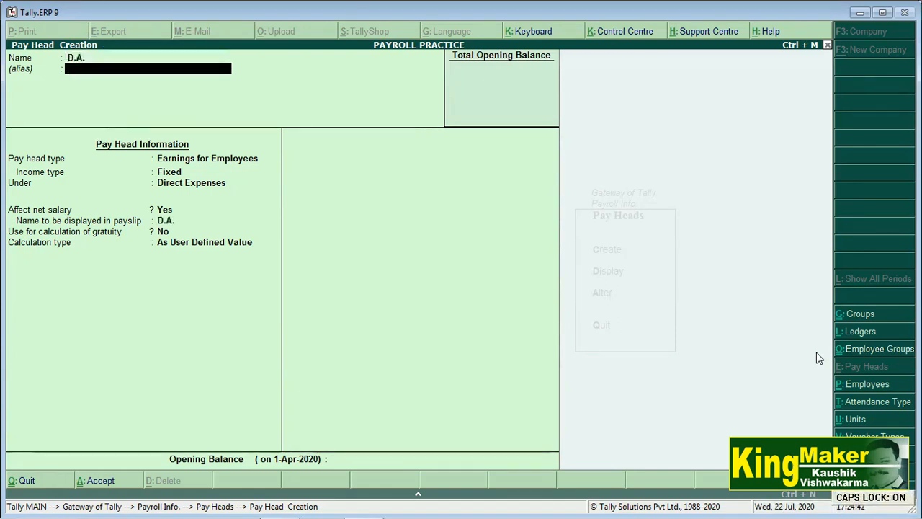
key("Return")
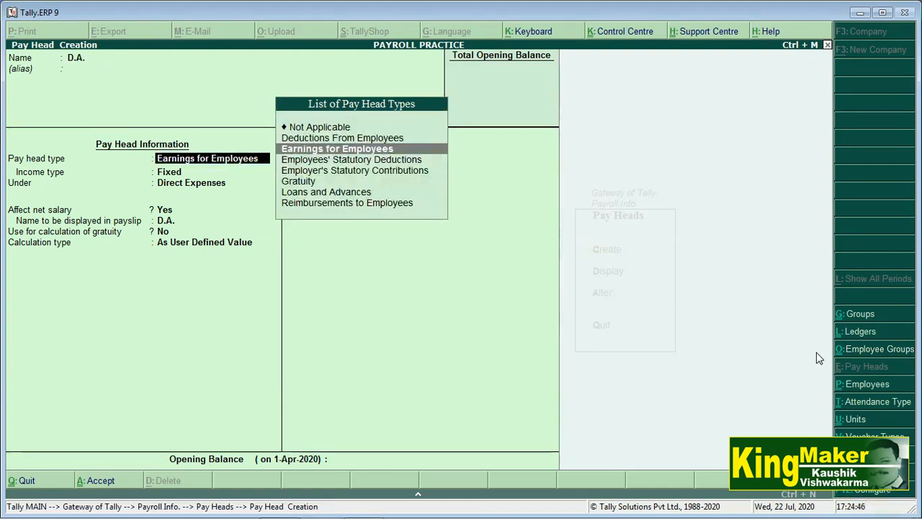
key("Return")
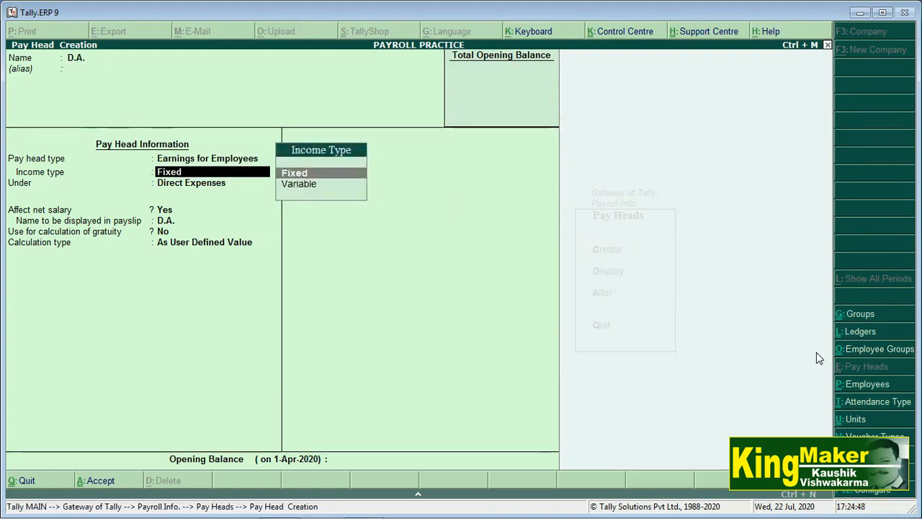
key("Return")
key("Return")
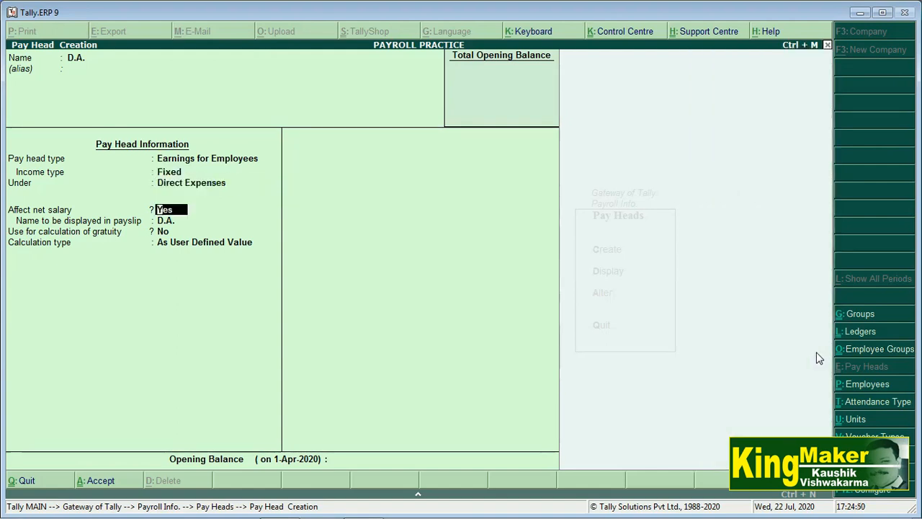
key("BackSpace")
key("Down")
key("Down")
key("Down")
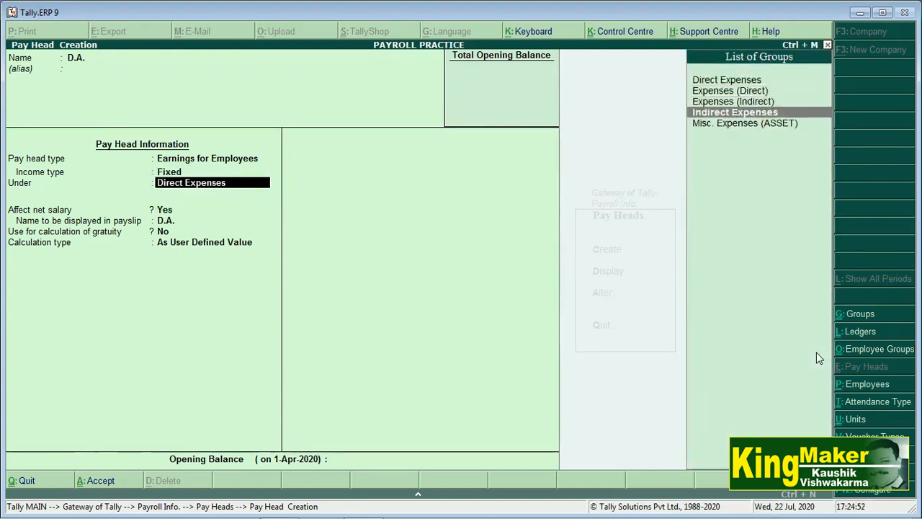
key("Return")
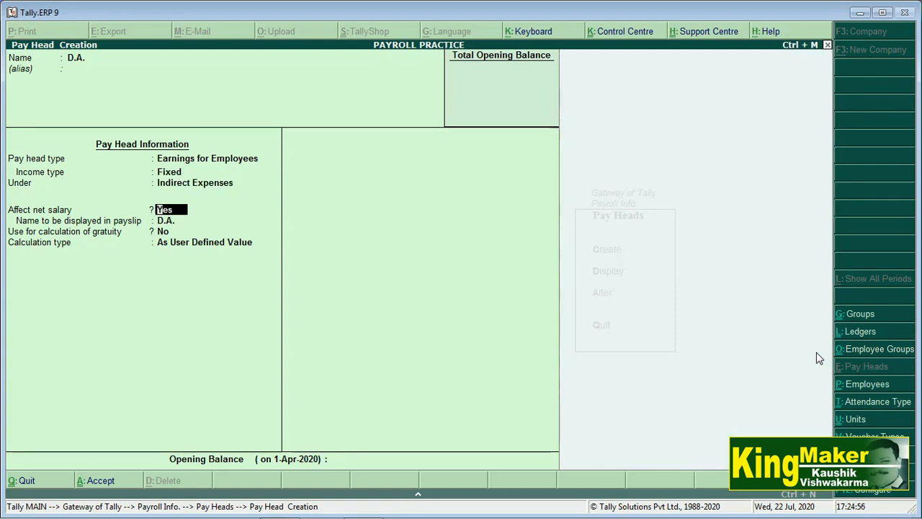
key("Return")
key("Return")
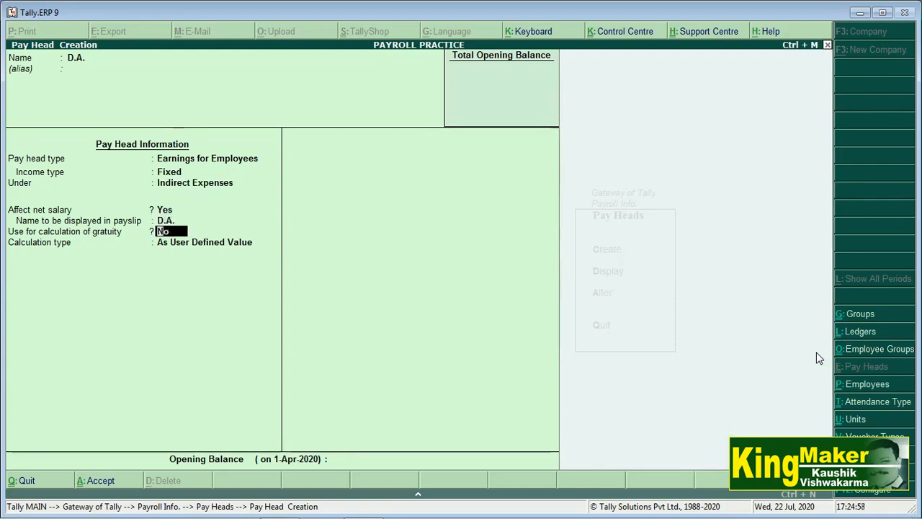
key("Return")
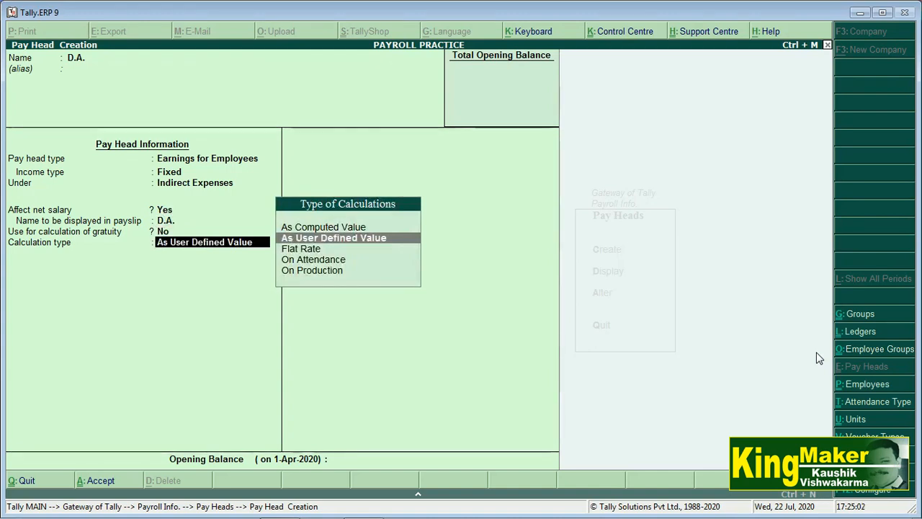
key("Up")
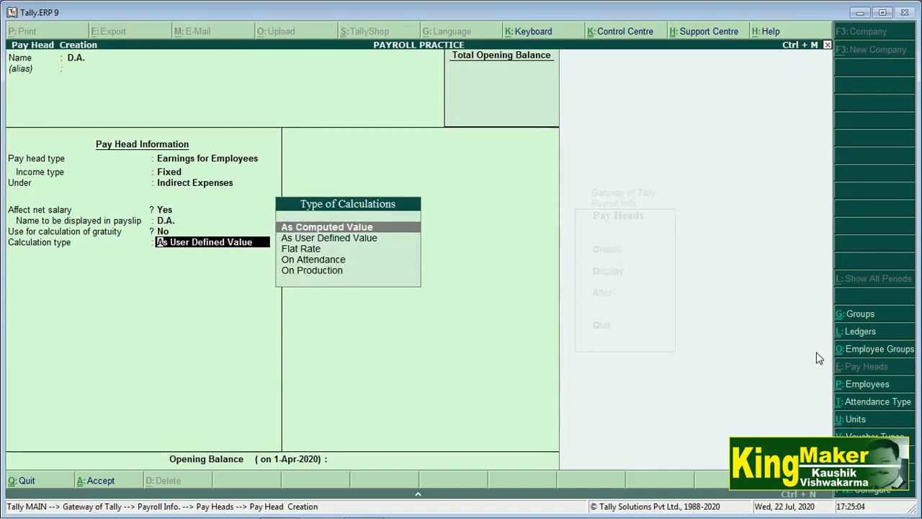
key("Return")
key("Return")
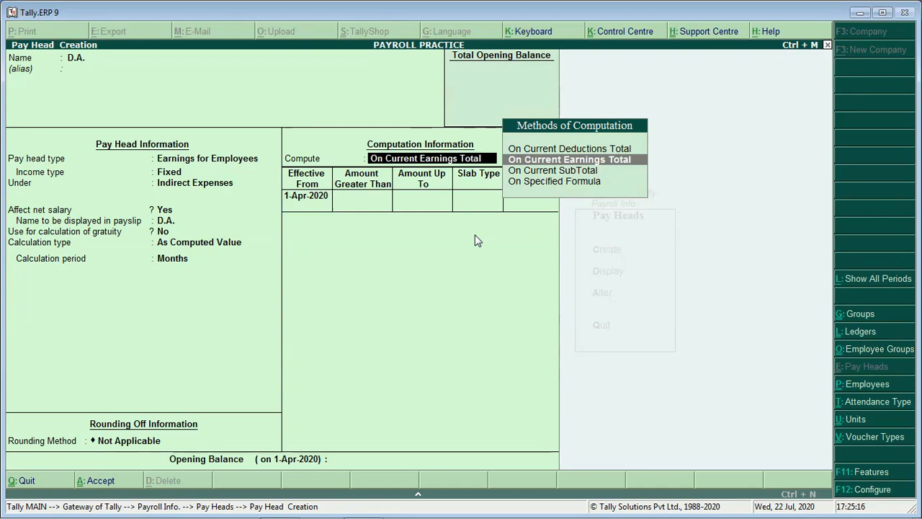
Compute D.A. on a Basic Salary formula from 1-Apr-2020, first slab 30% up to 5,000.
key("Down")
key("Down")
key("Return")
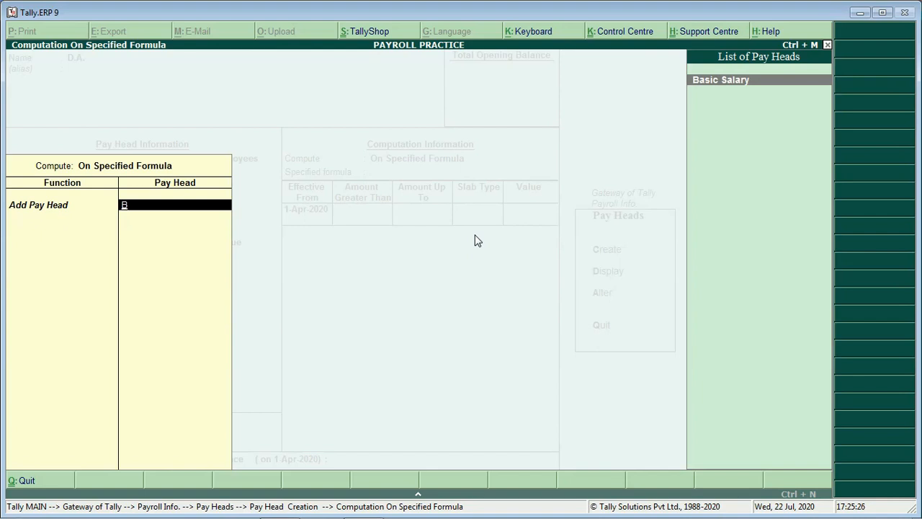
key("Return")
key("Return")
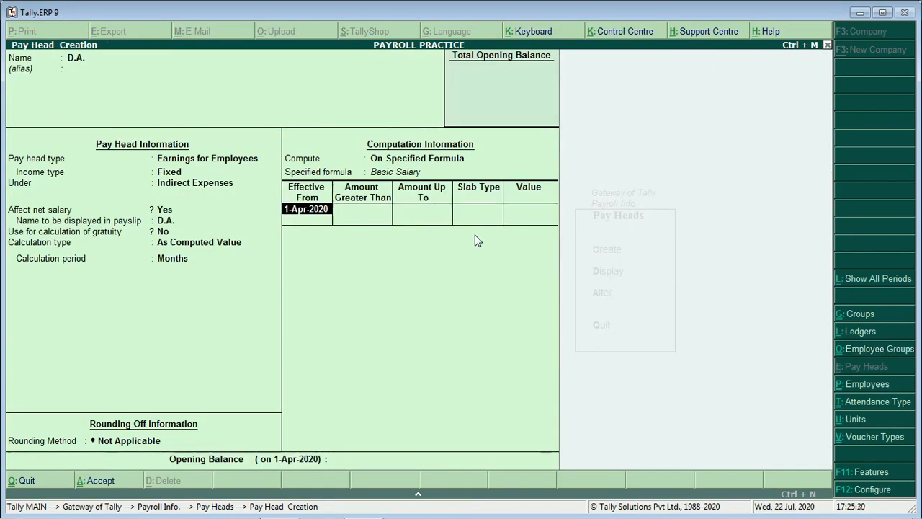
key("Return")
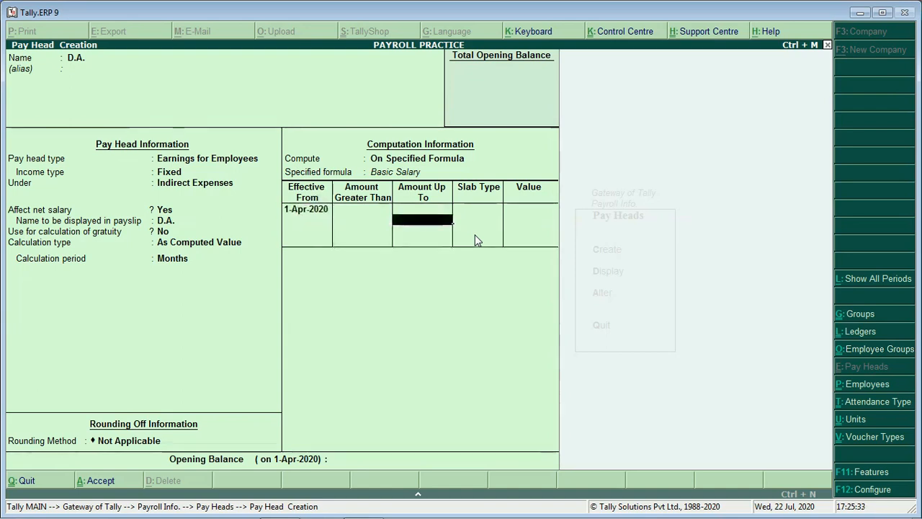
type("50")
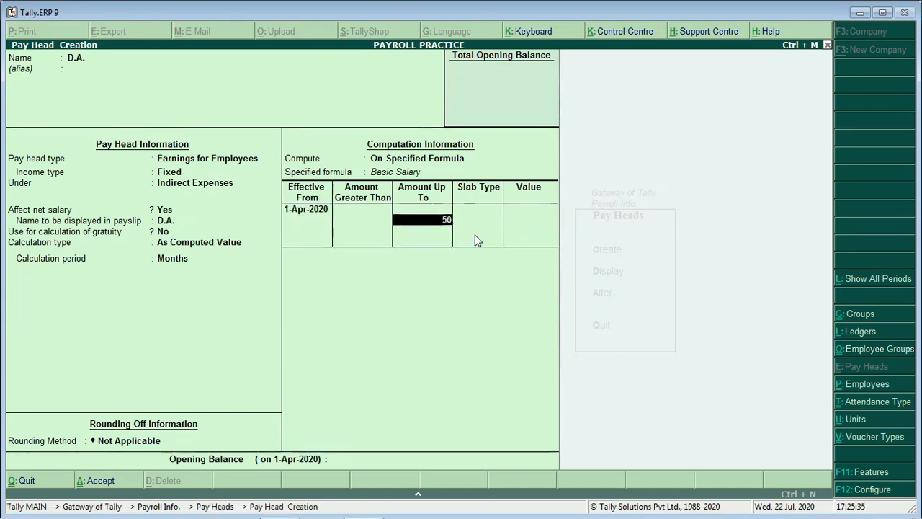
type("00")
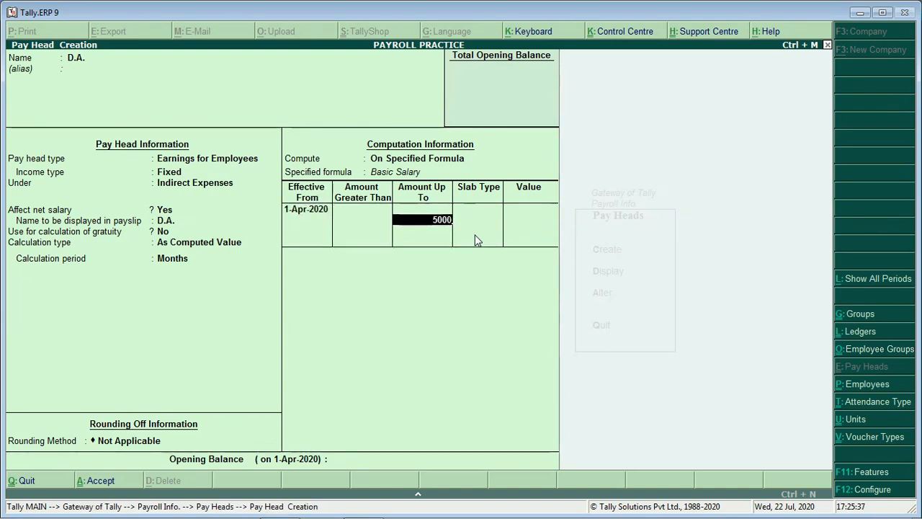
key("Return")
key("Return")
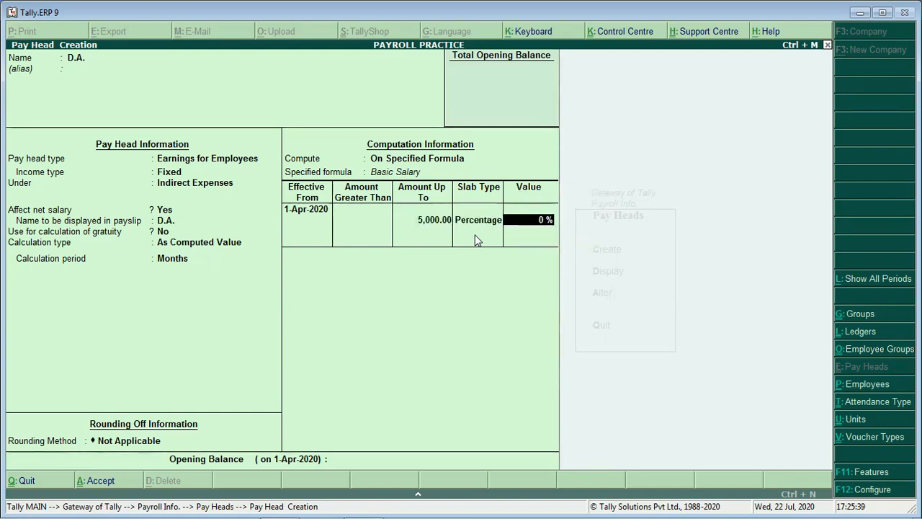
type("30")
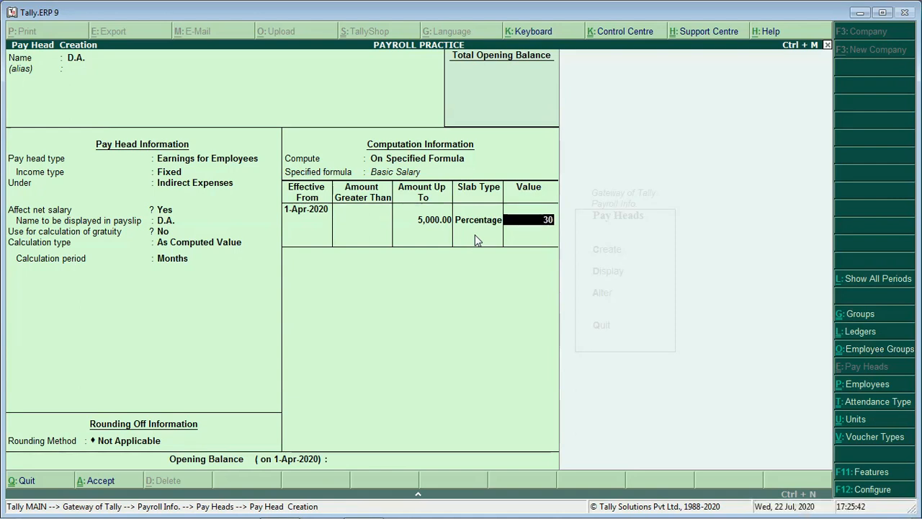
type("%")
key("Return")
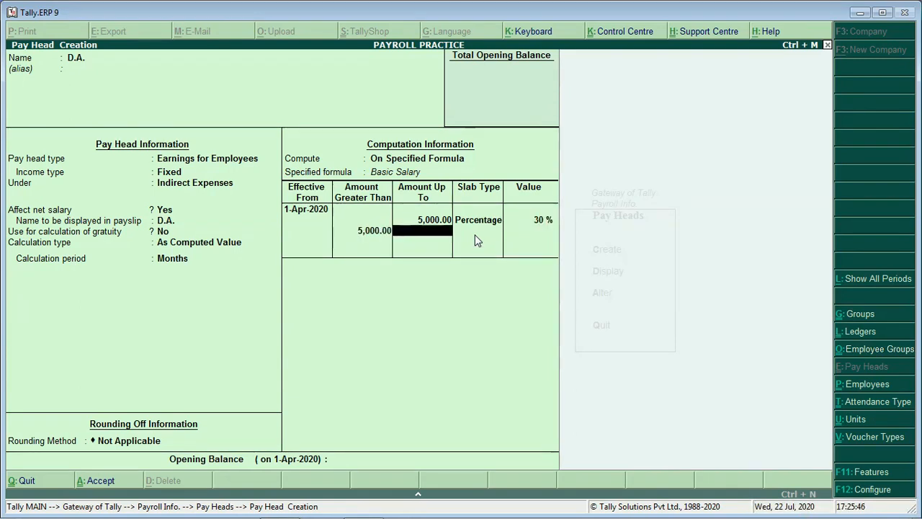
Add slabs of 40% up to 10,000 and 50% above it, then save D.A.
type("10000")
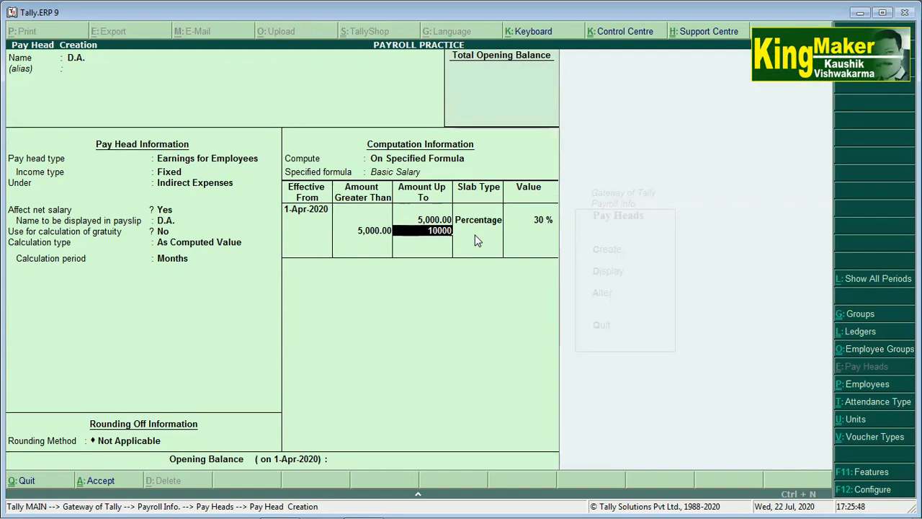
key("Return")
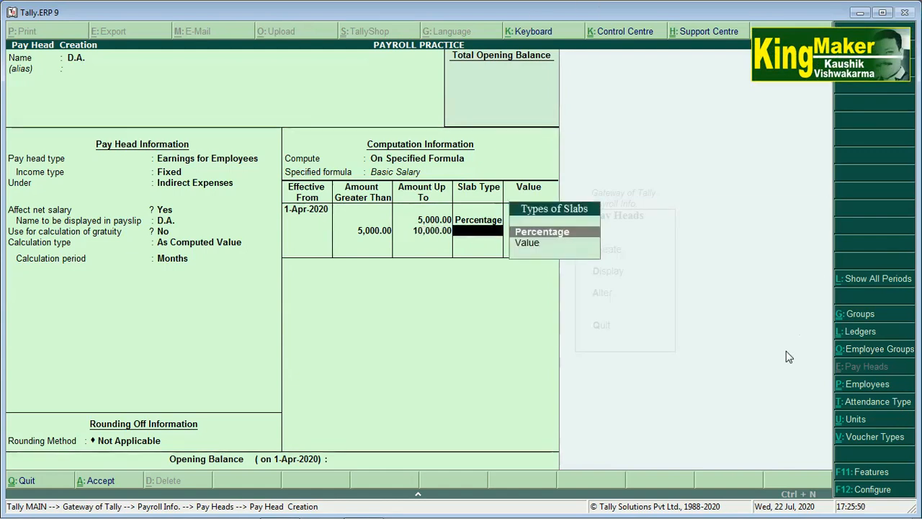
key("Return")
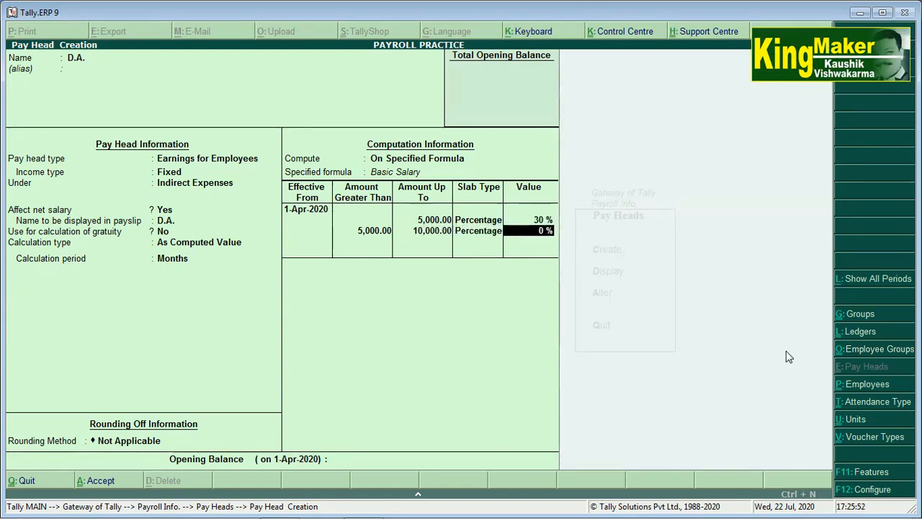
type("40")
key("Return")
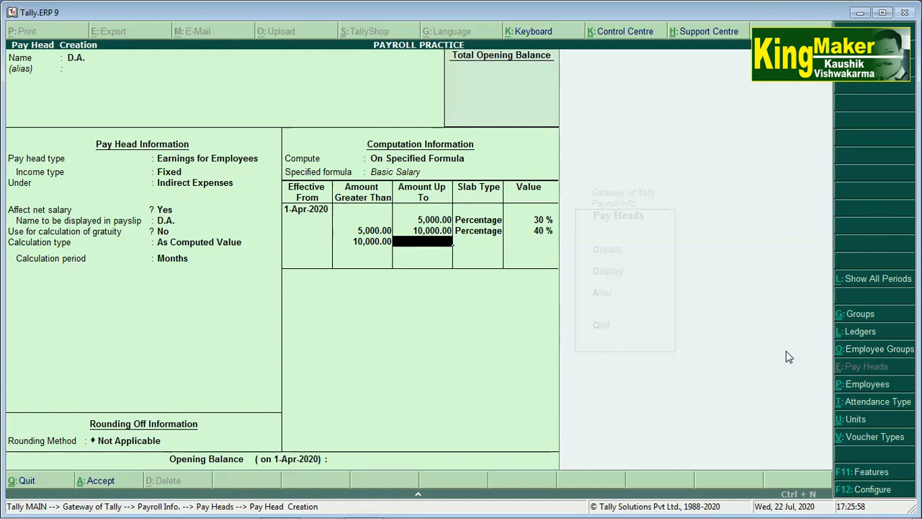
key("Return")
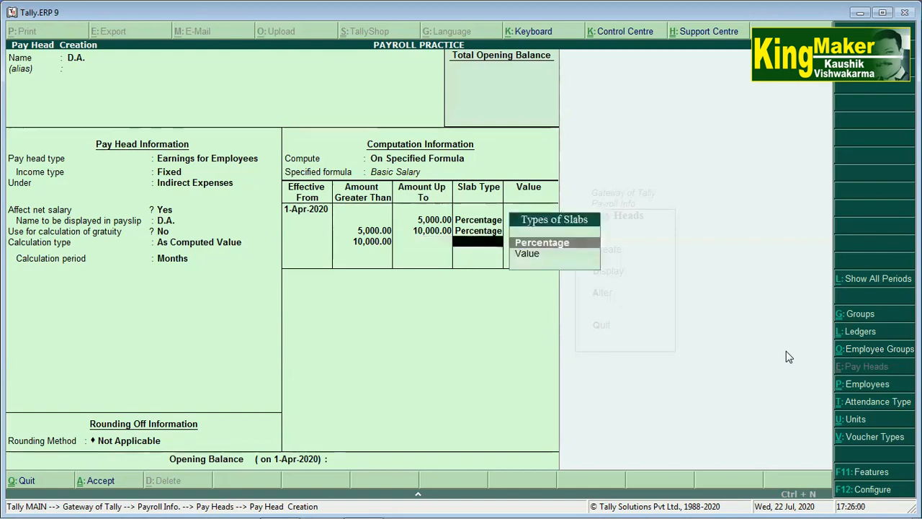
key("Return")
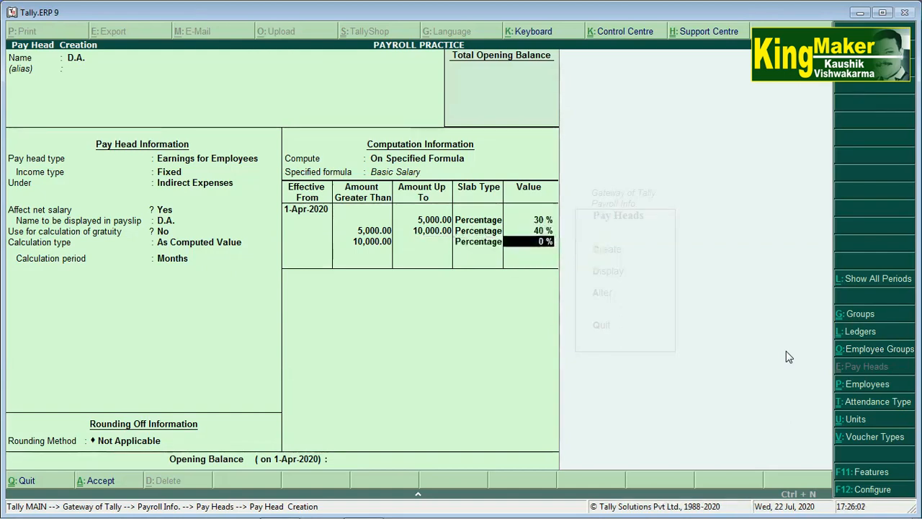
type("50")
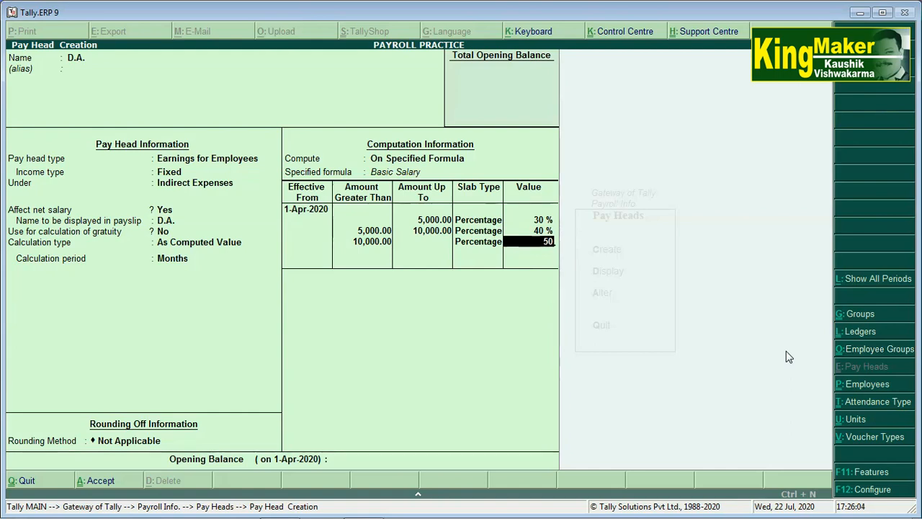
type("%")
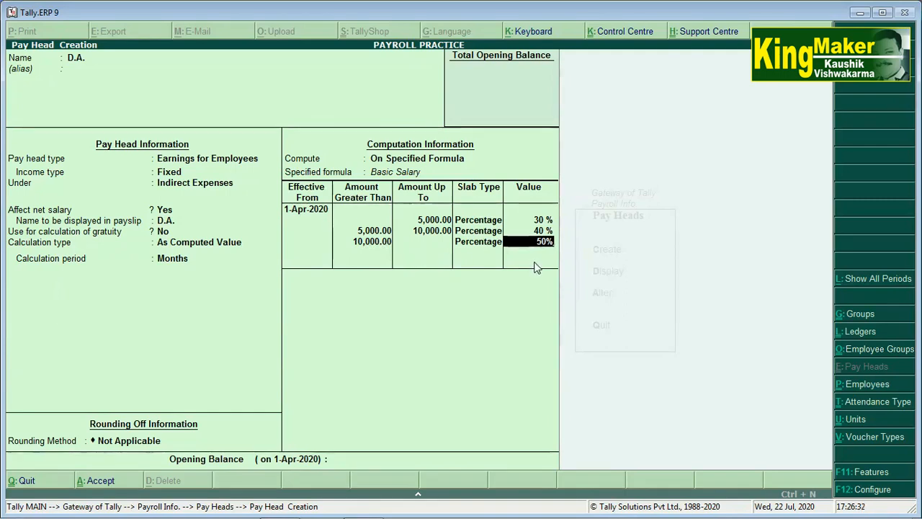
key("Return")
key("Return")
key("Return")
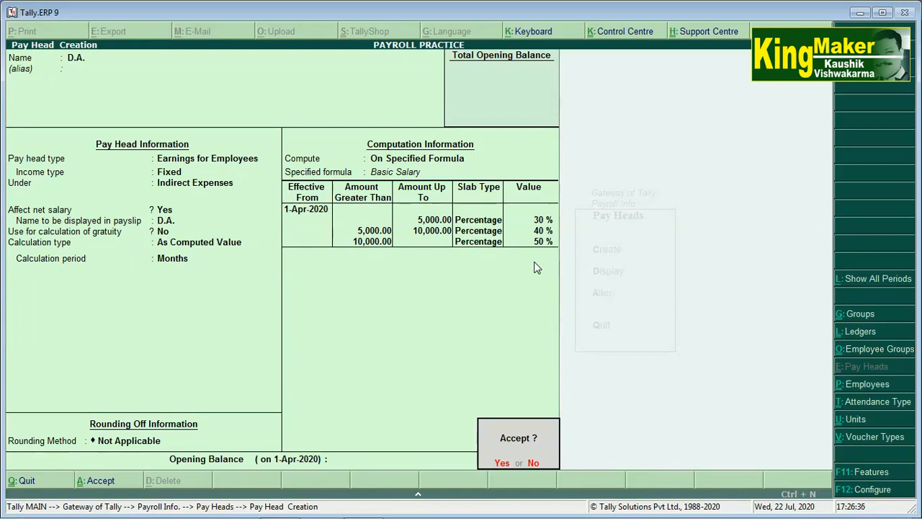
key("Return")
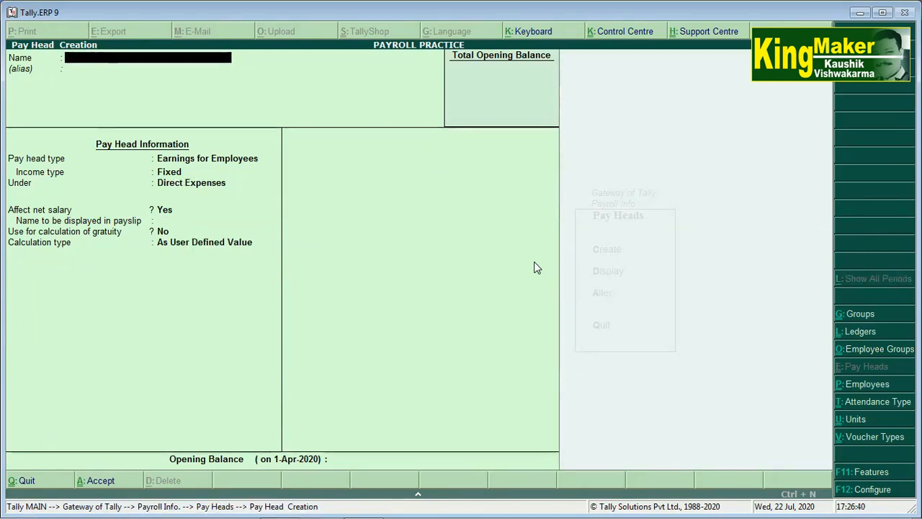
Enter pay head H.R.A. as Fixed Earnings for Employees under Indirect Expenses, As Computed Value.
type("H")
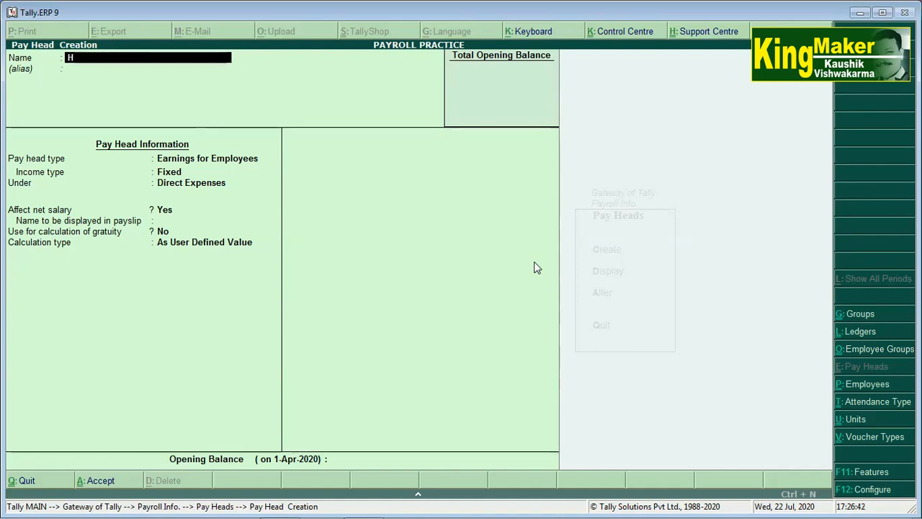
type(".R.A")
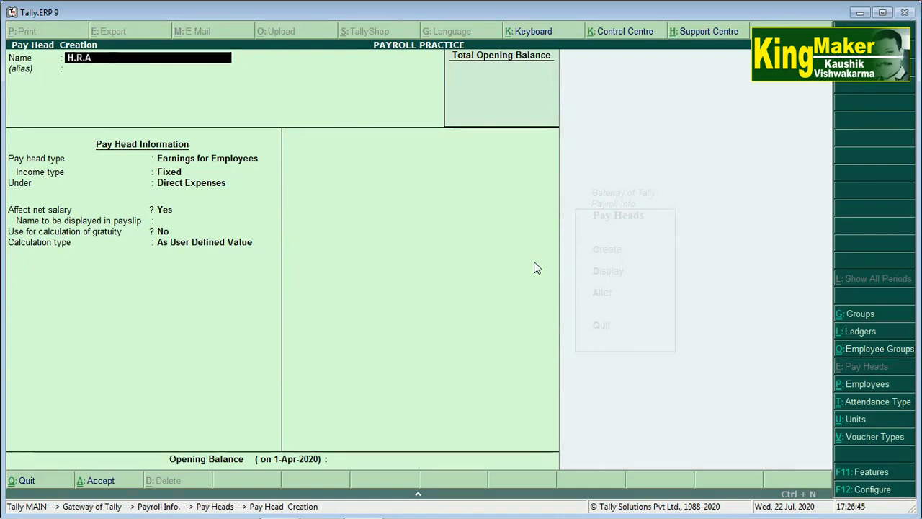
type(".")
key("Return")
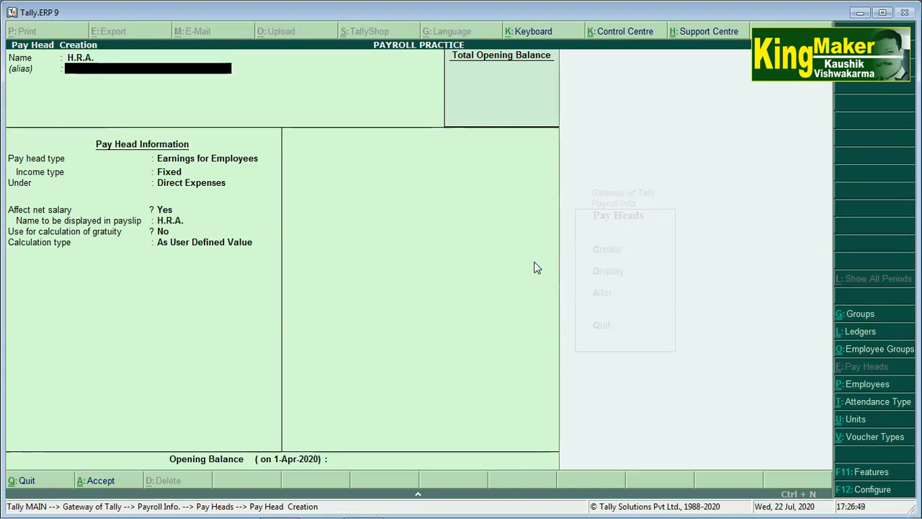
key("Return")
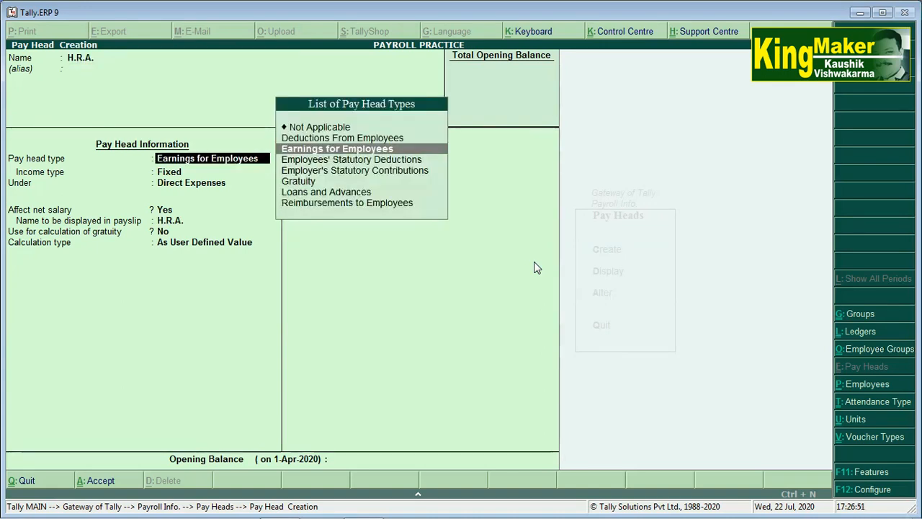
key("Return")
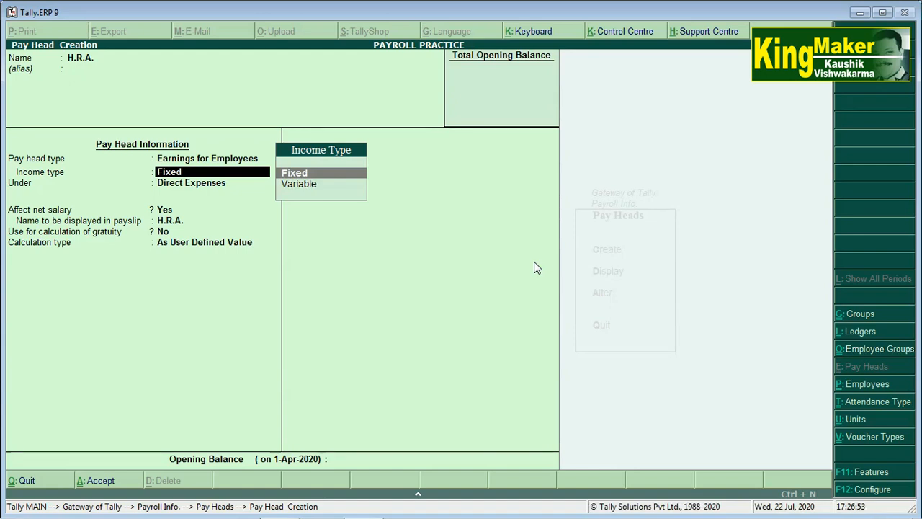
key("Return")
key("Down")
key("Down")
key("Down")
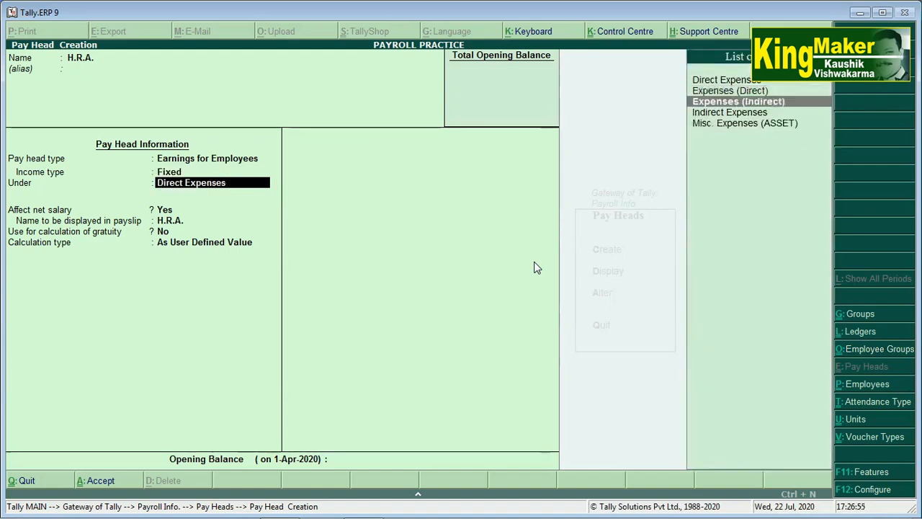
key("Return")
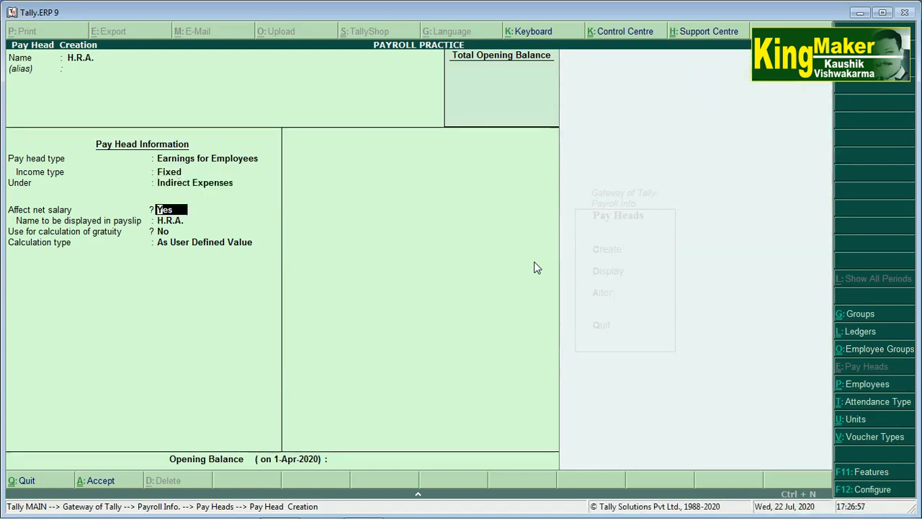
key("Return")
key("Return")
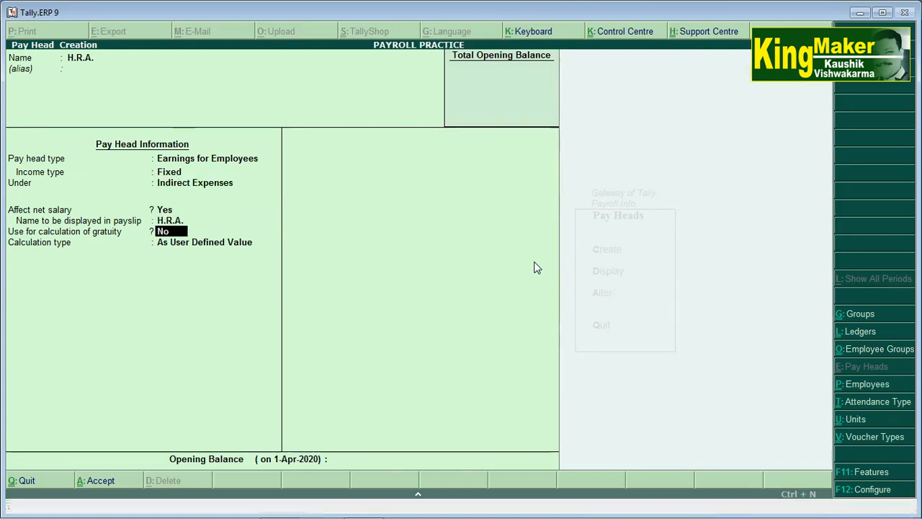
key("Return")
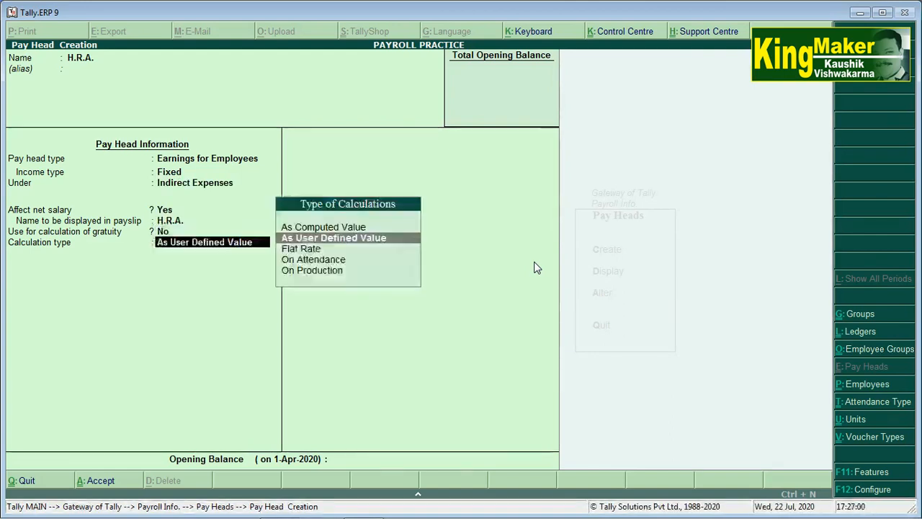
key("Up")
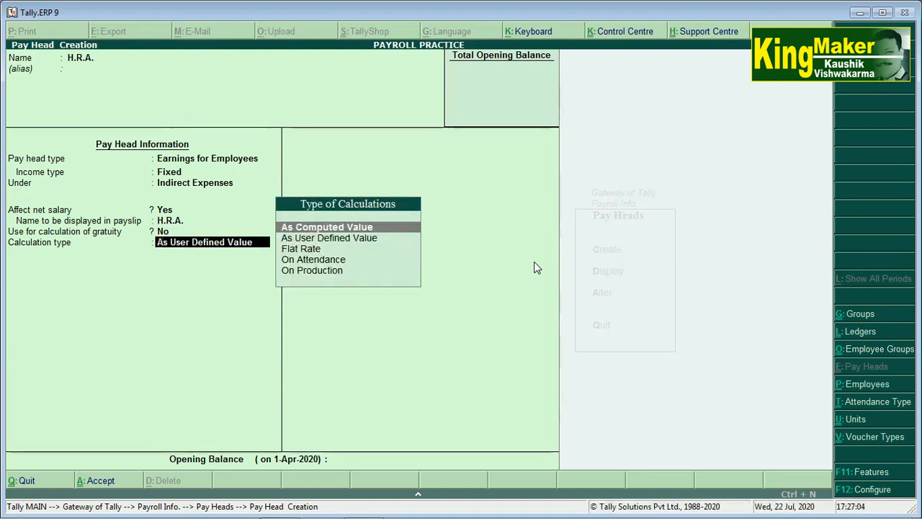
key("Return")
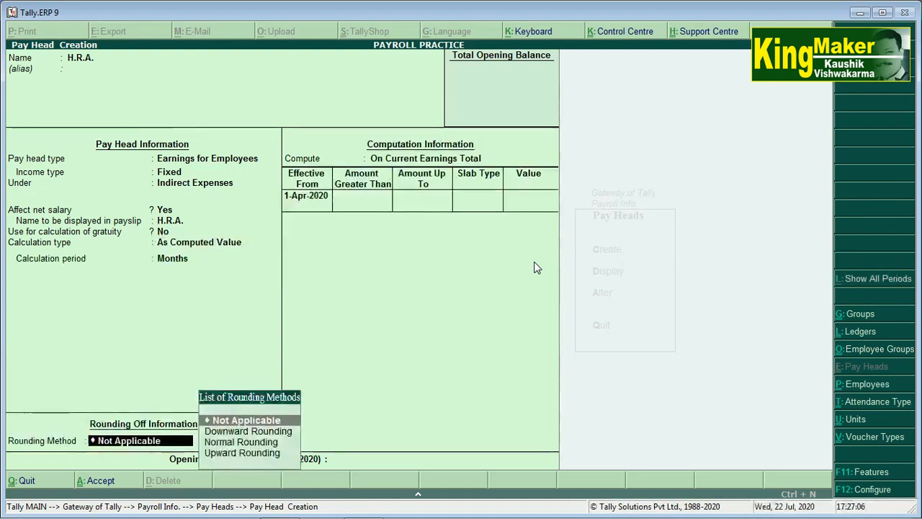
Compute H.R.A. on a Basic Salary formula from 1-Apr-2020, with rounding Not Applicable.
key("Return")
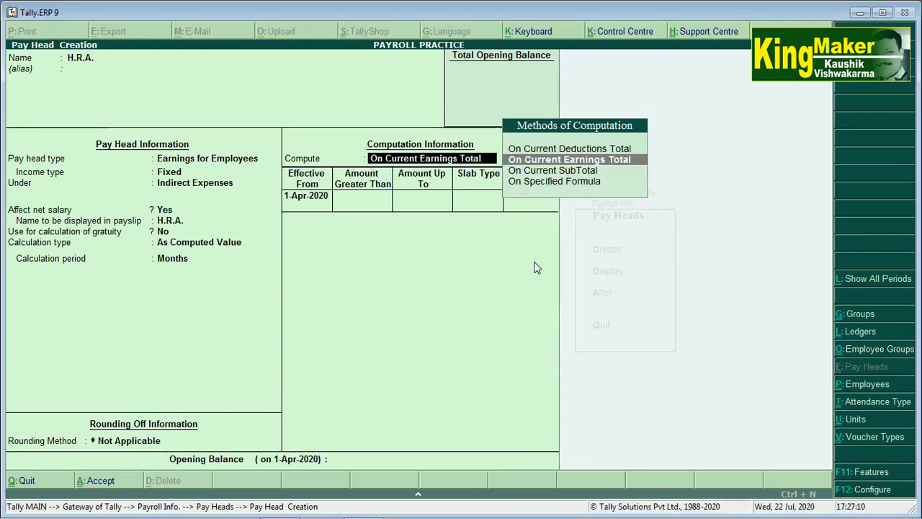
key("Down")
key("Down")
key("Return")
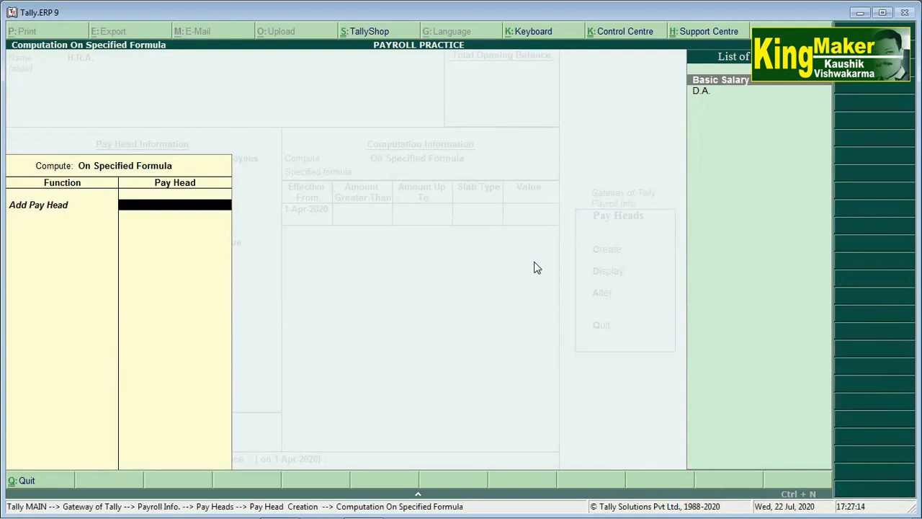
key("Return")
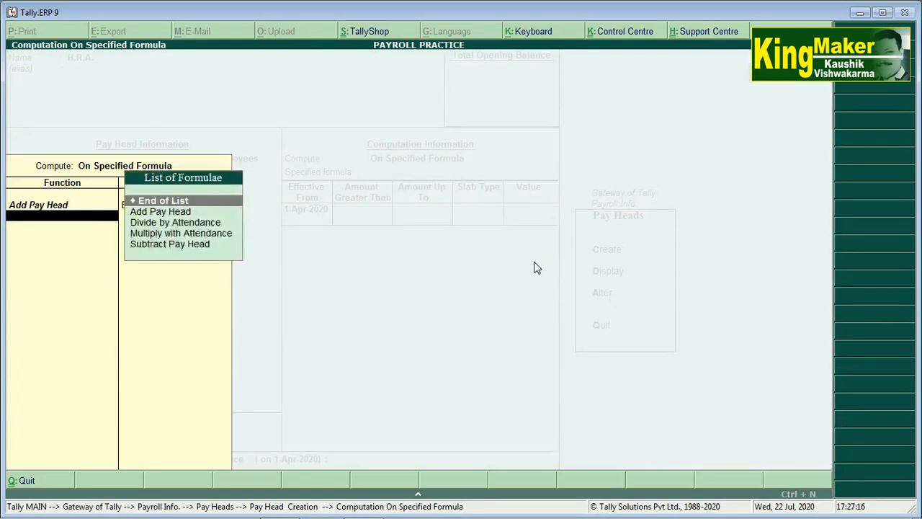
key("Return")
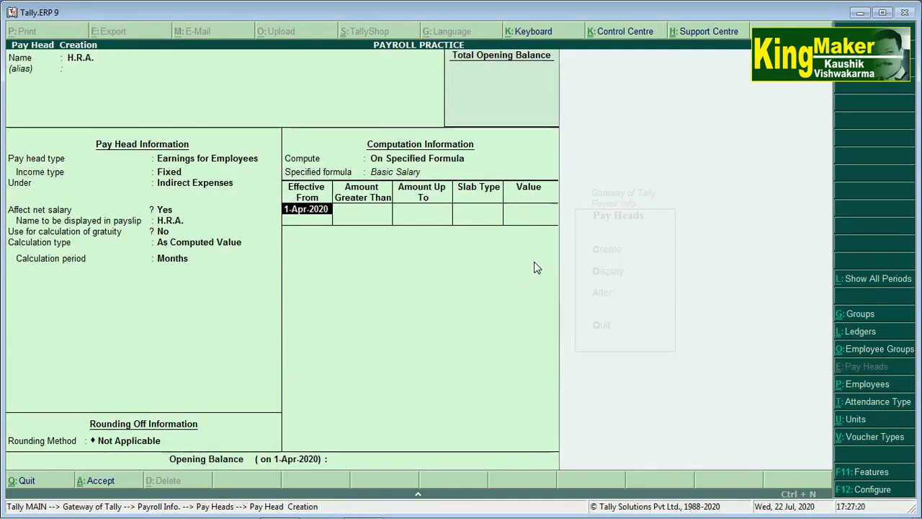
key("Return")
Add the first H.R.A. slab: 10% on amounts up to 5,000.
type("5000")
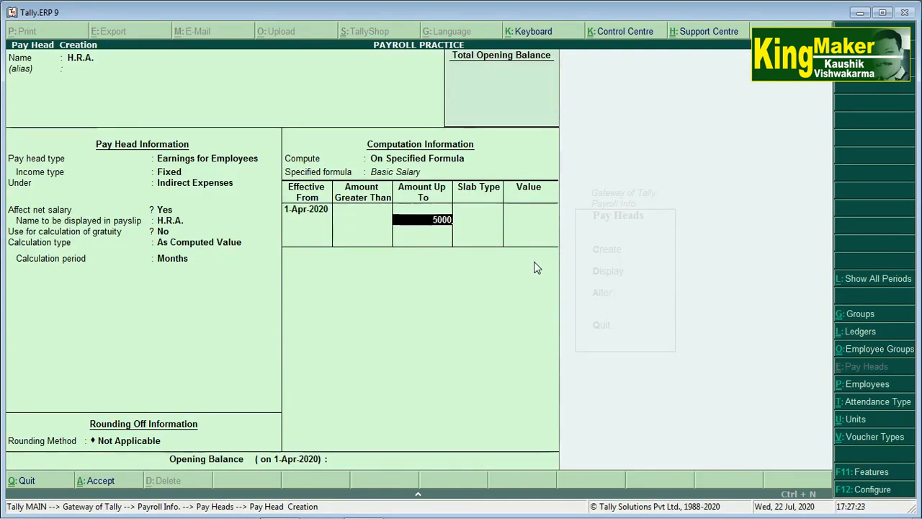
key("Return")
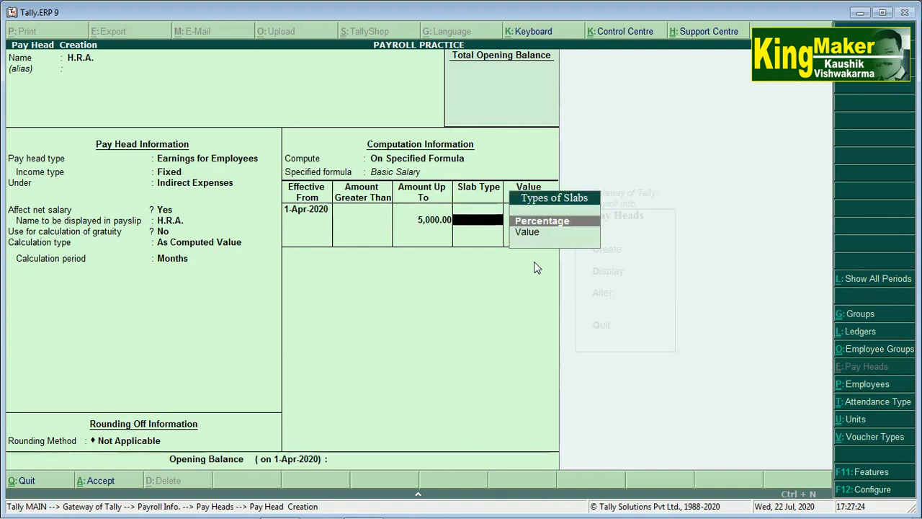
key("Return")
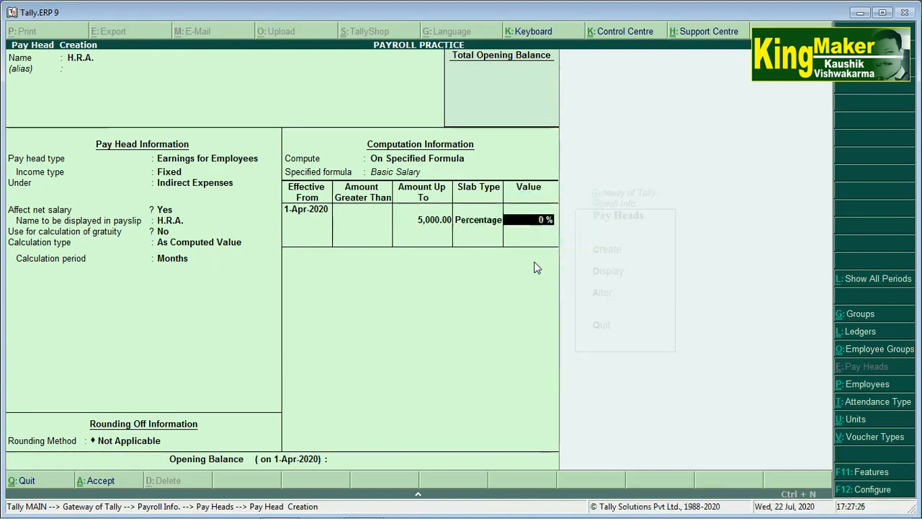
type("10")
key("Return")
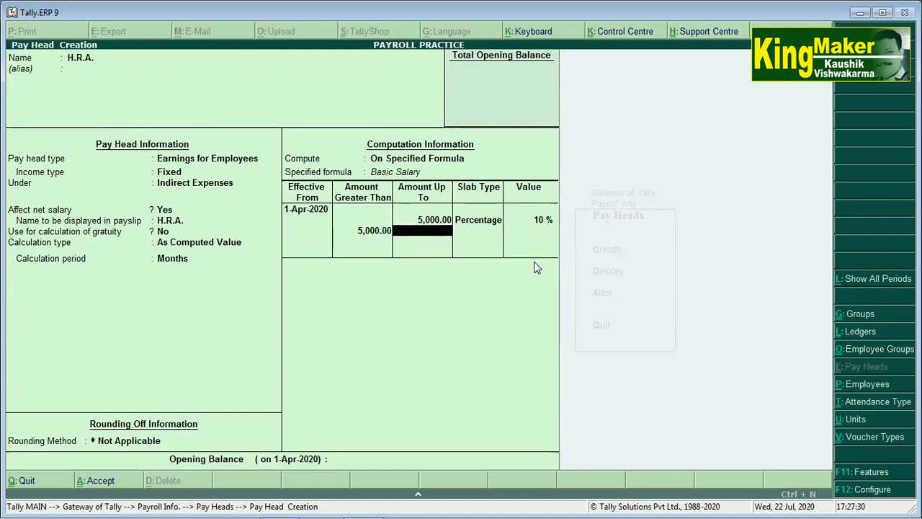
Add a 12% slab up to 10,000 and an open-ended 15% slab, then end the table.
type("10000")
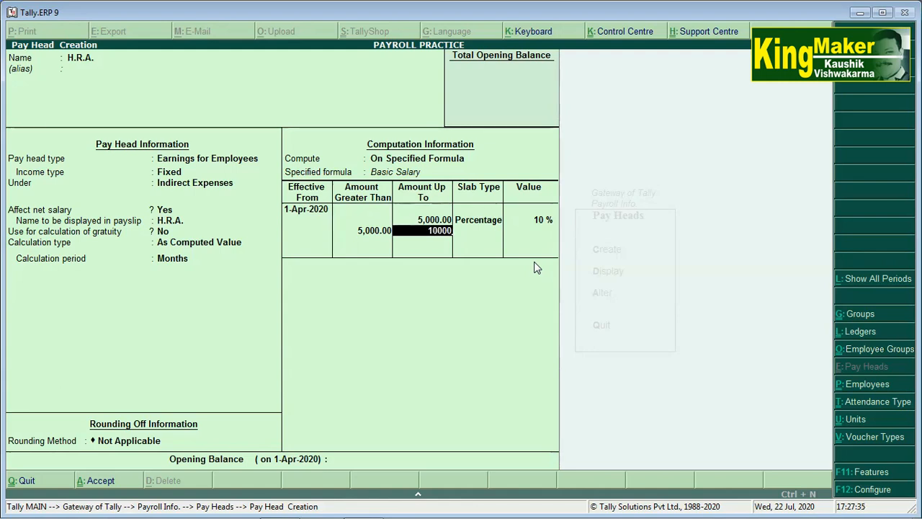
key("Return")
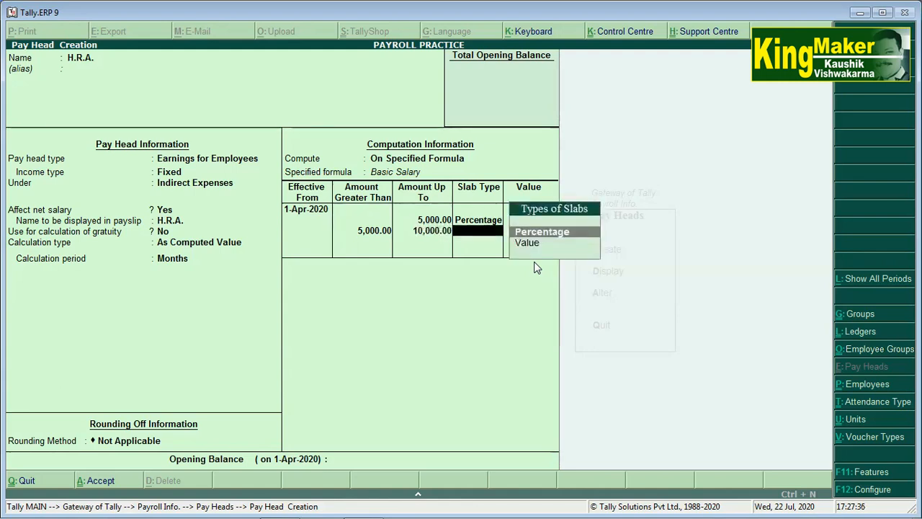
key("Return")
type("12")
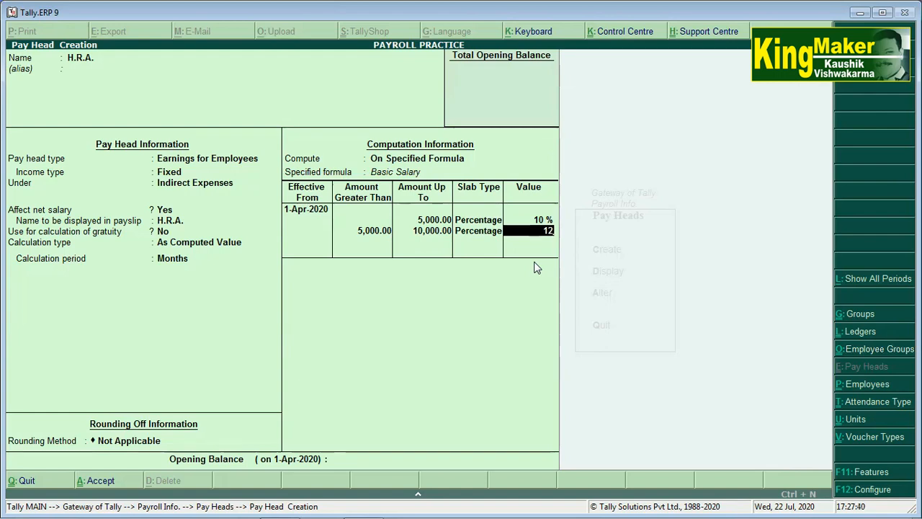
key("Return")
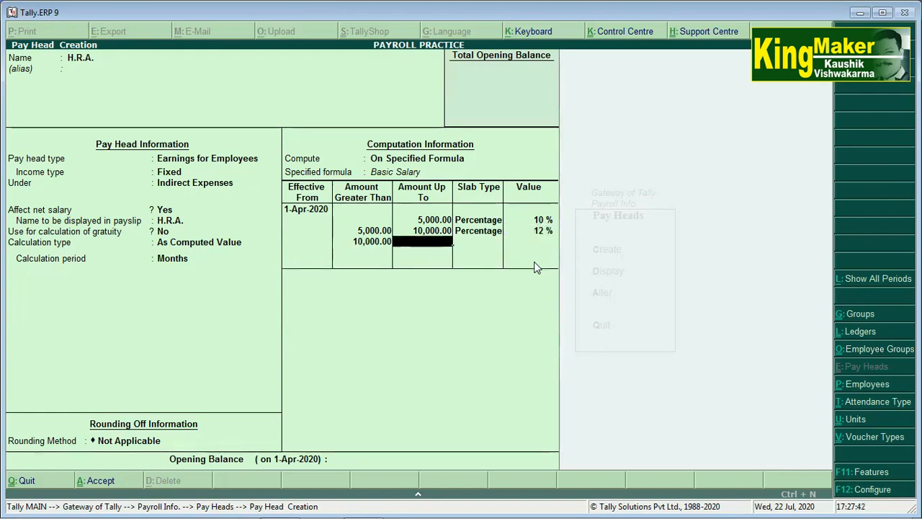
key("Return")
key("Return")
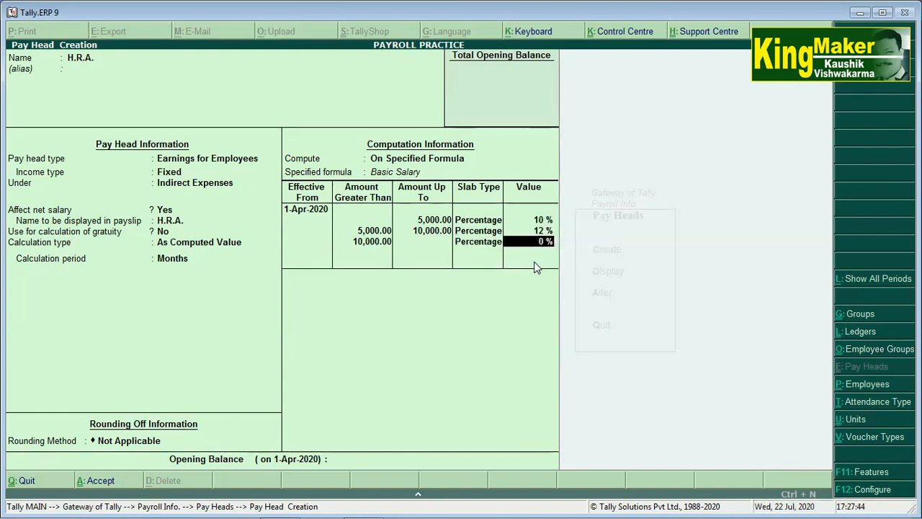
type("15")
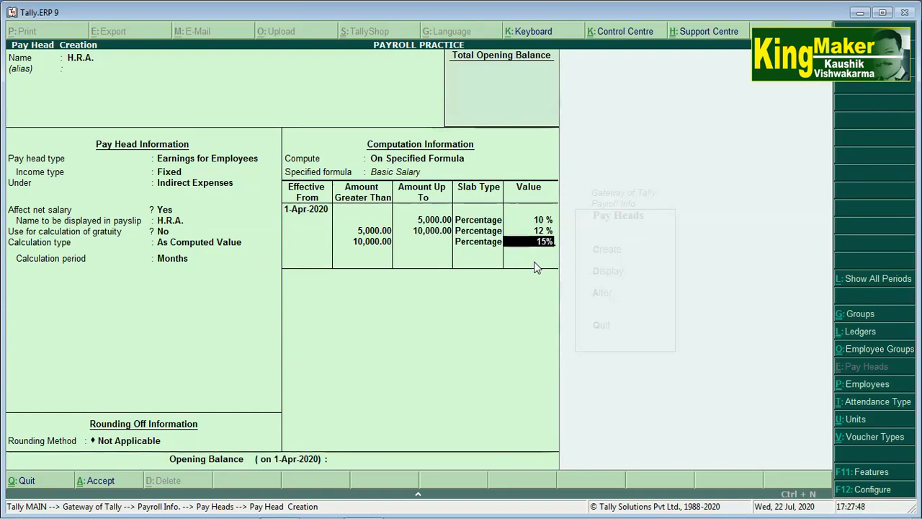
key("Return")
key("Return")
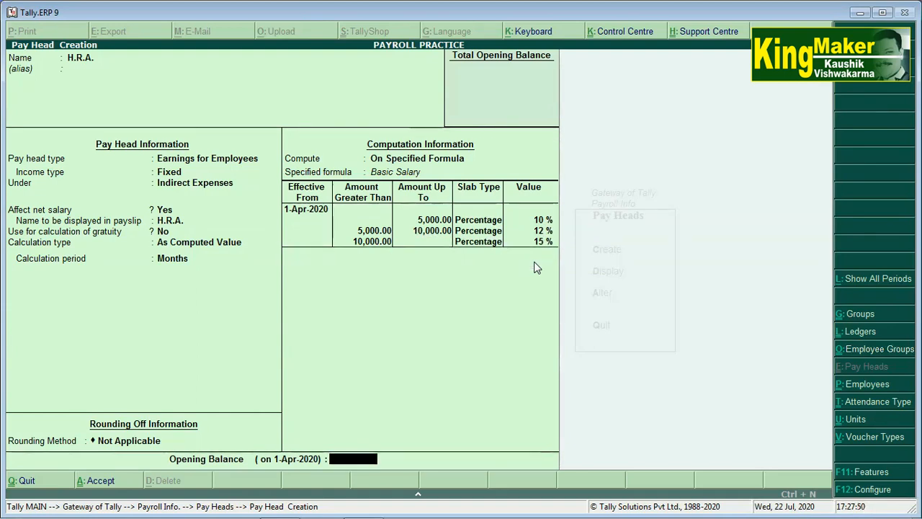
key("Return")
key("Return")
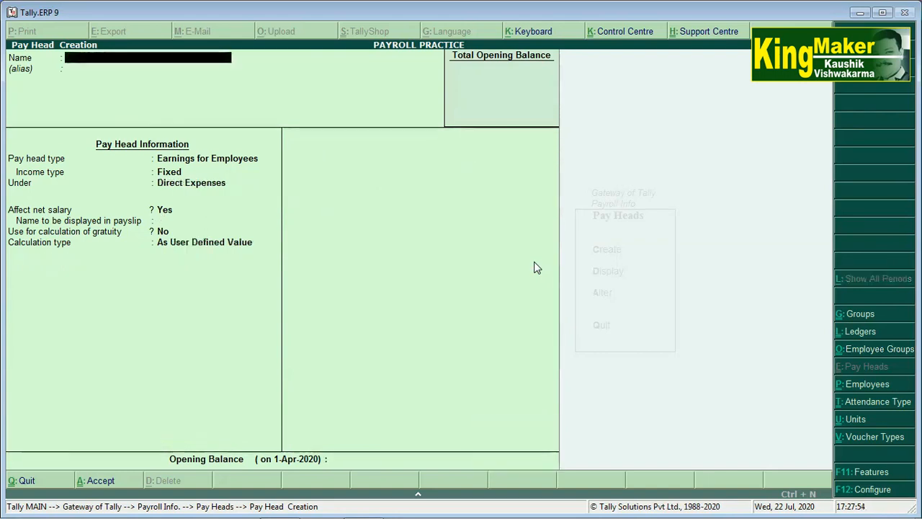
Name the pay head Conveyance as a fixed employee earning under Indirect Expenses.
type("CO")
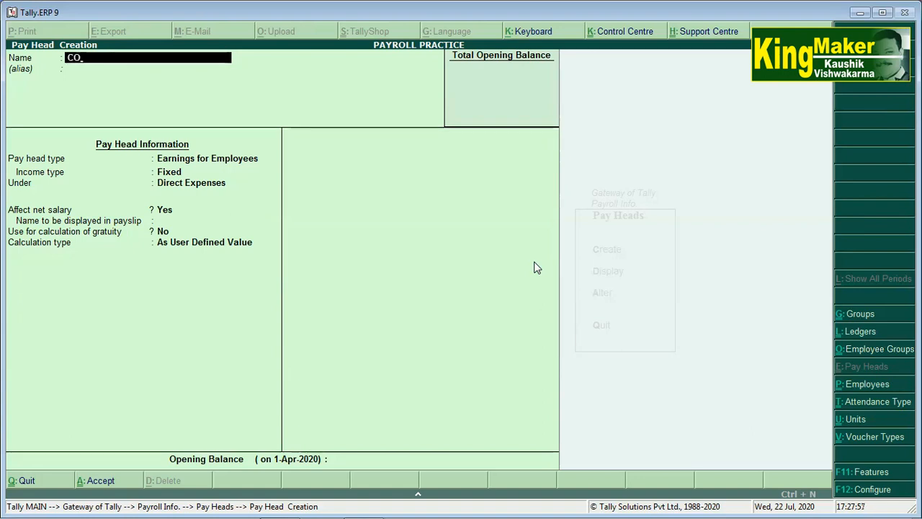
key("BackSpace")
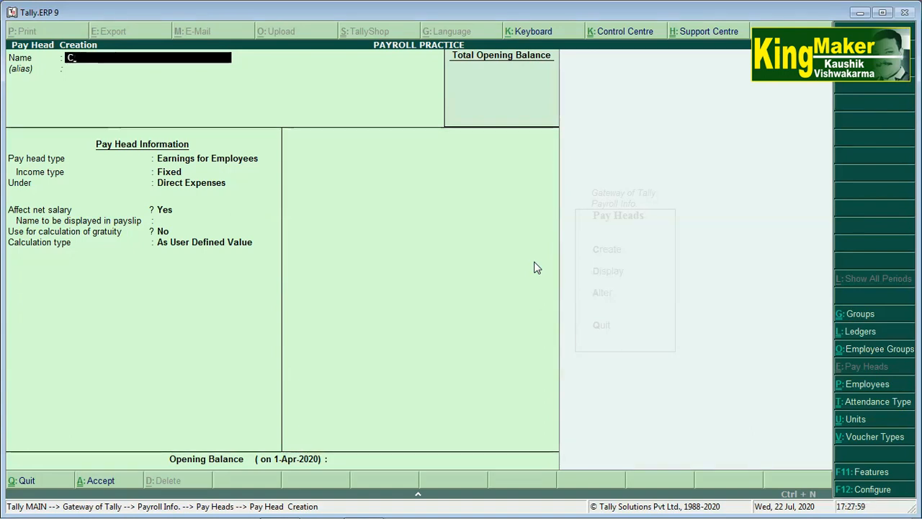
key("Caps_Lock")
type("onve")
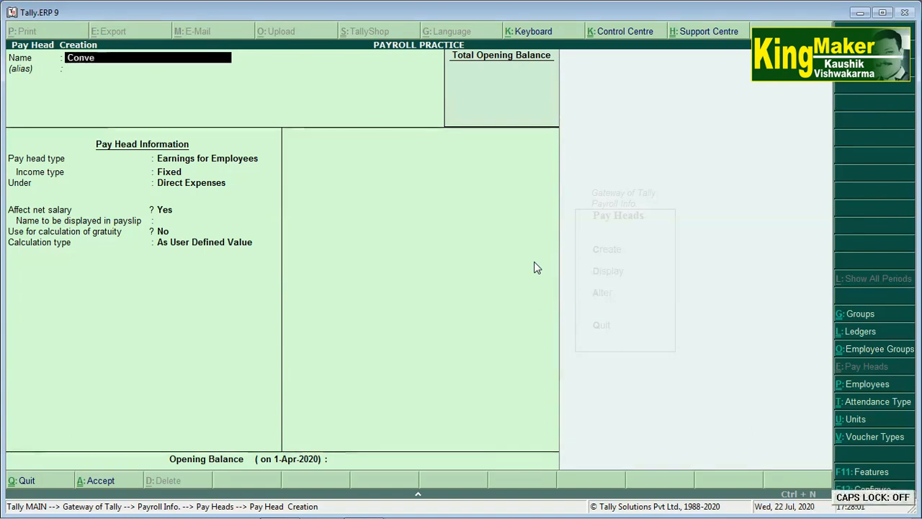
type("yance")
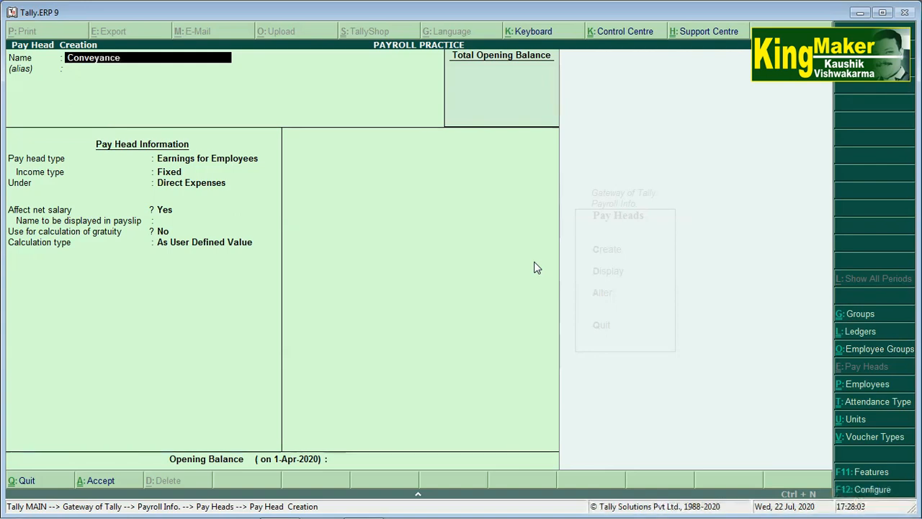
key("Return")
key("Return")
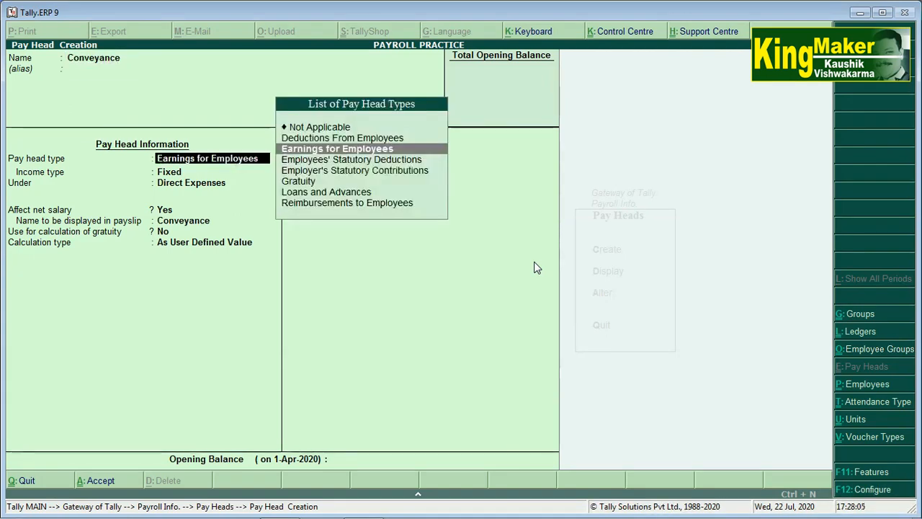
key("Return")
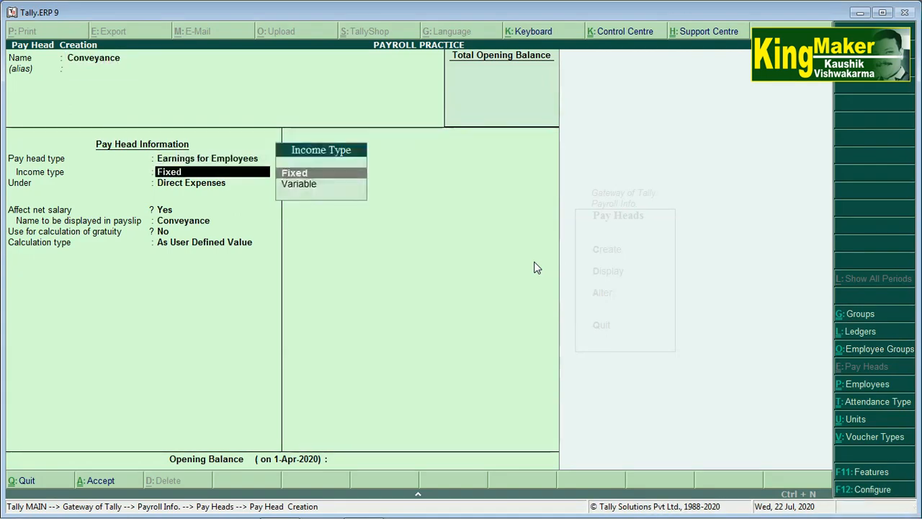
key("Return")
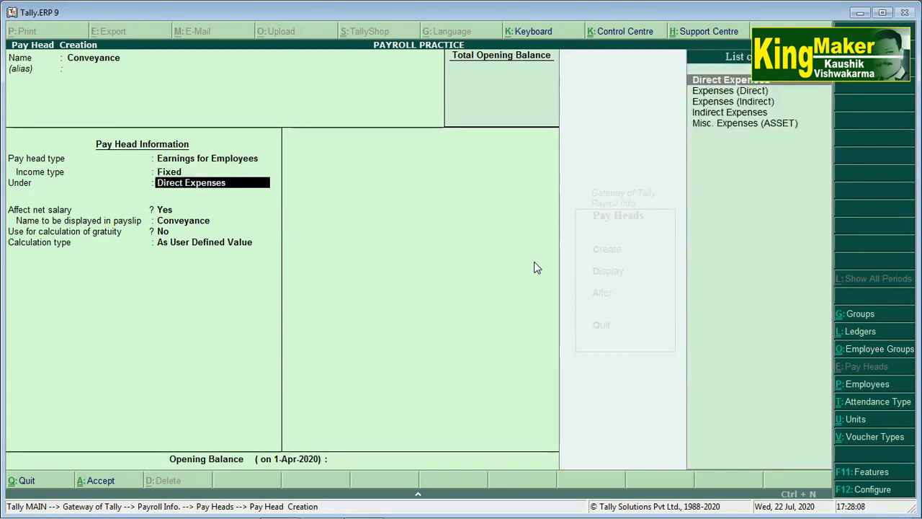
key("Down")
key("Down")
key("Down")
key("Return")
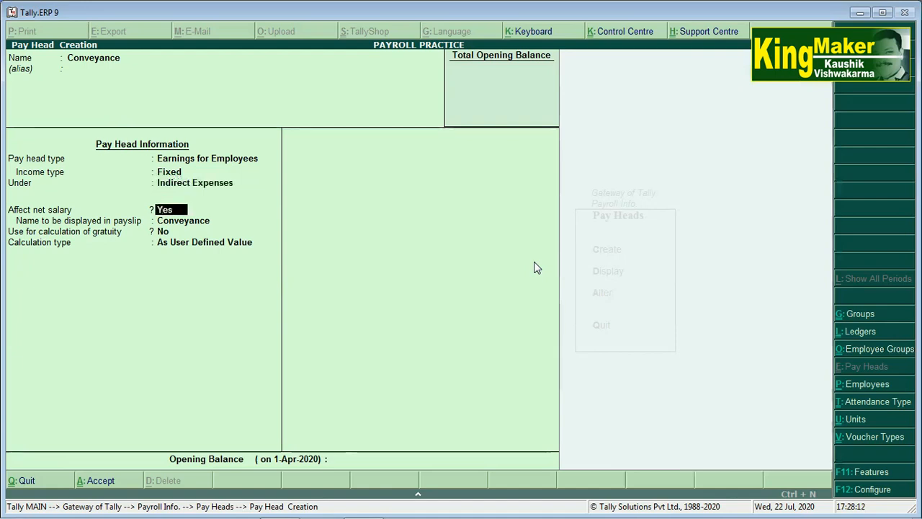
key("Return")
key("Return")
key("Return")
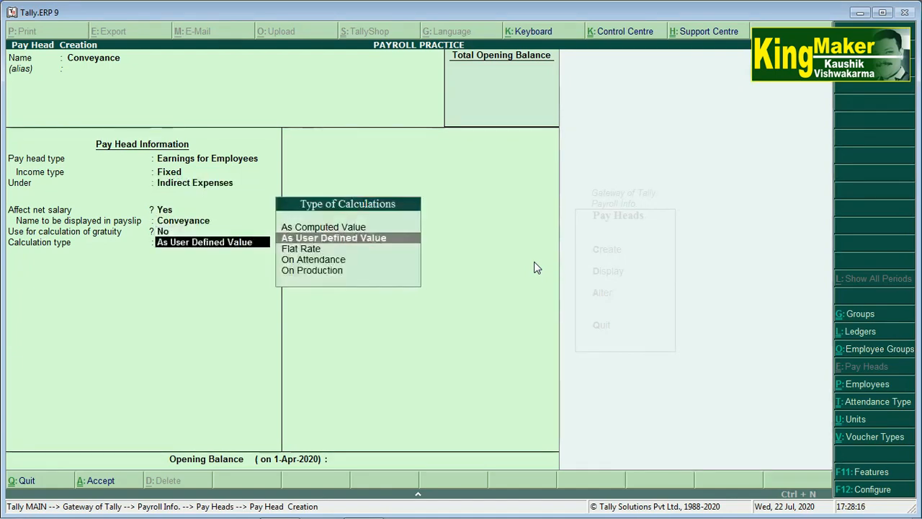
Calculate Conveyance On Attendance (Conveyance) per Days, rounding Not Applicable, and accept the form.
key("Down")
key("Down")
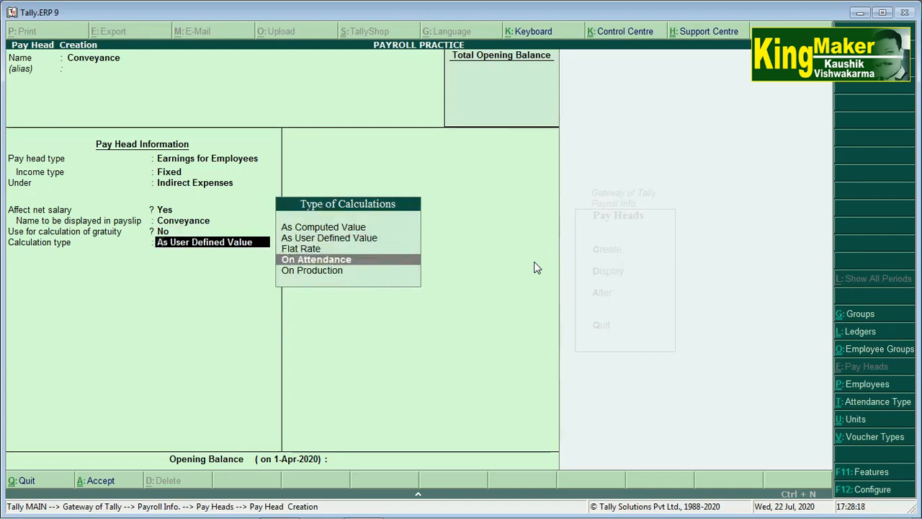
key("Return")
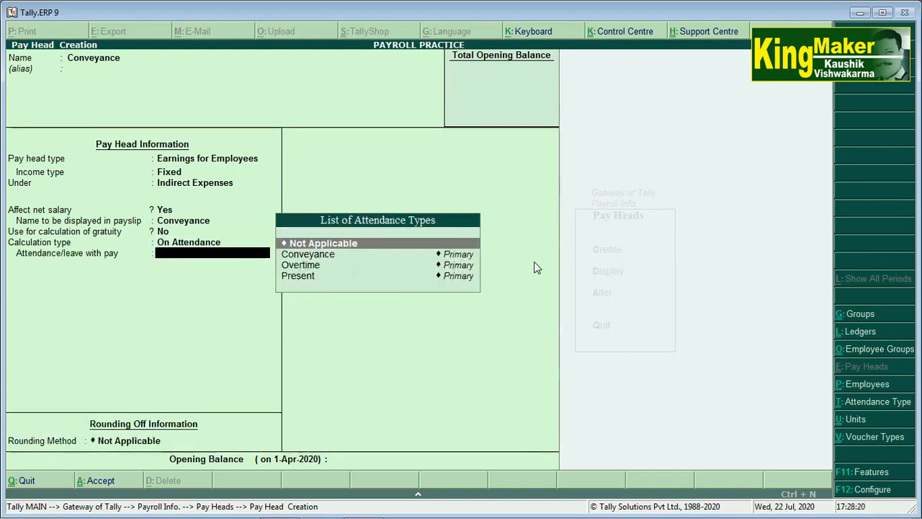
key("Down")
key("Return")
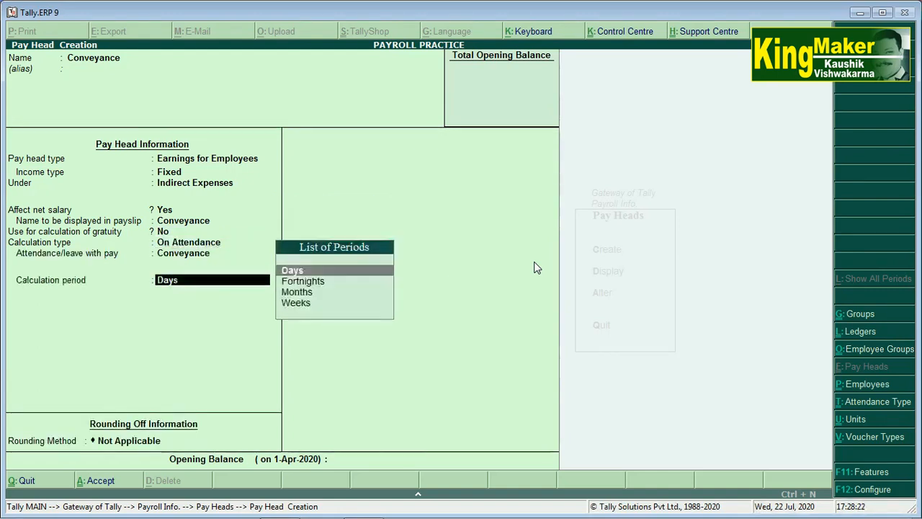
key("Return")
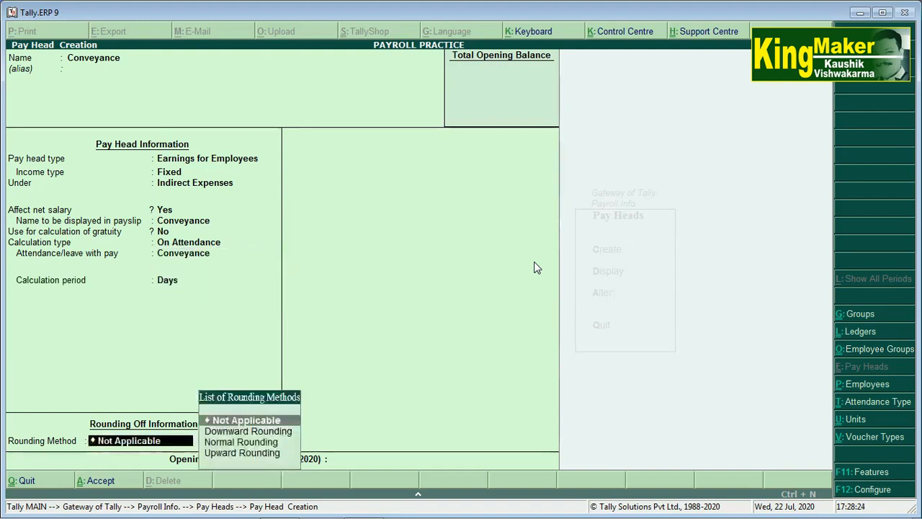
key("Return")
key("Return")
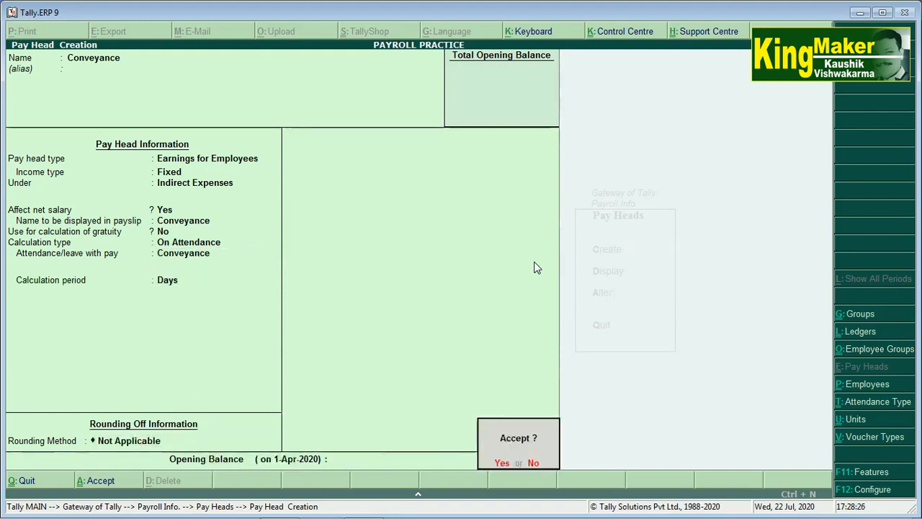
key("Return")
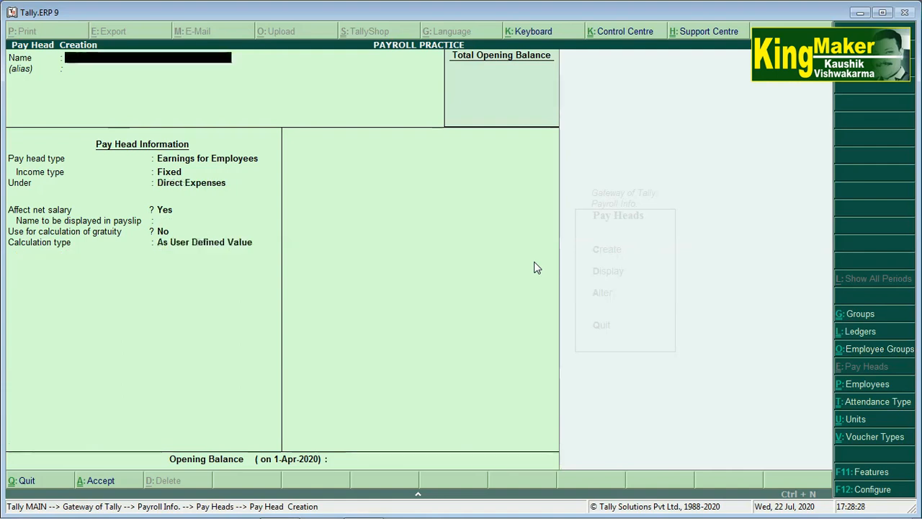
Create Professional Tax as an Employees' Statutory Deduction under Current Liabilities, affecting net salary, with no rounding.
type("Profes")
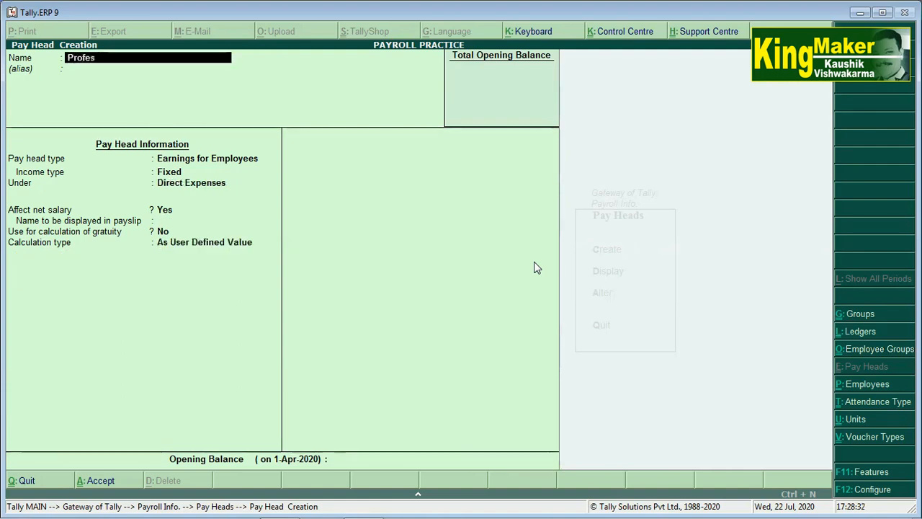
type("sional Tax")
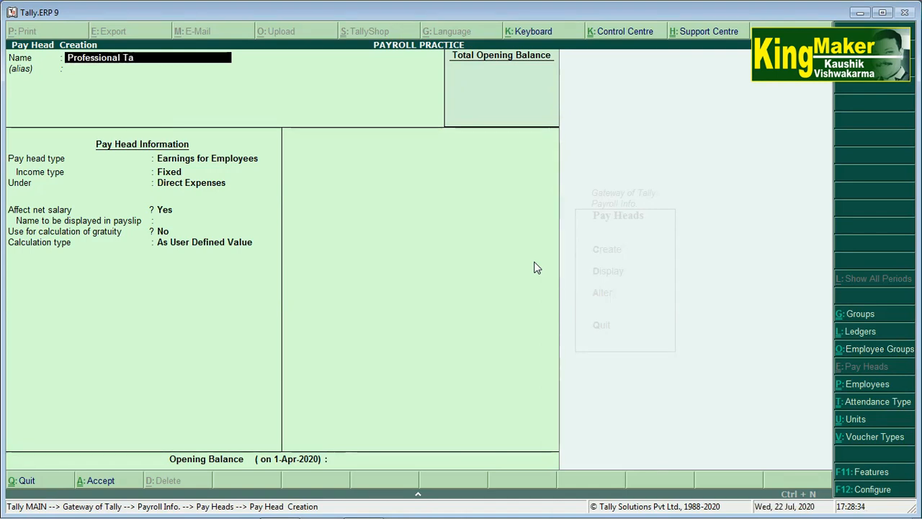
key("Return")
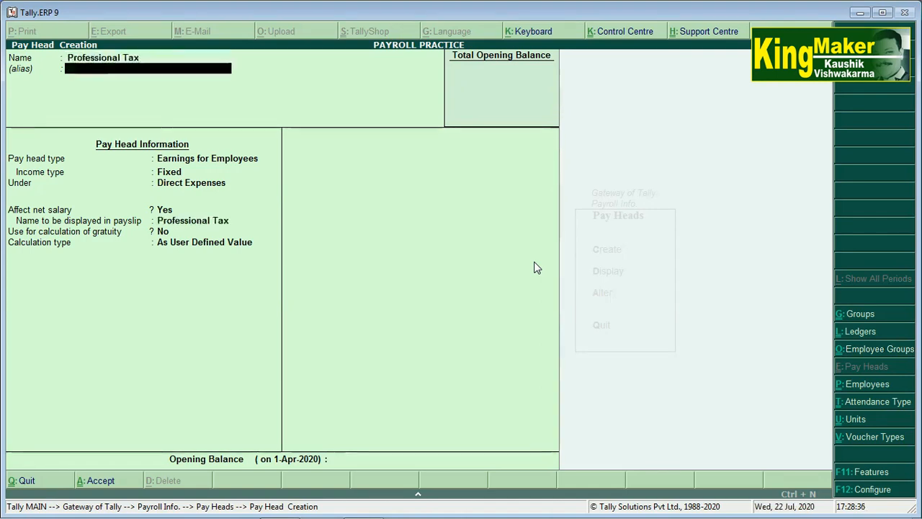
key("Return")
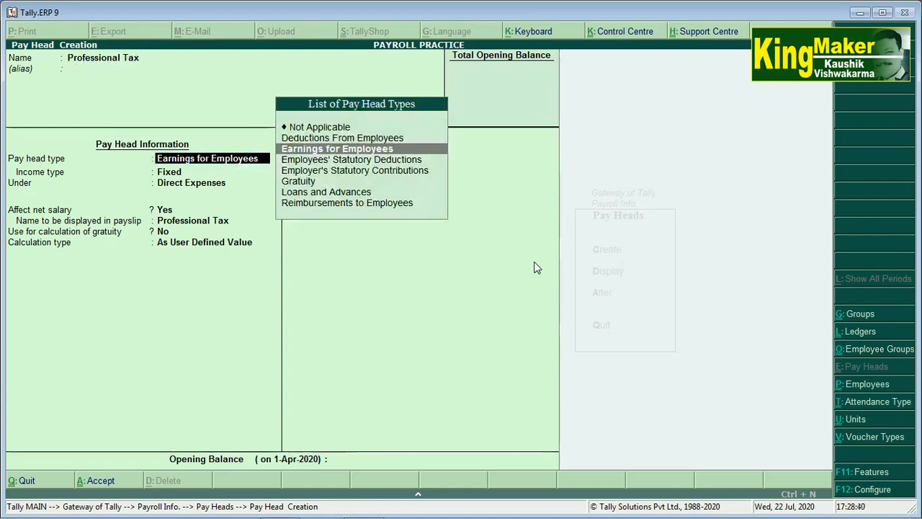
key("Down")
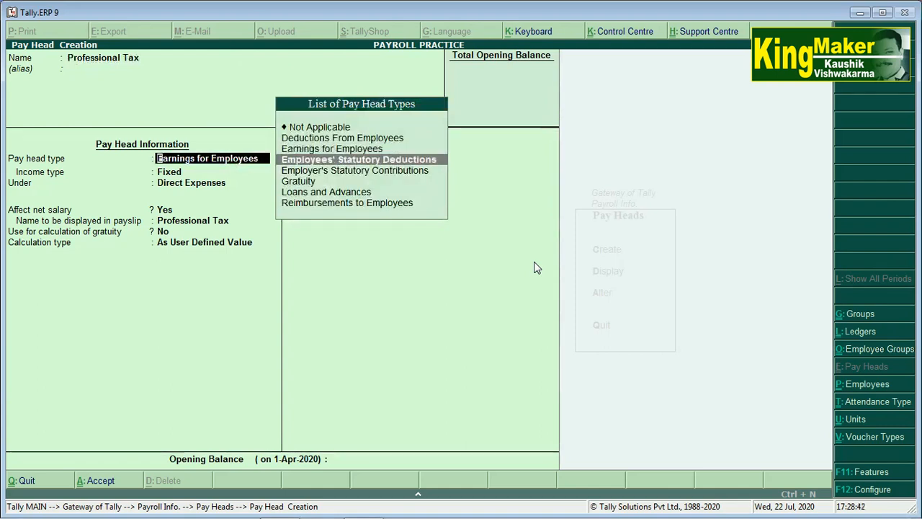
key("Return")
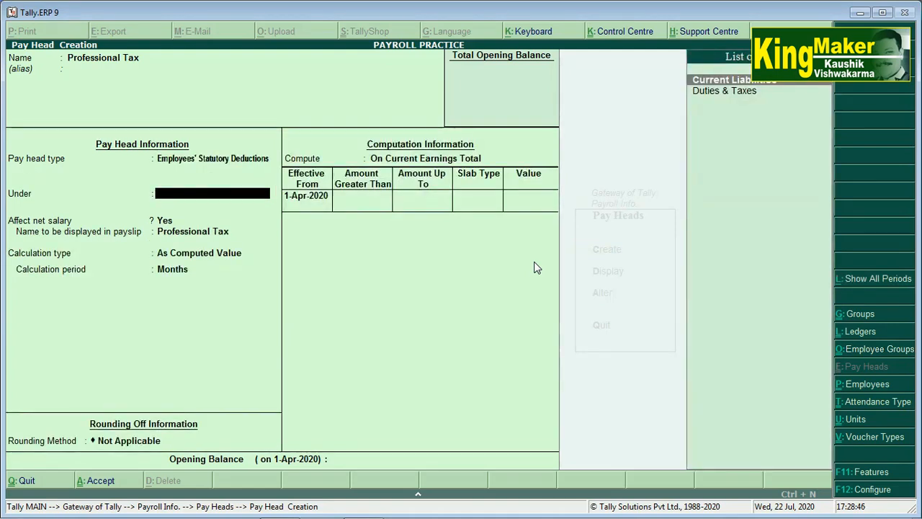
key("Return")
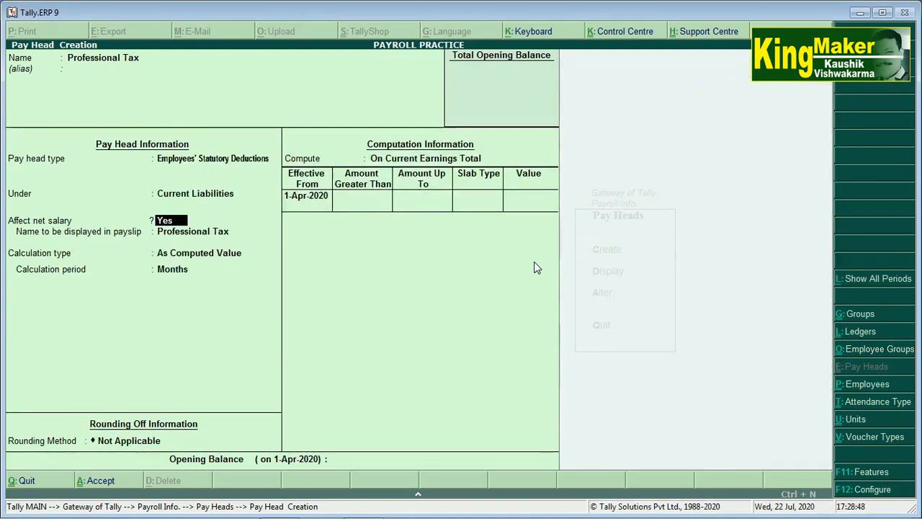
key("Return")
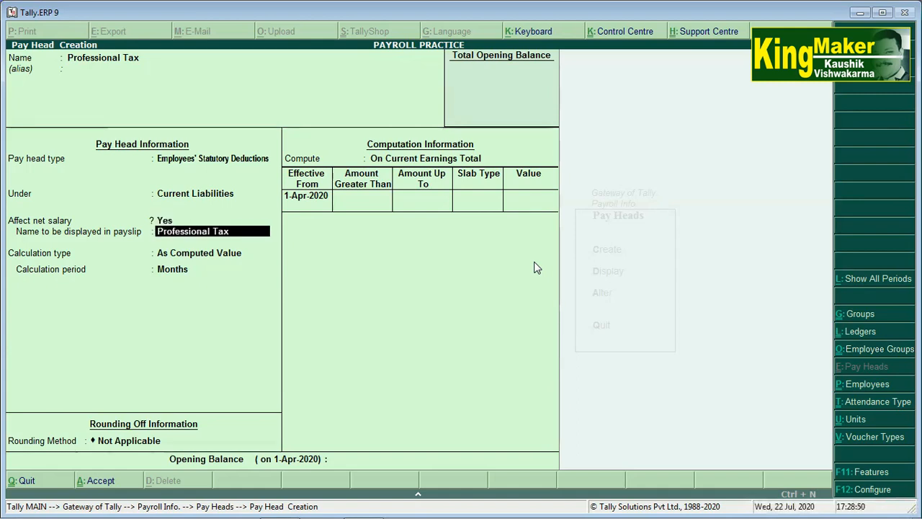
key("Return")
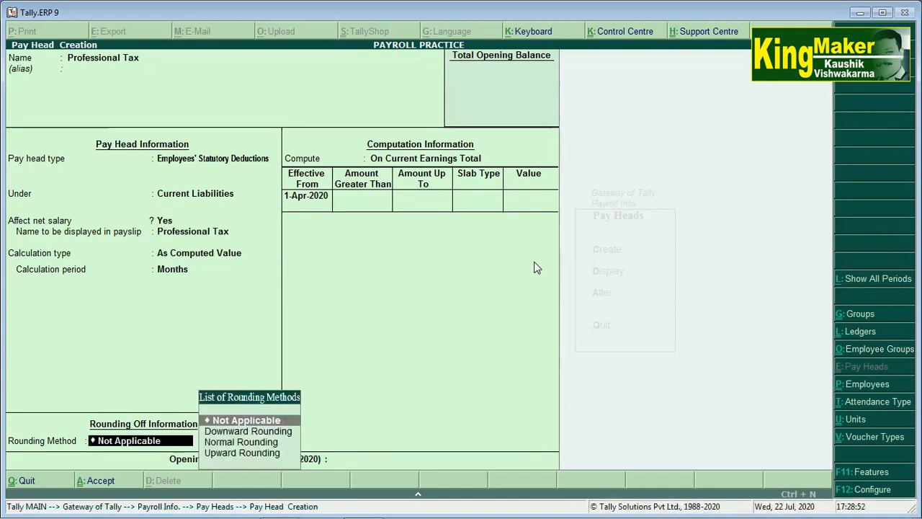
key("Return")
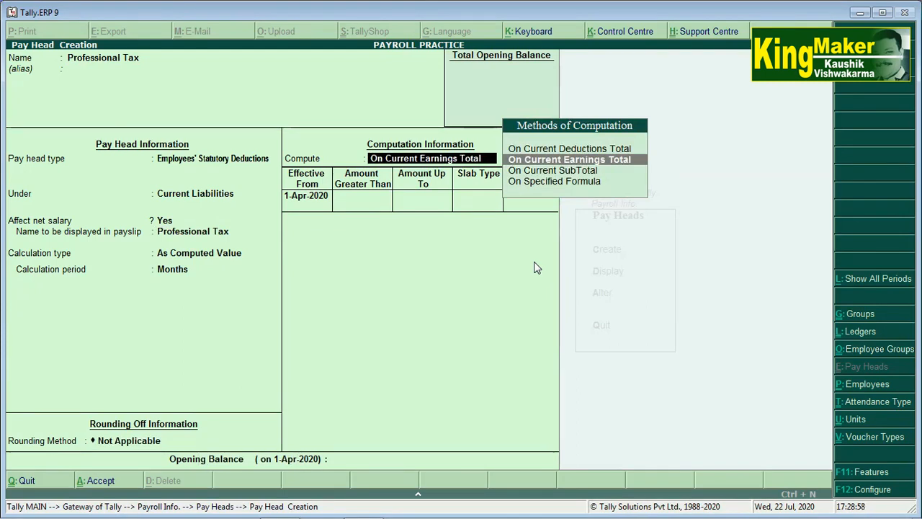
Compute on Current Earnings Total from 1-Apr-2020 with a first Value slab of 0 up to 5,000.
key("Return")
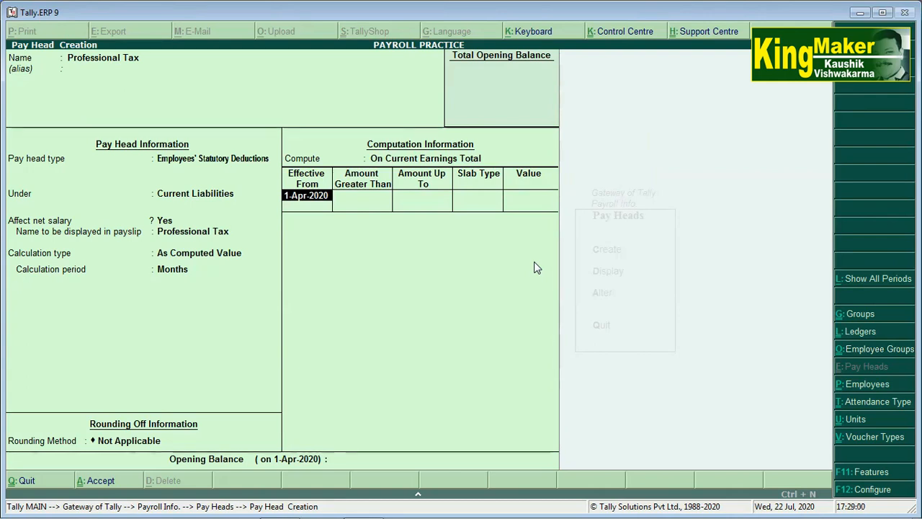
key("Return")
type("000")
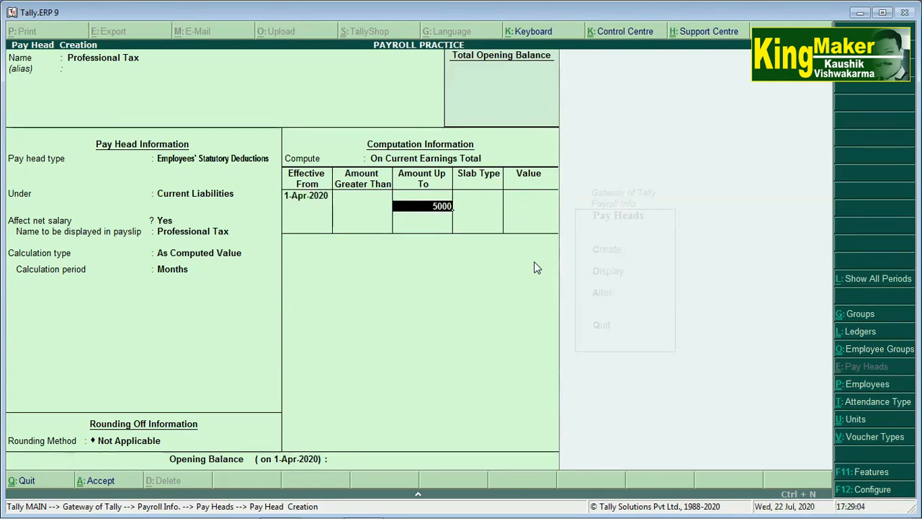
key("Return")
key("Down")
key("Return")
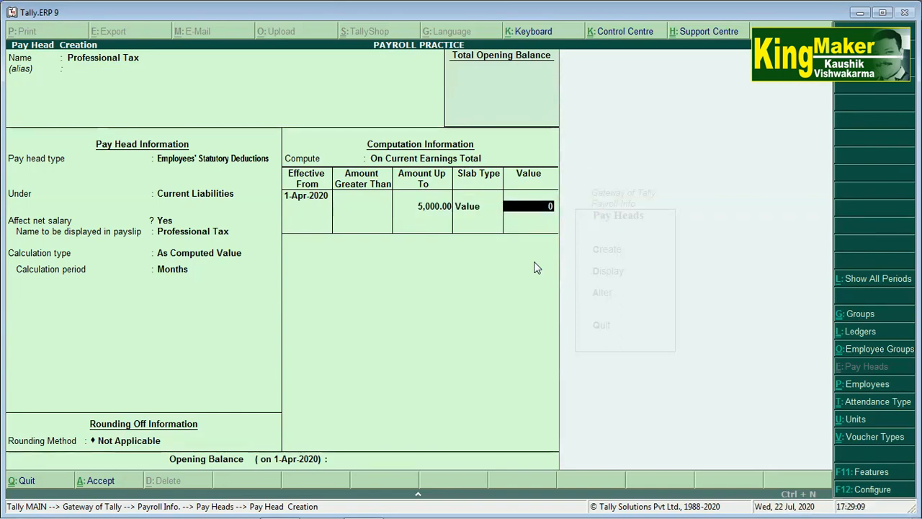
key("Return")
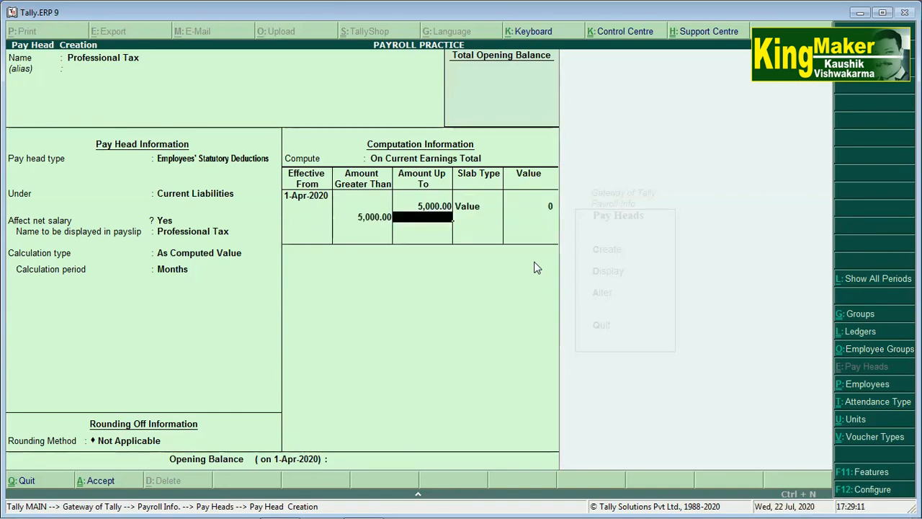
Add Value slabs of 80 up to 10,000 and 120 above, then save Professional Tax.
type("10,000")
key("Return")
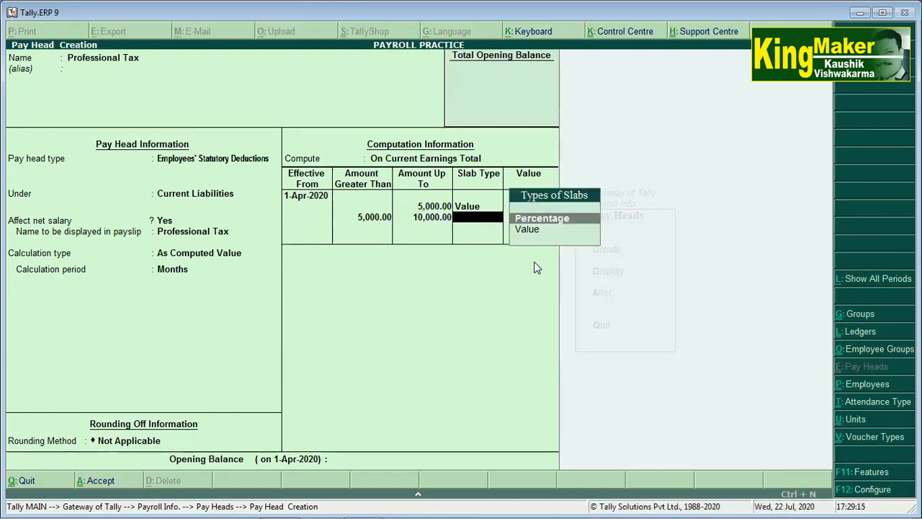
key("Down")
key("Return")
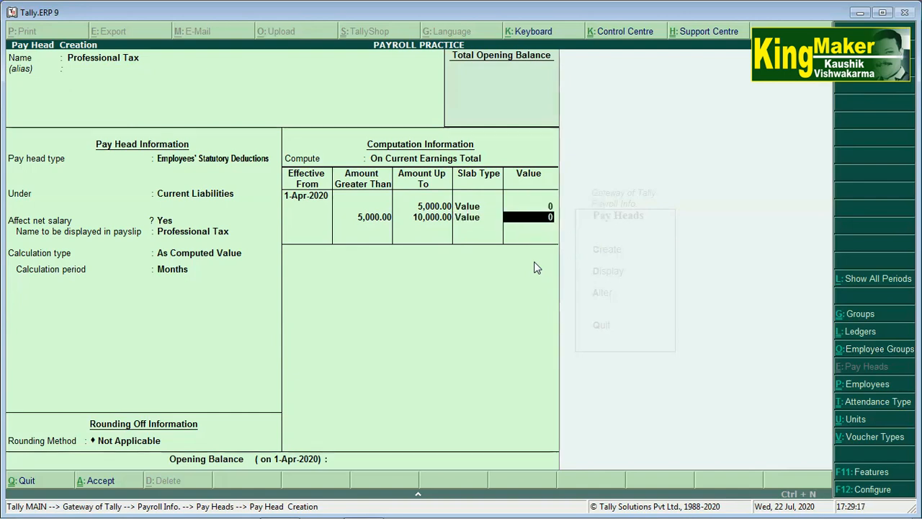
type("80")
key("Return")
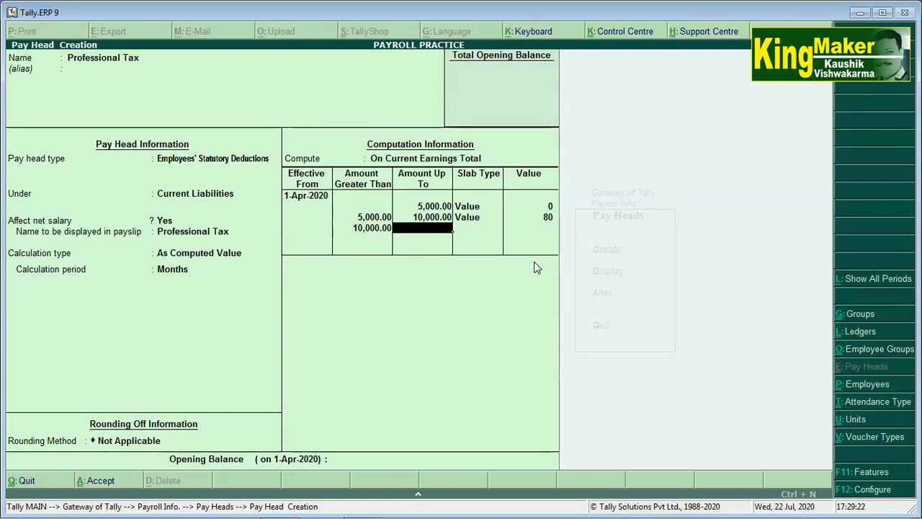
key("Return")
key("Return")
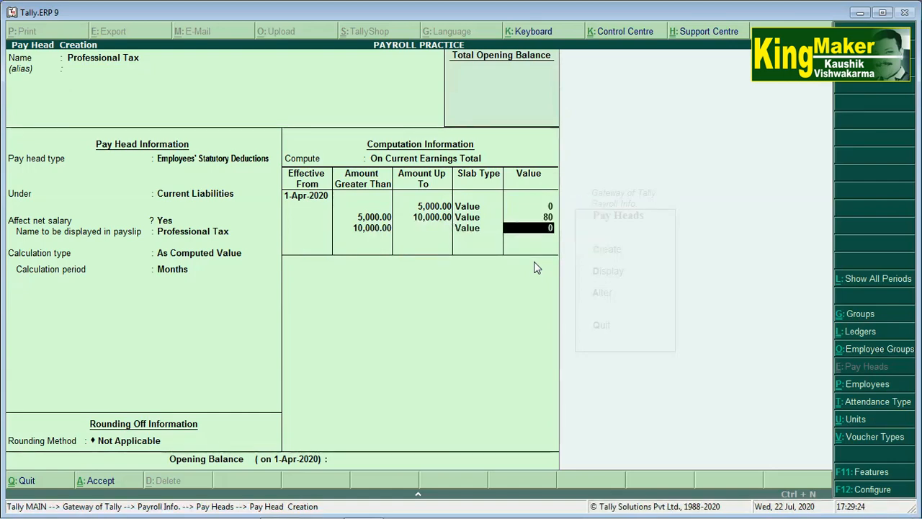
type("12")
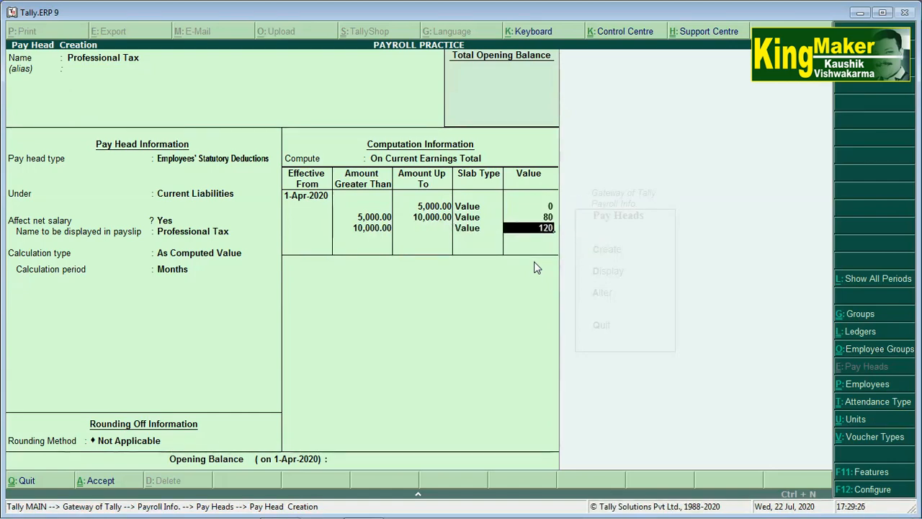
key("Return")
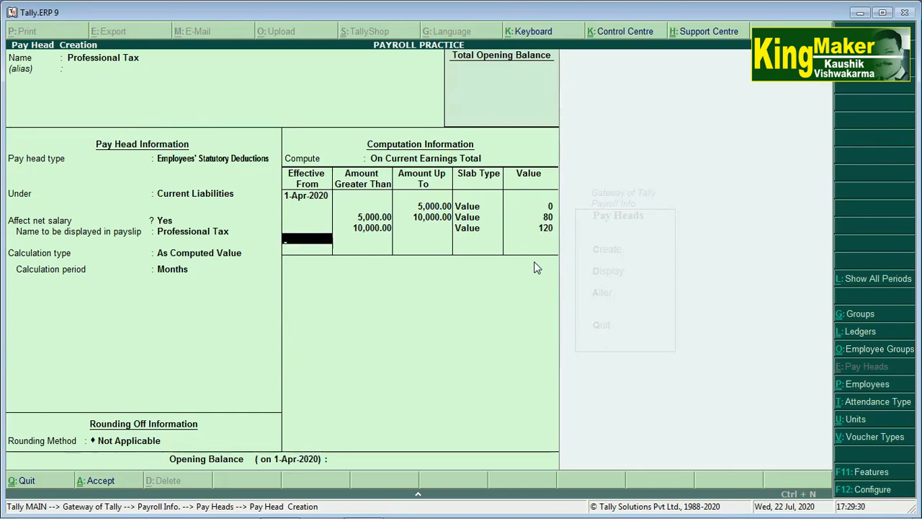
key("Return")
key("Return")
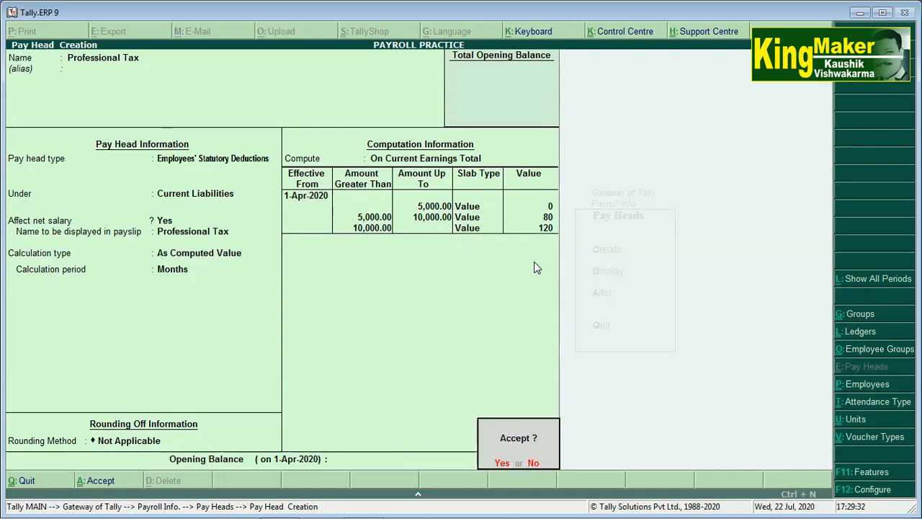
key("Return")
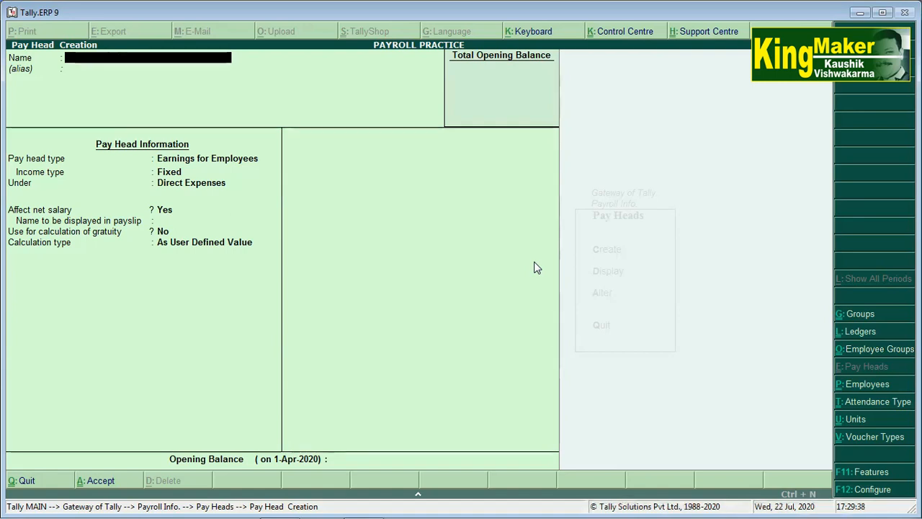
Name the new pay head Employee Provident Fund, an Employees' Statutory Deduction under Current Liabilities.
type("Em")
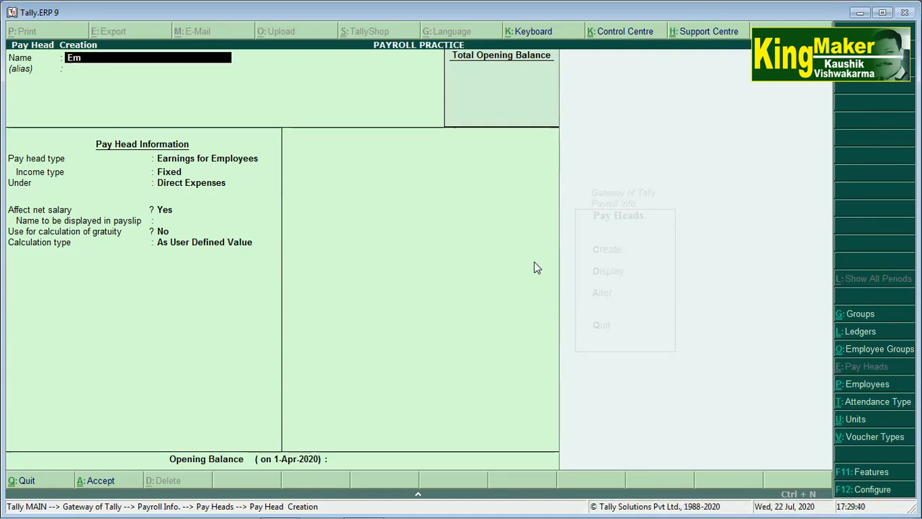
type("ployee")
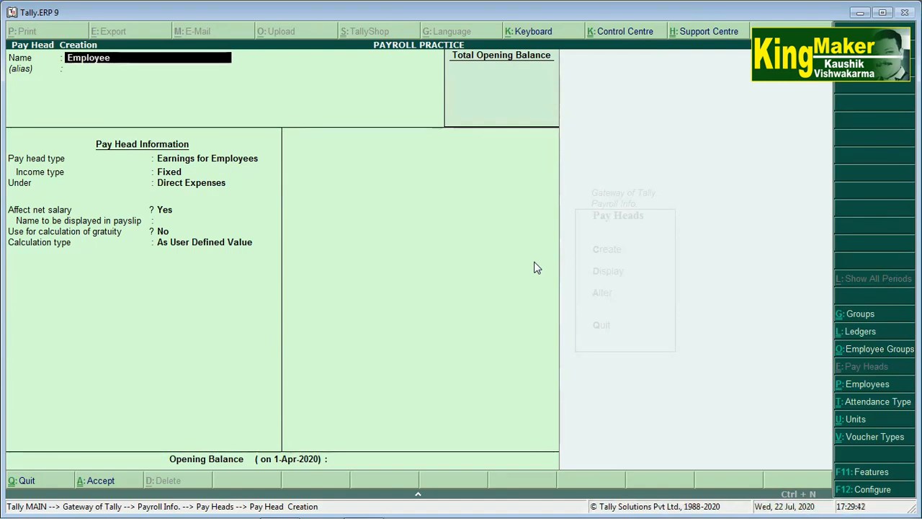
type(" P")
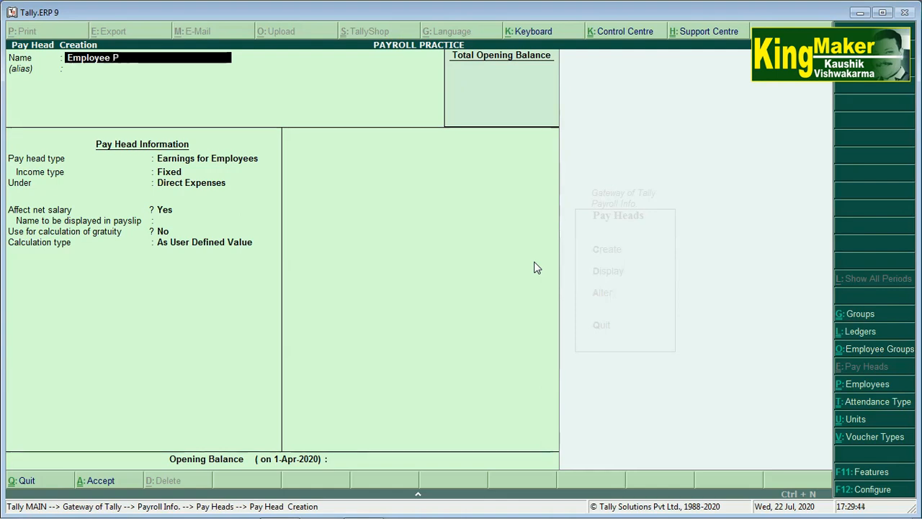
type("rovide")
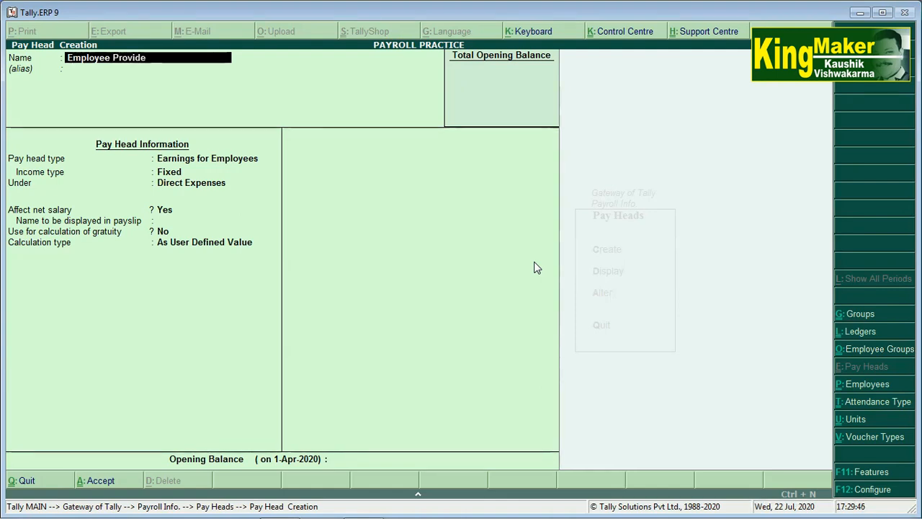
type("nt")
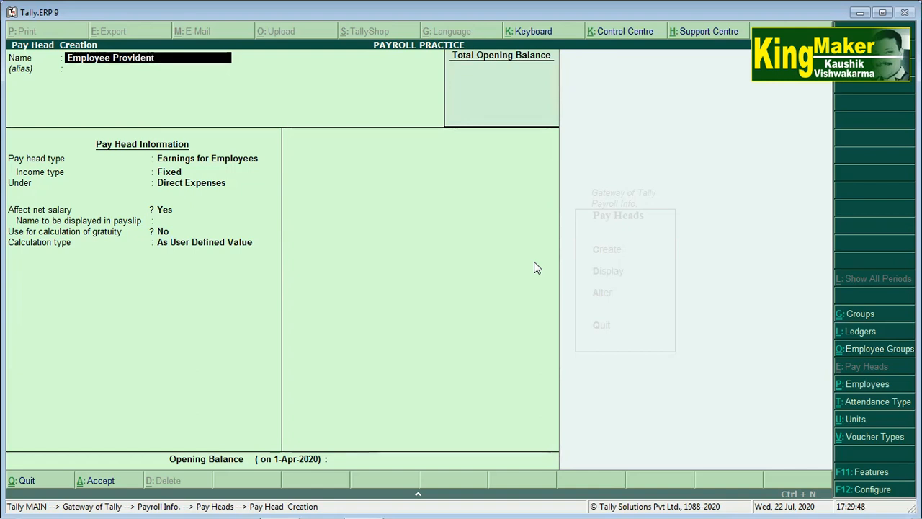
type(" Fund")
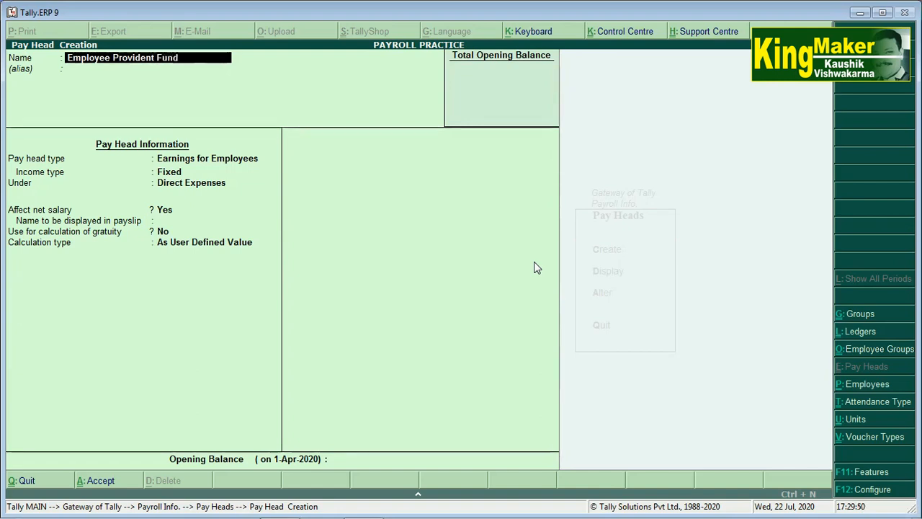
key("Return")
key("Return")
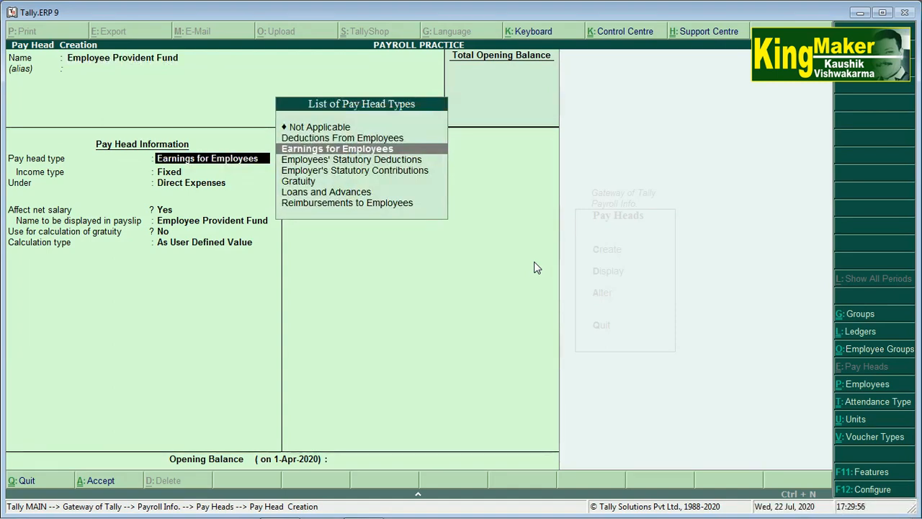
key("Down")
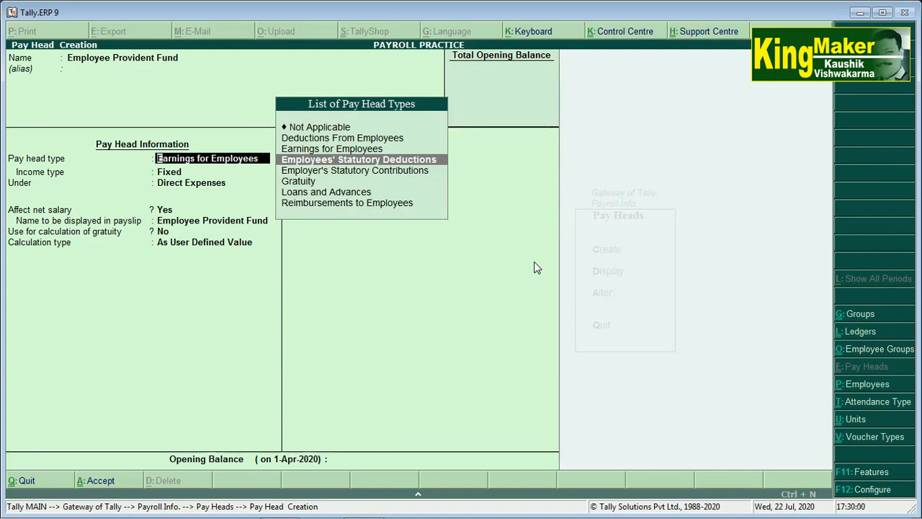
key("Return")
key("Return")
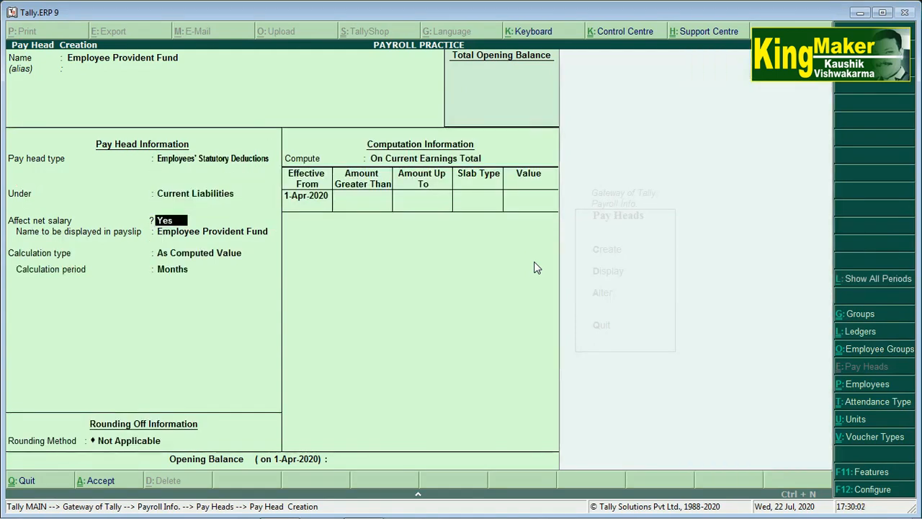
Compute Employee Provident Fund on Current Earnings Total from 1-Apr-2020, with 9% up to 10,000.
key("Return")
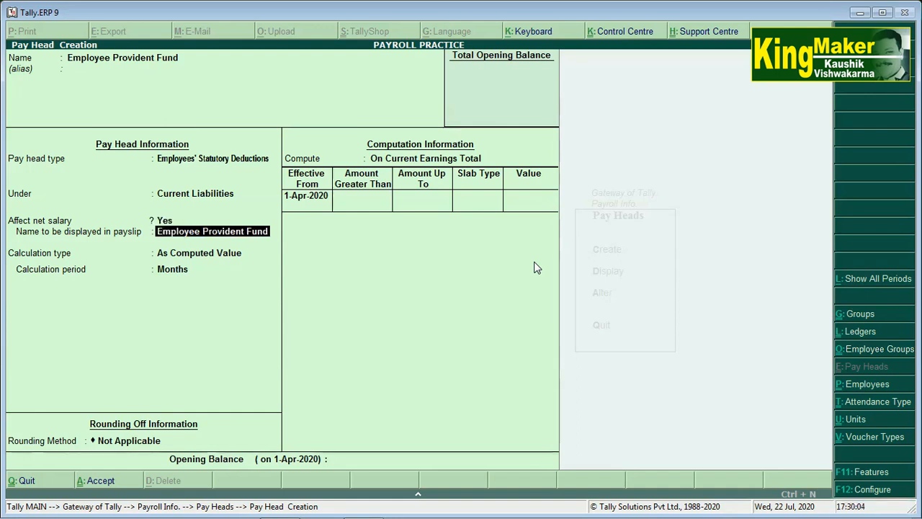
key("Return")
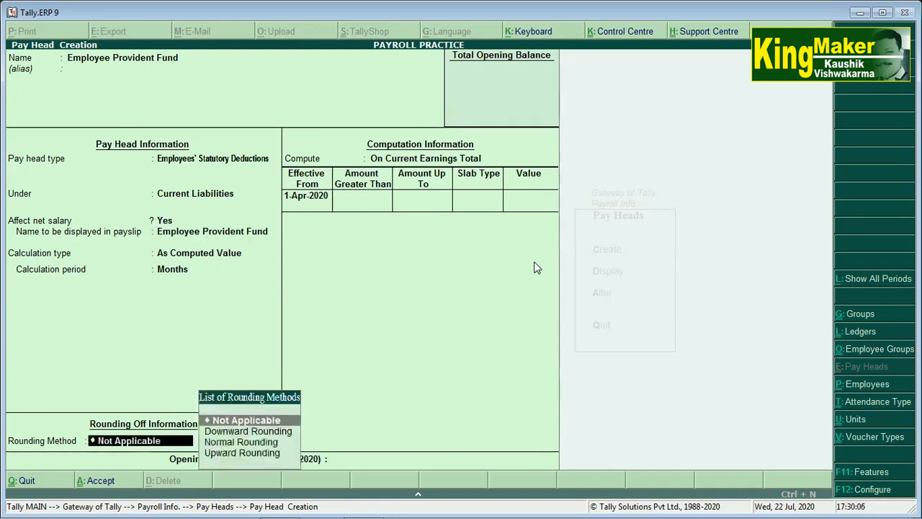
key("Return")
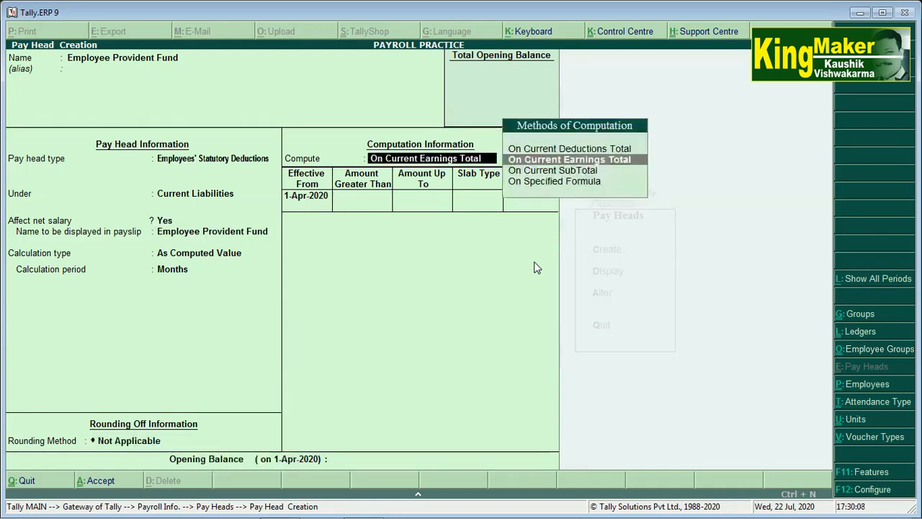
key("Return")
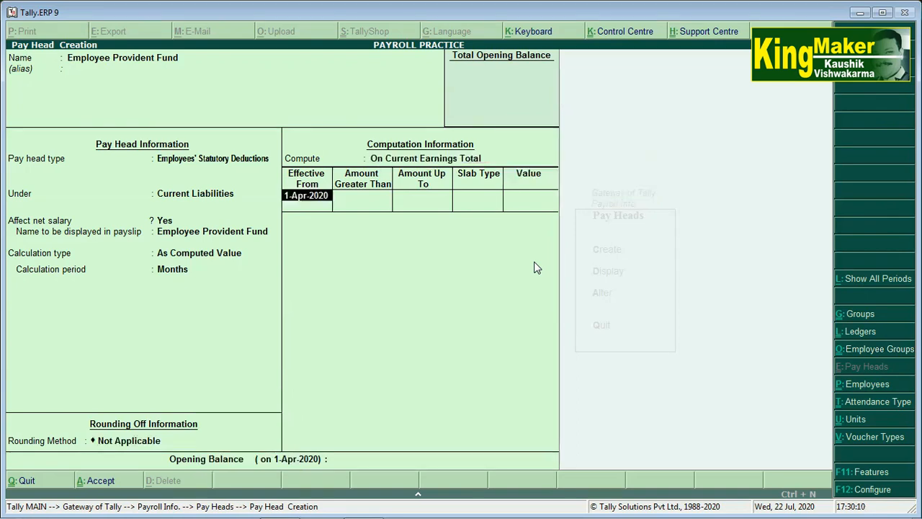
key("Return")
type("10000")
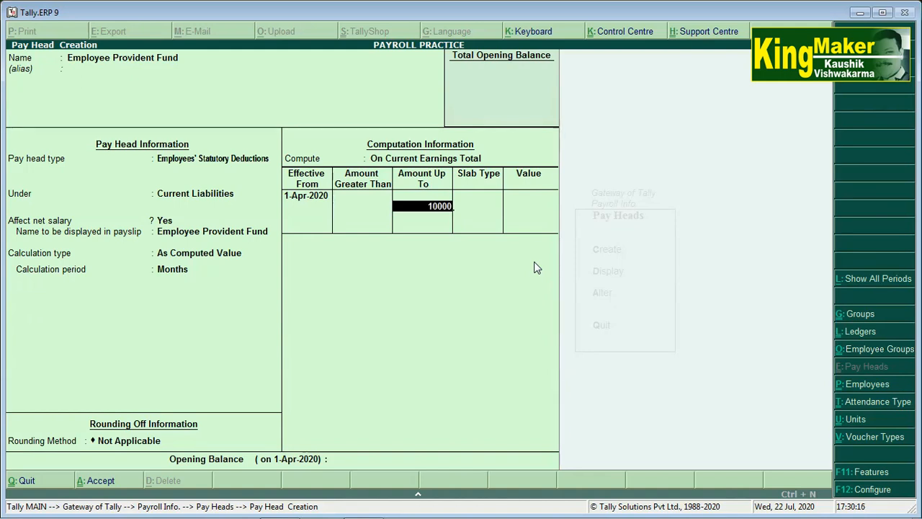
key("Return")
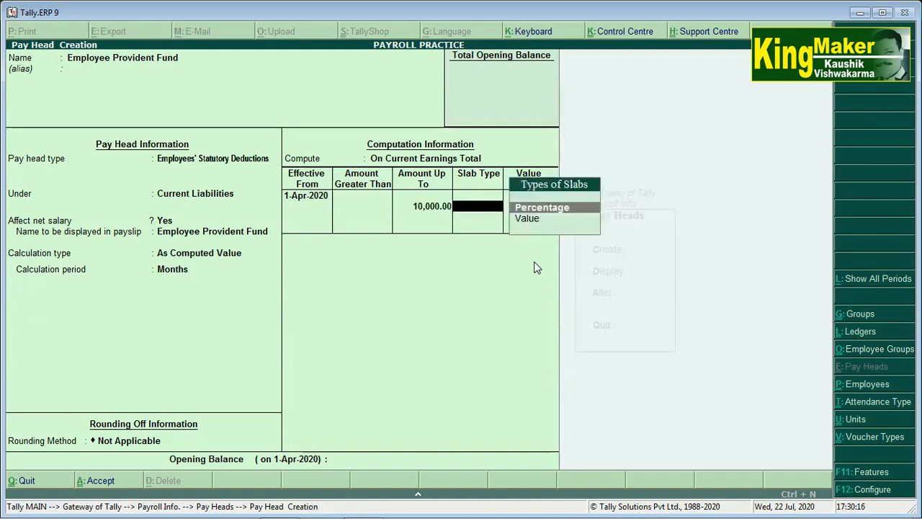
key("Return")
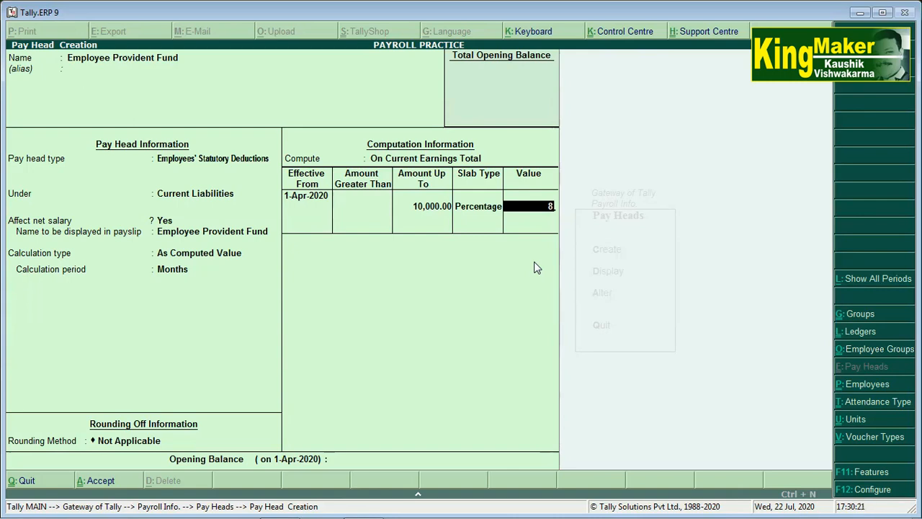
key("BackSpace")
key("Return")
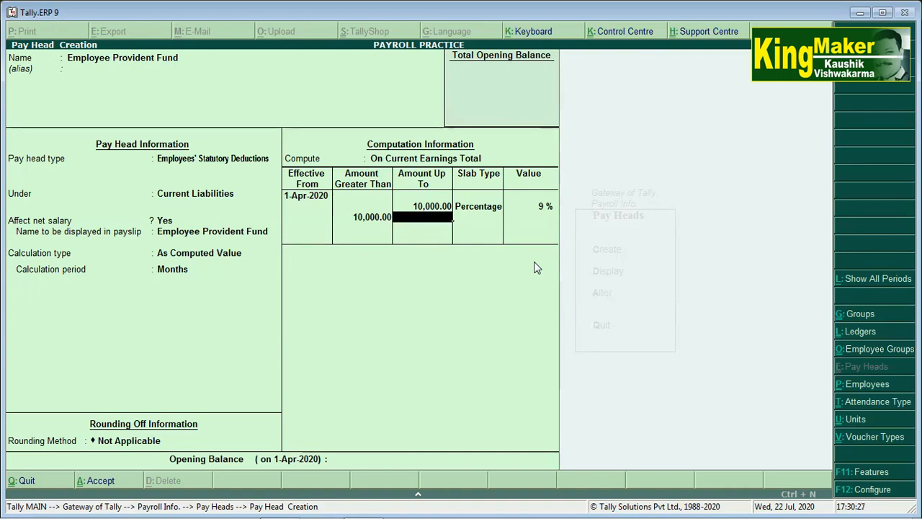
Add an open-ended 12% slab above 10,000 and finish the form without an opening balance.
key("Return")
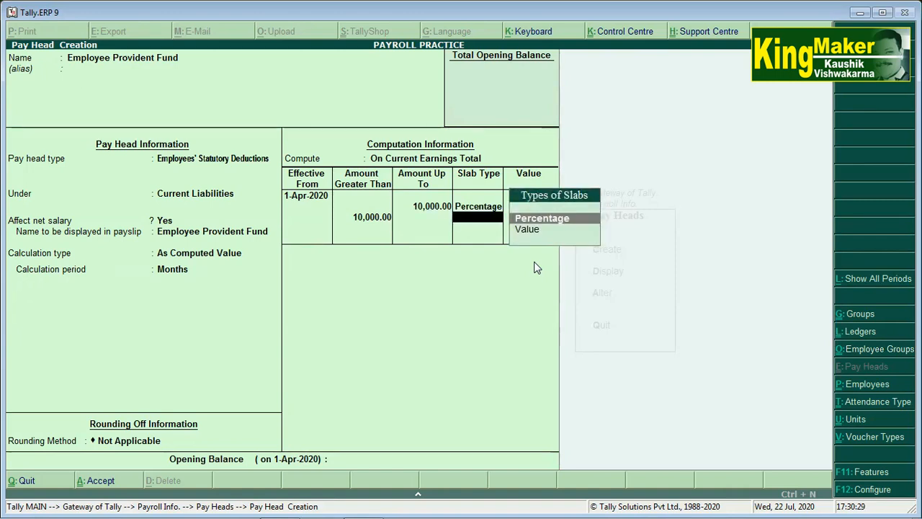
key("Return")
type("12")
key("Return")
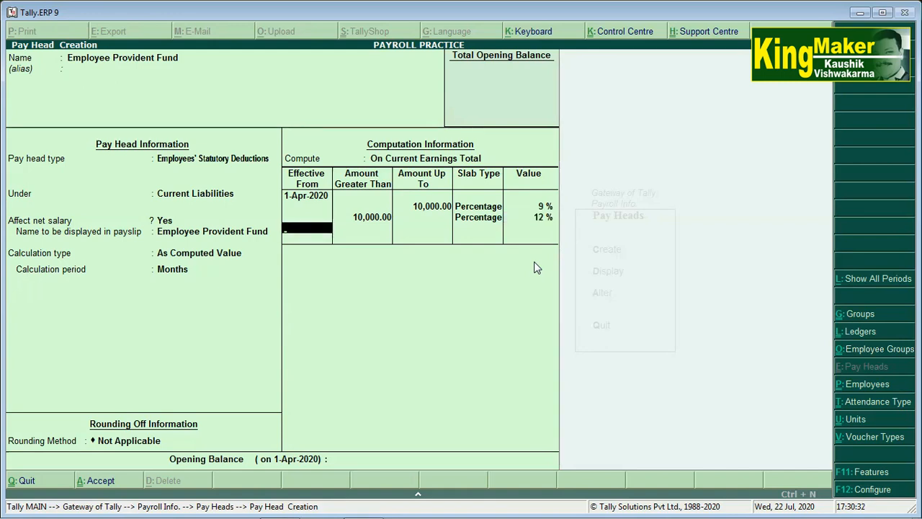
key("Return")
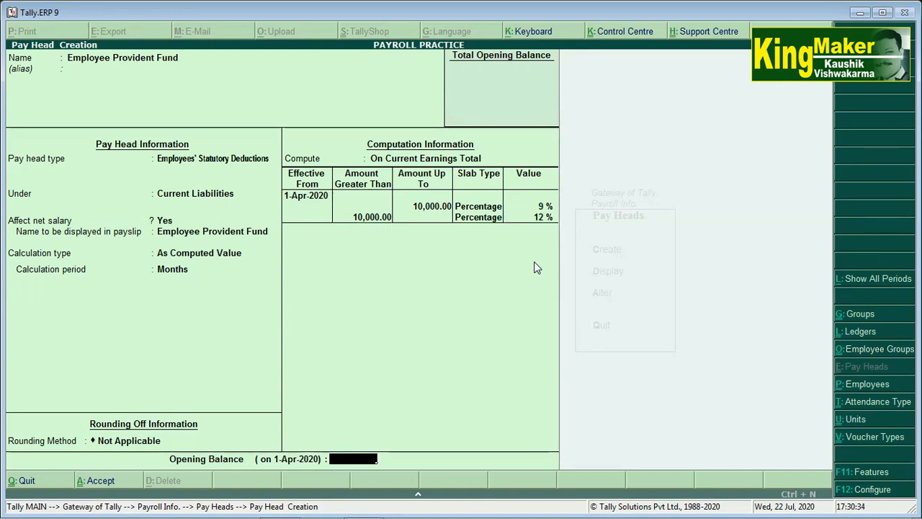
key("Return")
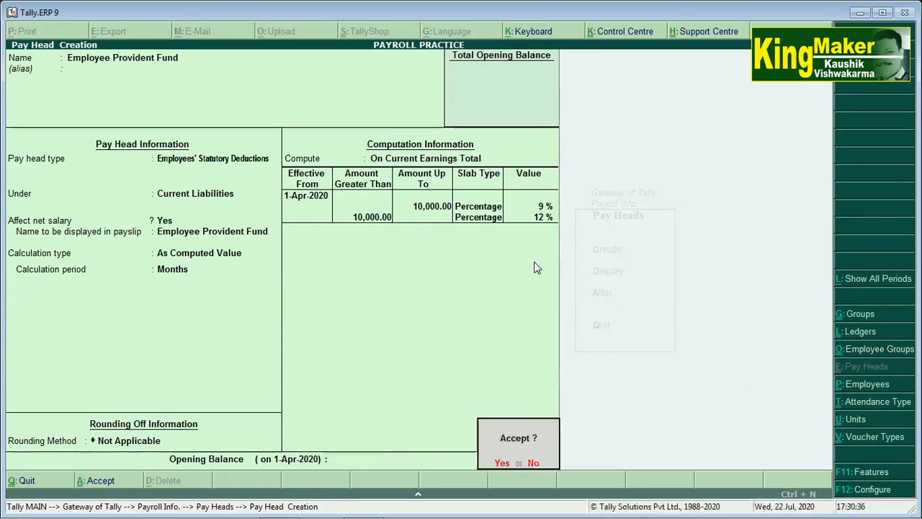
Save the Employee Provident Fund pay head and quit Pay Head Creation.
key("Return")
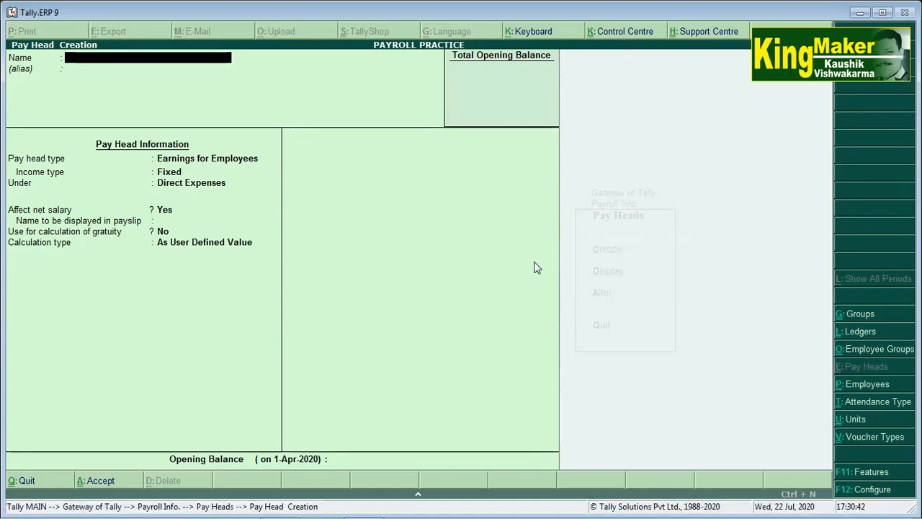
key("Escape")
key("Return")
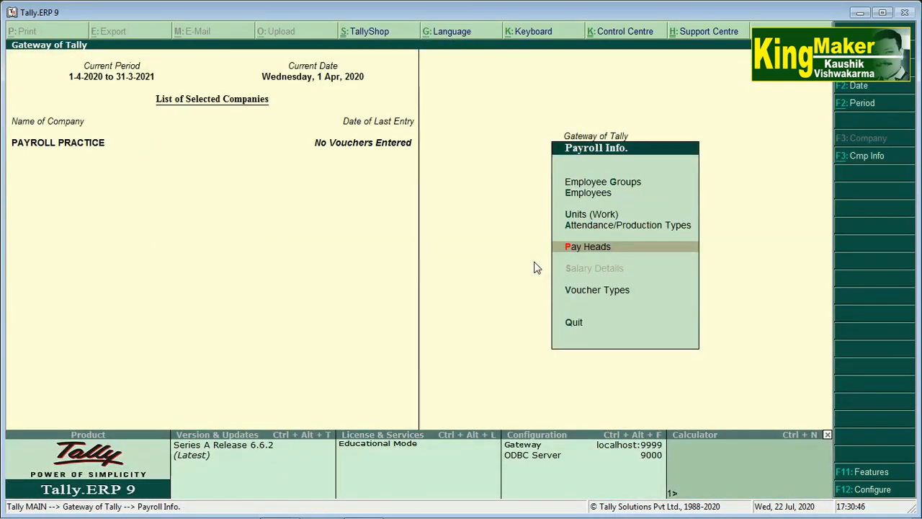
Create the Account Department employee group under Primary and choose to define its salary details.
key("Up")
key("Up")
key("Up")
key("Up")
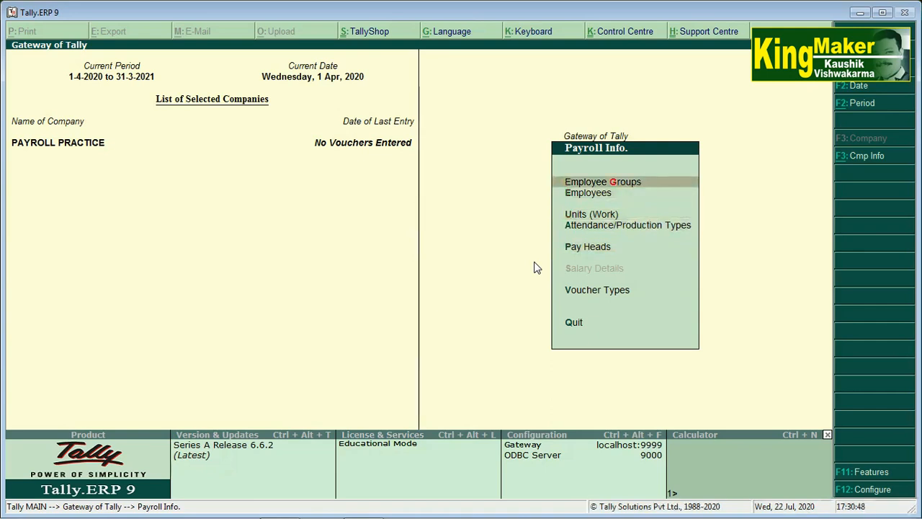
key("Return")
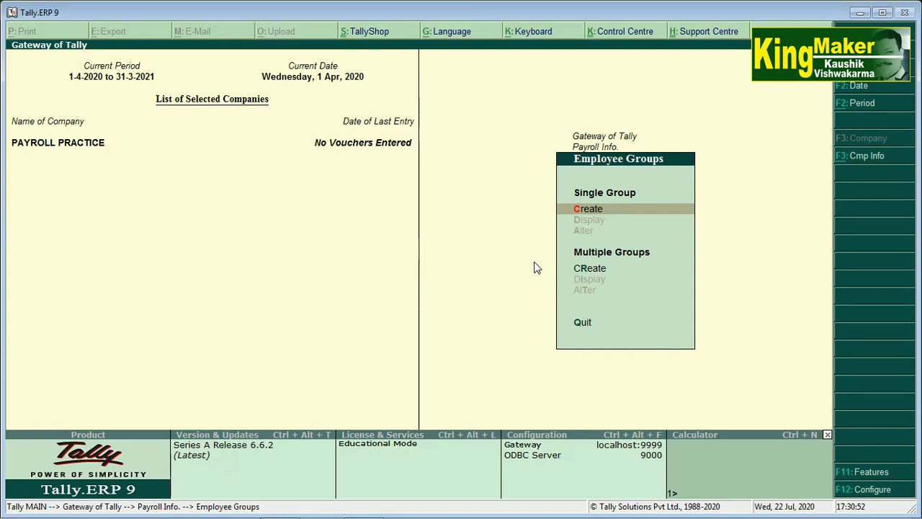
key("Return")
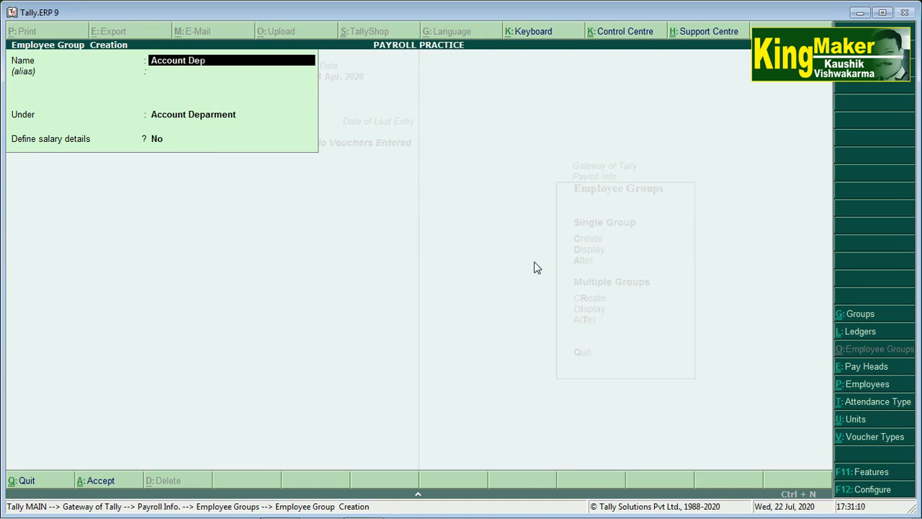
key("Return")
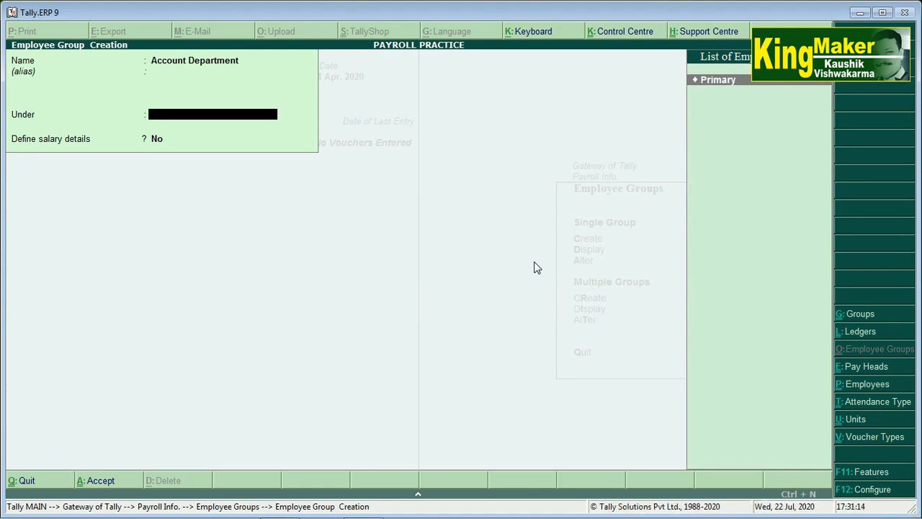
key("Return")
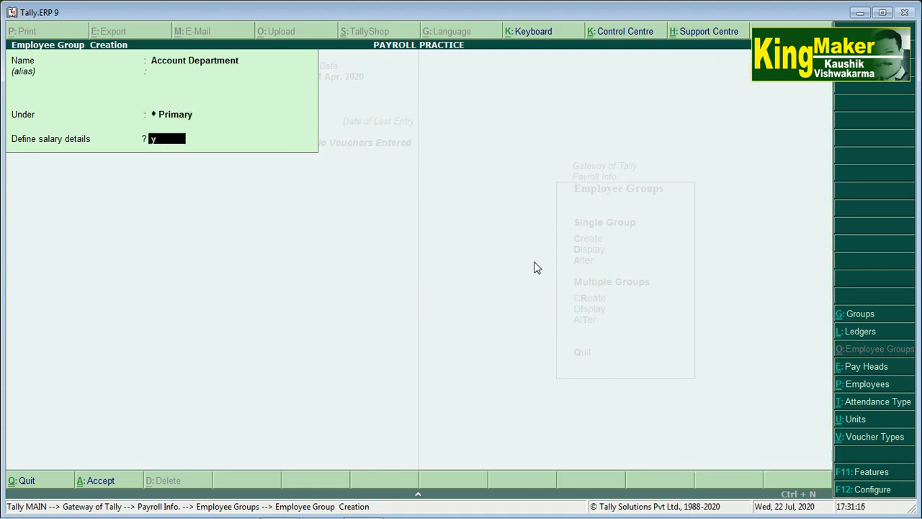
key("Return")
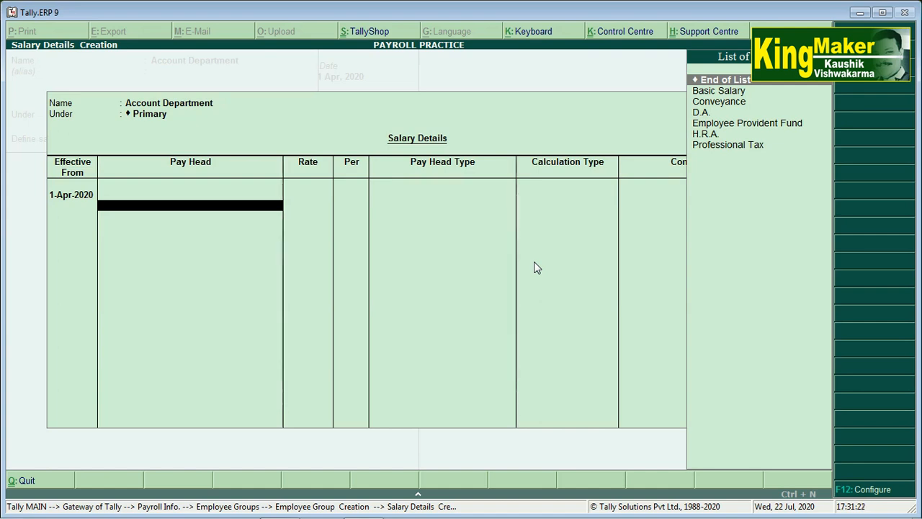
Add Basic Salary at 8,000 monthly and Conveyance at 200 daily.
key("Down")
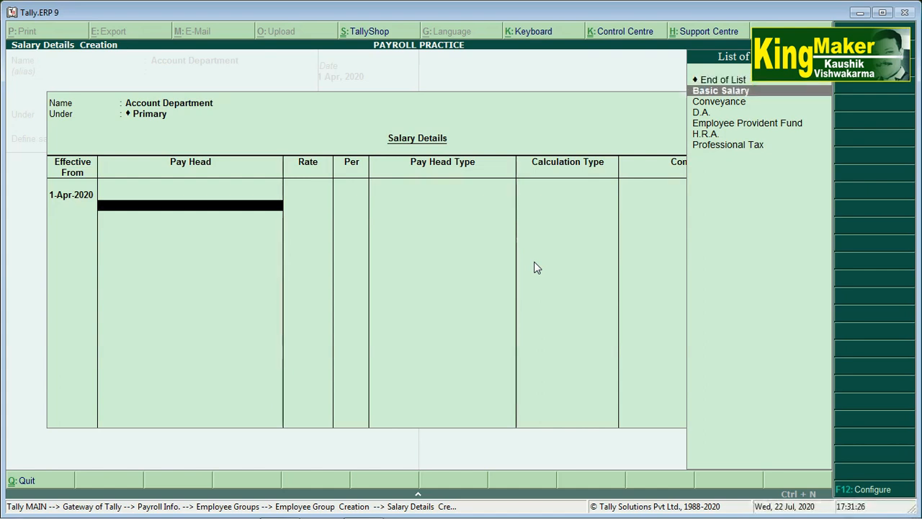
key("Return")
type("8,000")
key("Return")
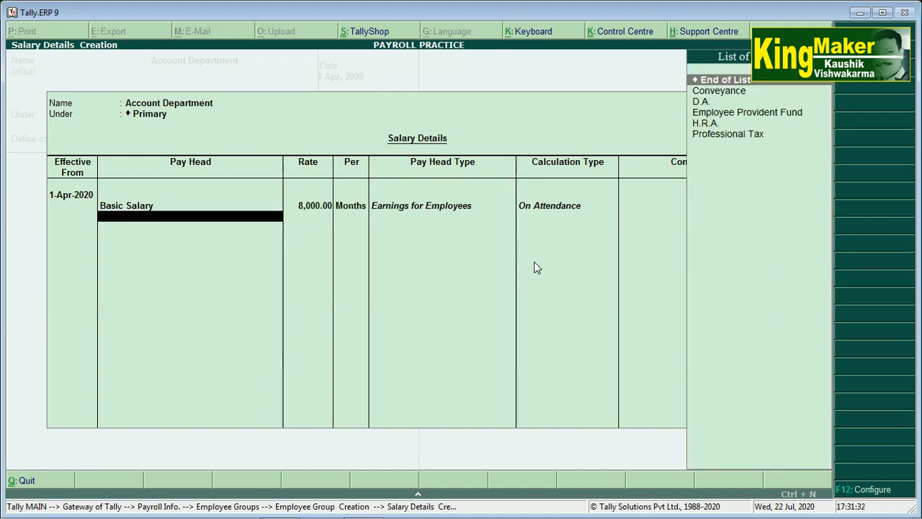
key("Down")
key("Return")
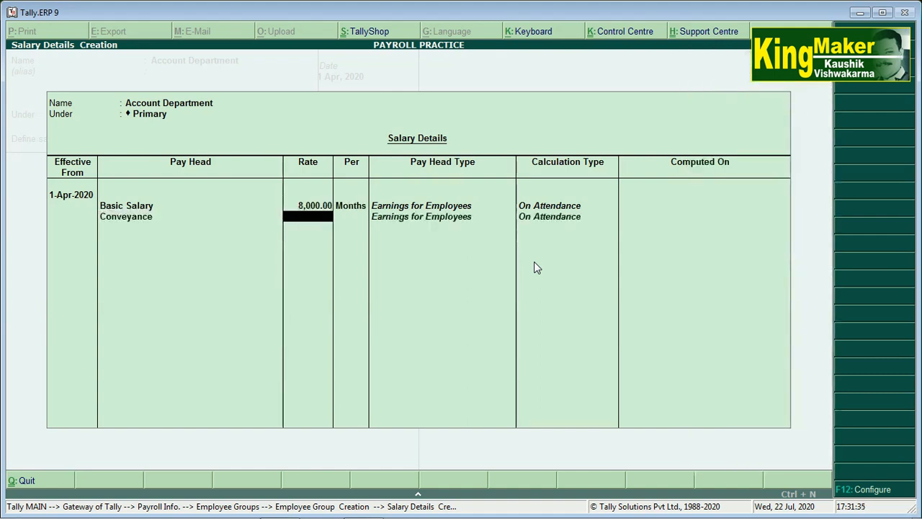
type("200")
key("Return")
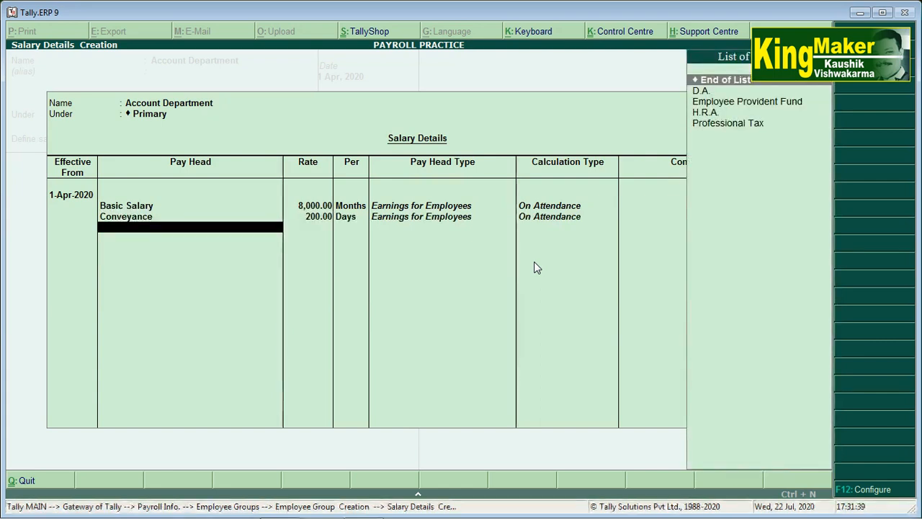
Add D.A., H.R.A., Employee Provident Fund and Professional Tax, then close the salary details.
key("Down")
key("Return")
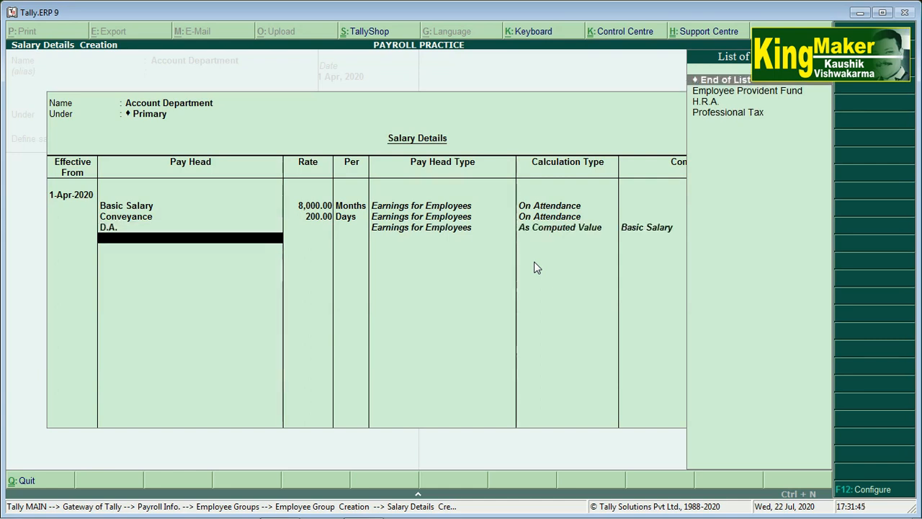
key("Down")
key("Down")
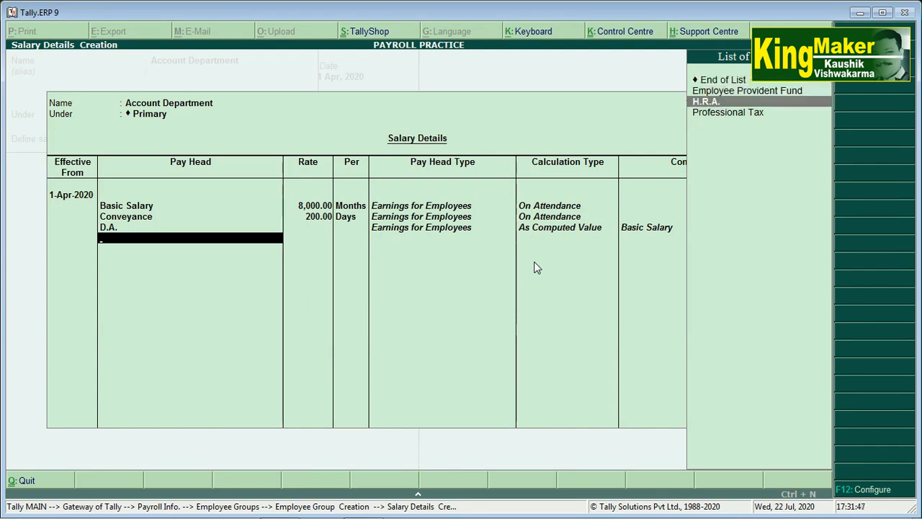
key("Return")
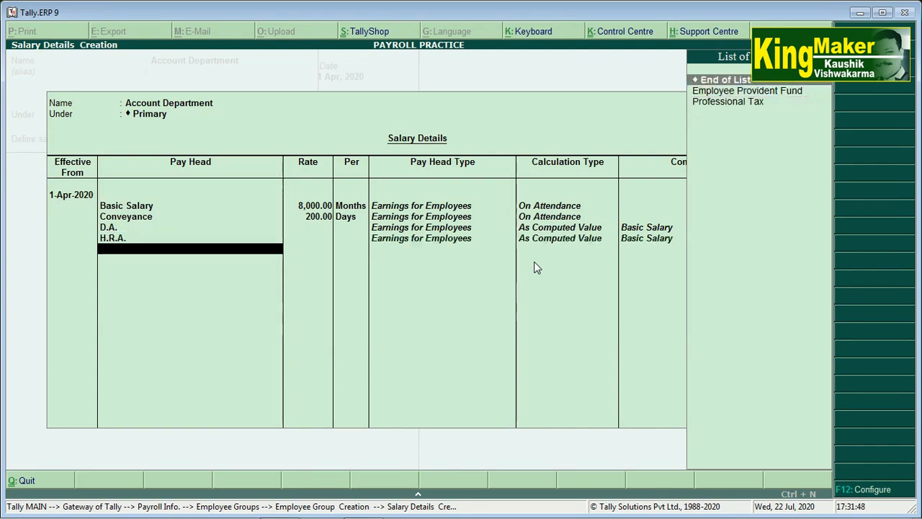
key("Down")
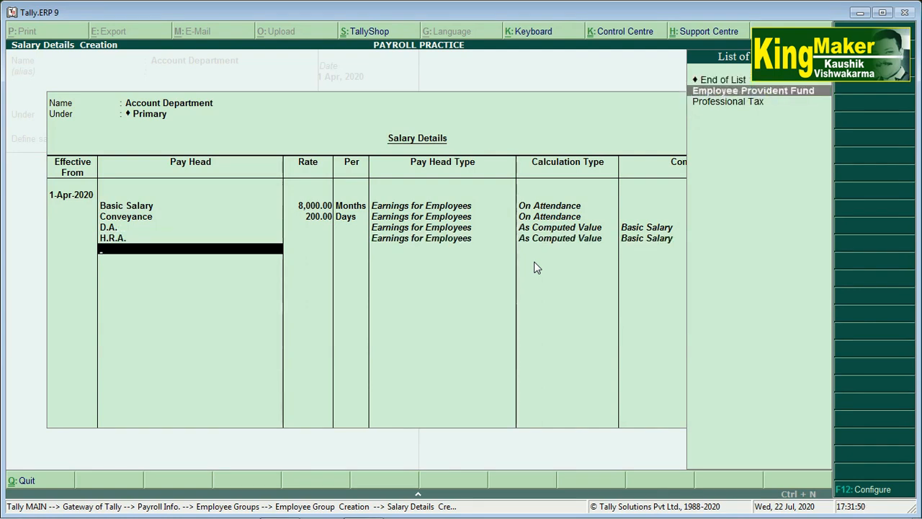
key("Return")
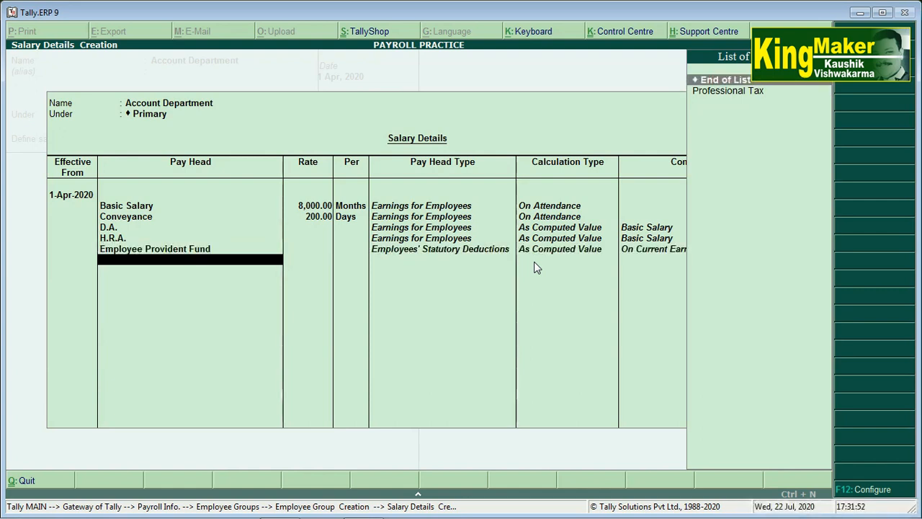
key("Down")
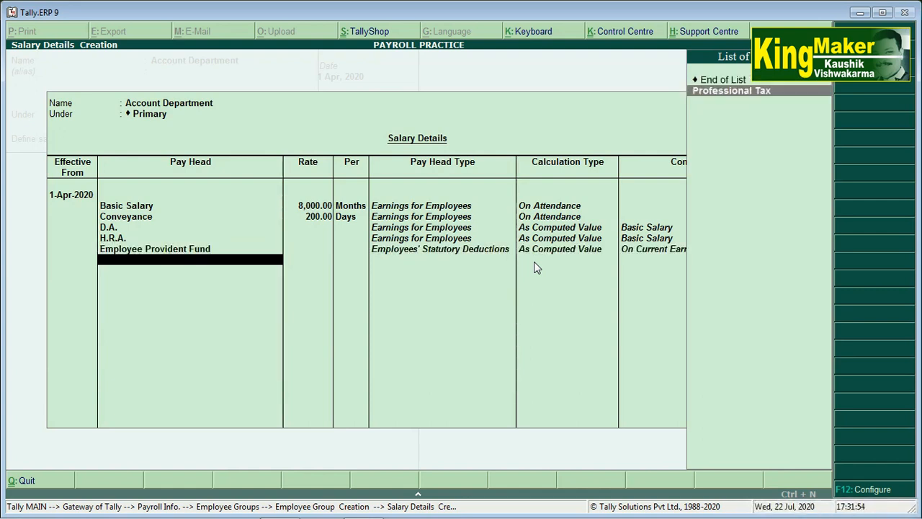
key("Return")
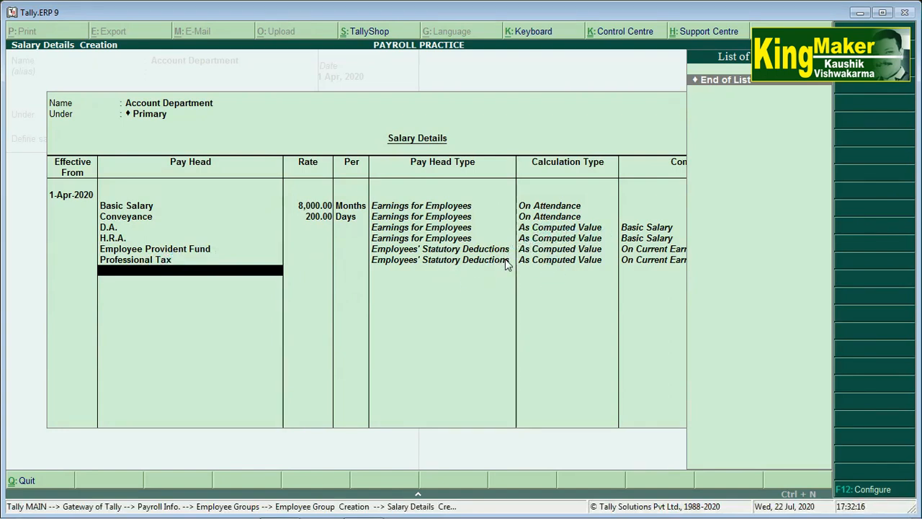
key("Return")
key("Return")
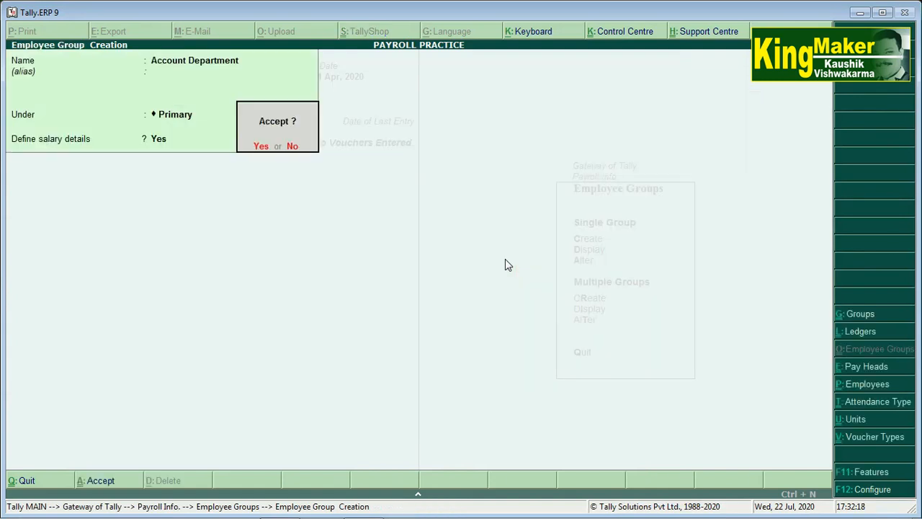
key("Return")
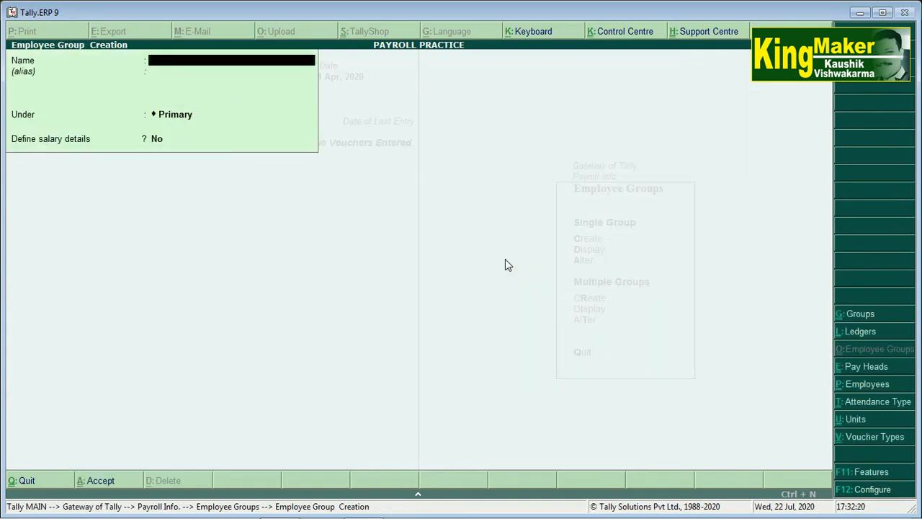
Create Sales Department under Primary, copying salary details from an existing employee group.
type("Sales Department")
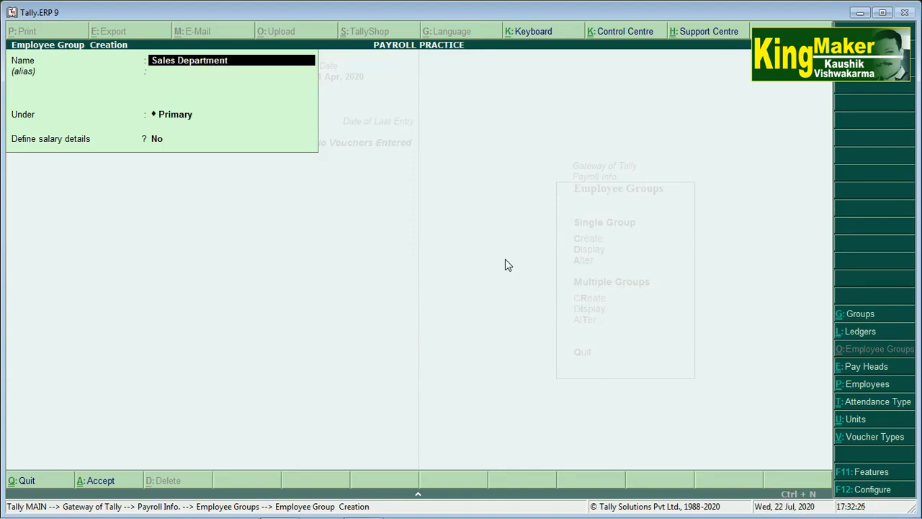
key("Return")
key("Return")
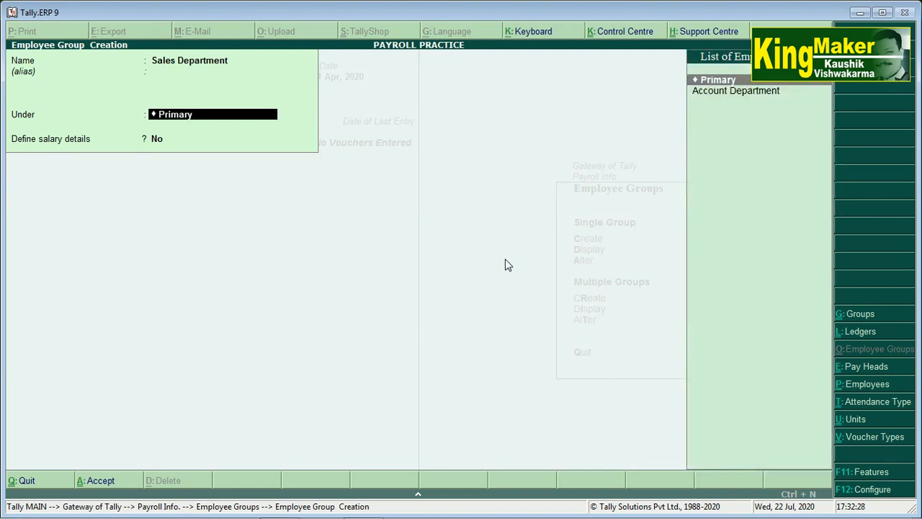
key("Return")
type("y")
key("Return")
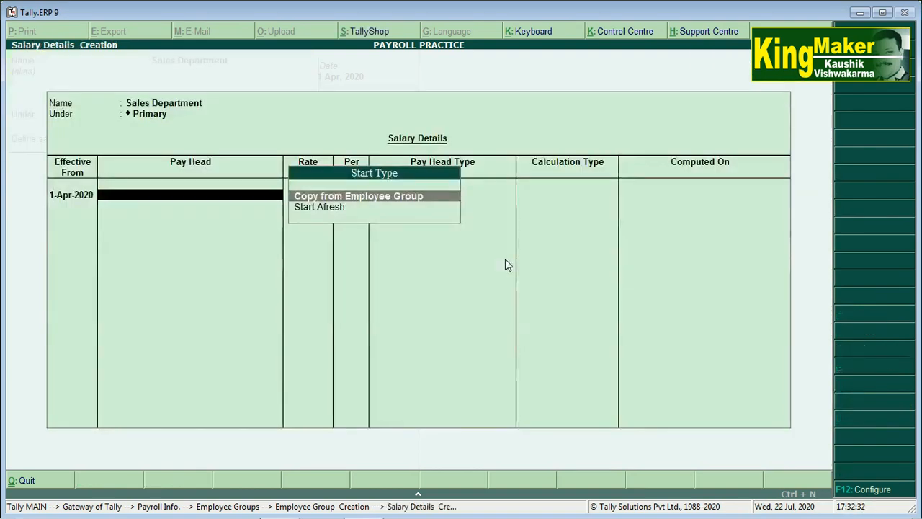
key("Down")
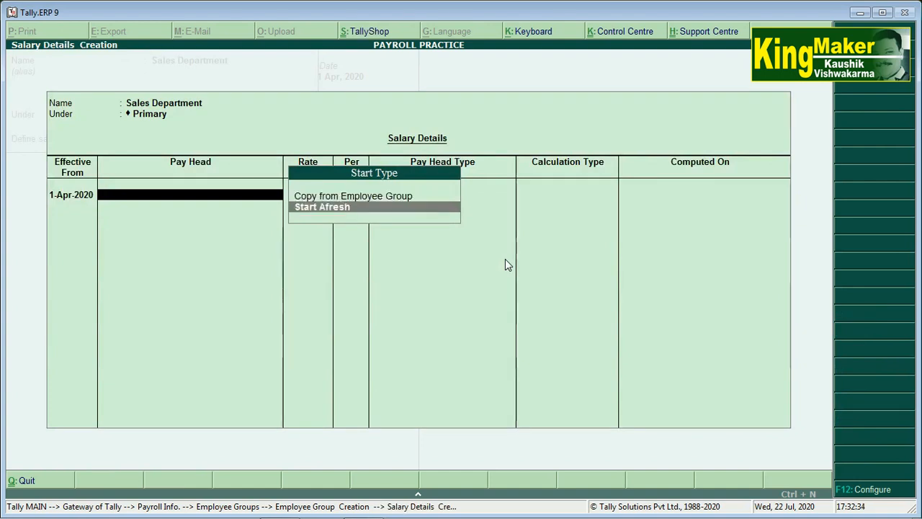
key("Up")
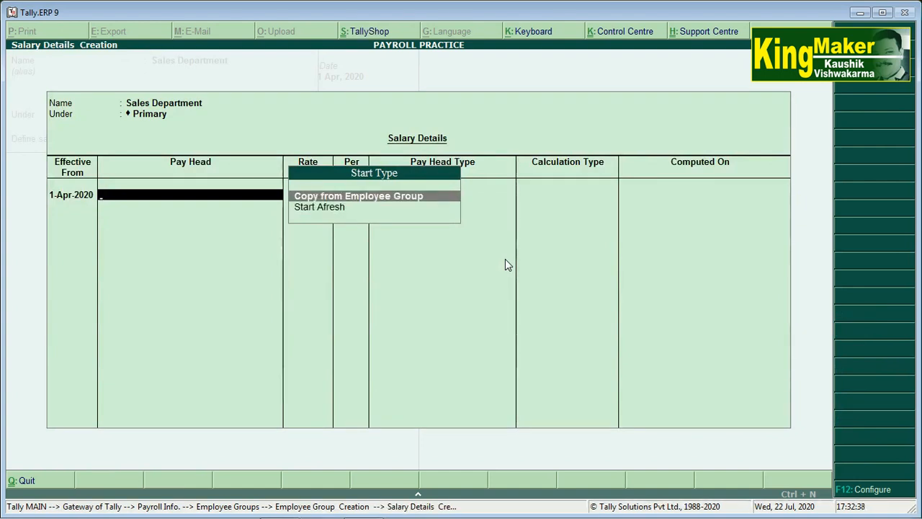
key("Return")
key("Return")
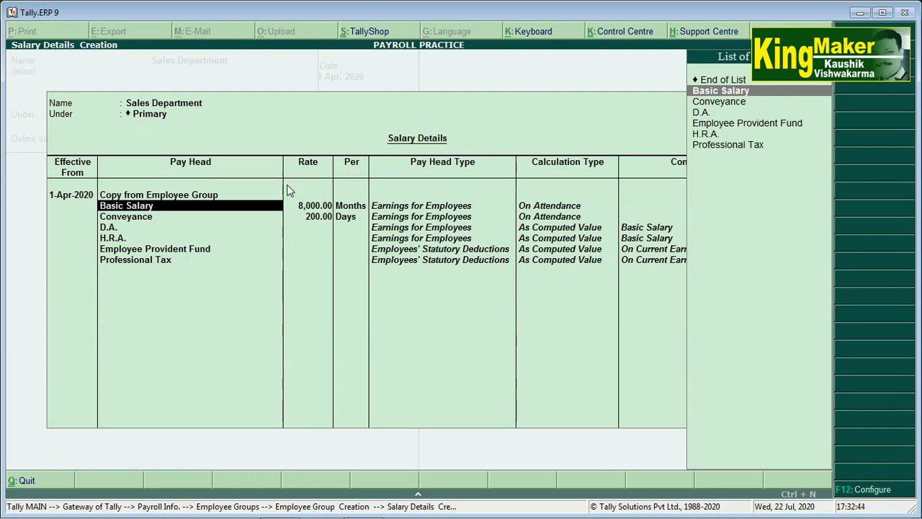
Set Basic Salary to 15,000 and Conveyance to 500, then save the group.
key("Return")
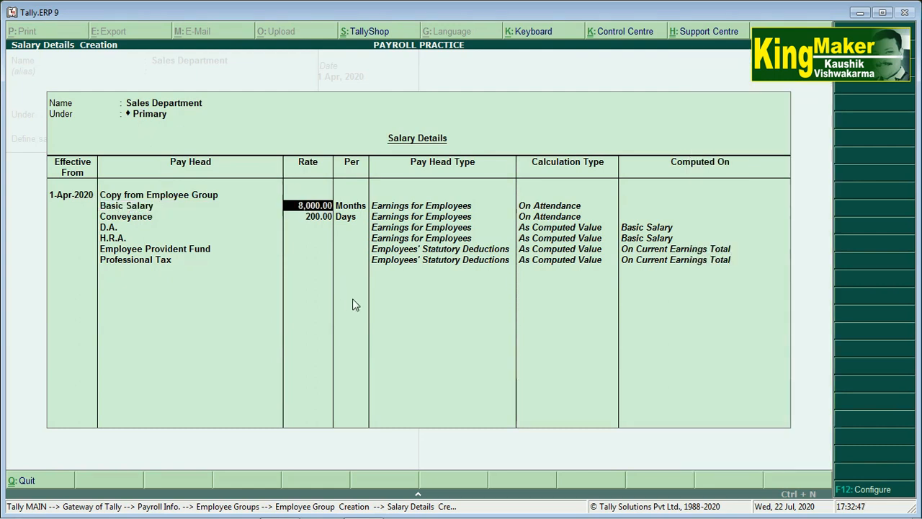
type("15,000")
key("Return")
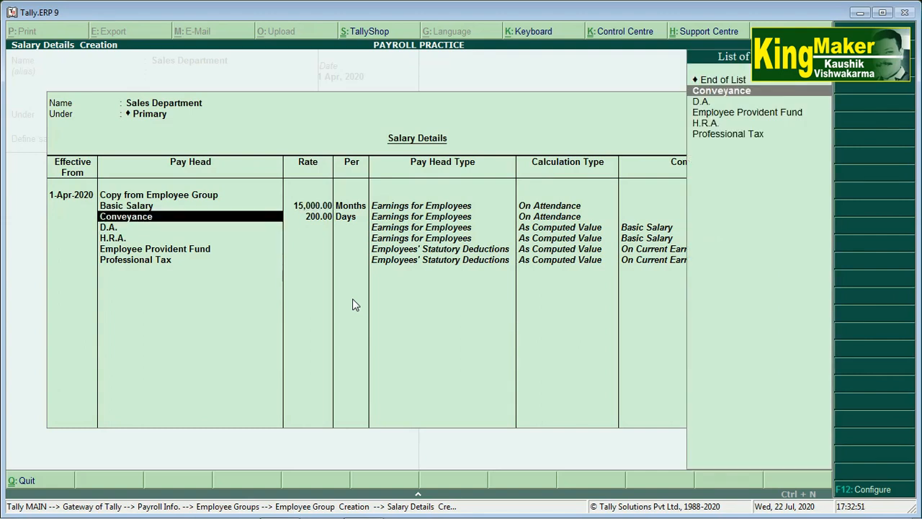
key("Return")
type("500")
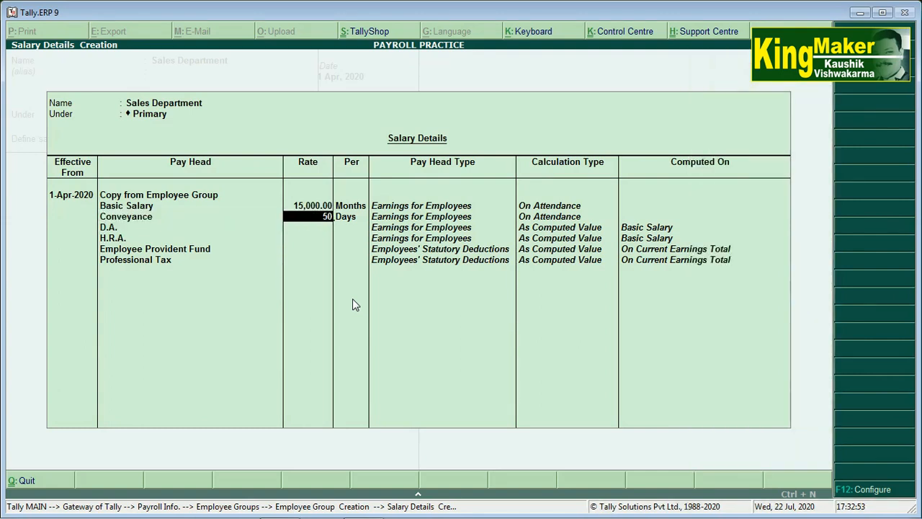
key("Return")
key("Return")
key("Return")
key("Return")
key("Return")
key("Return")
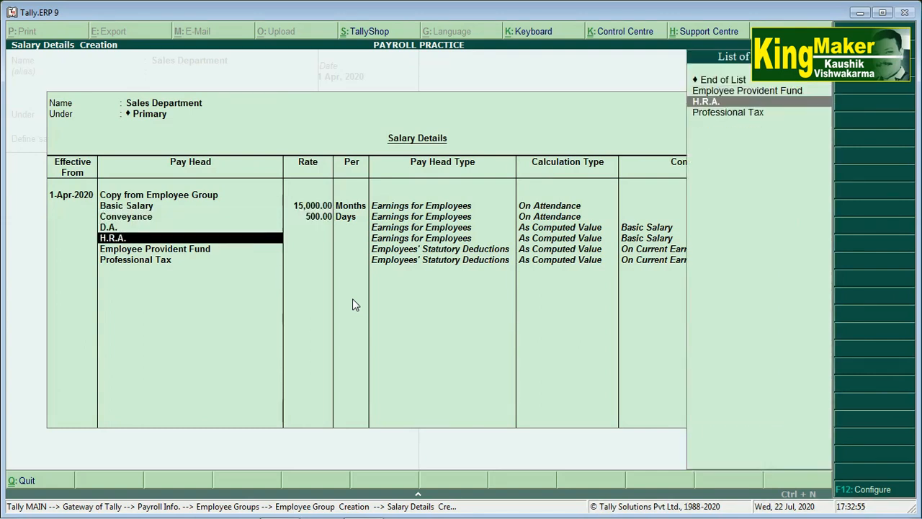
key("Return")
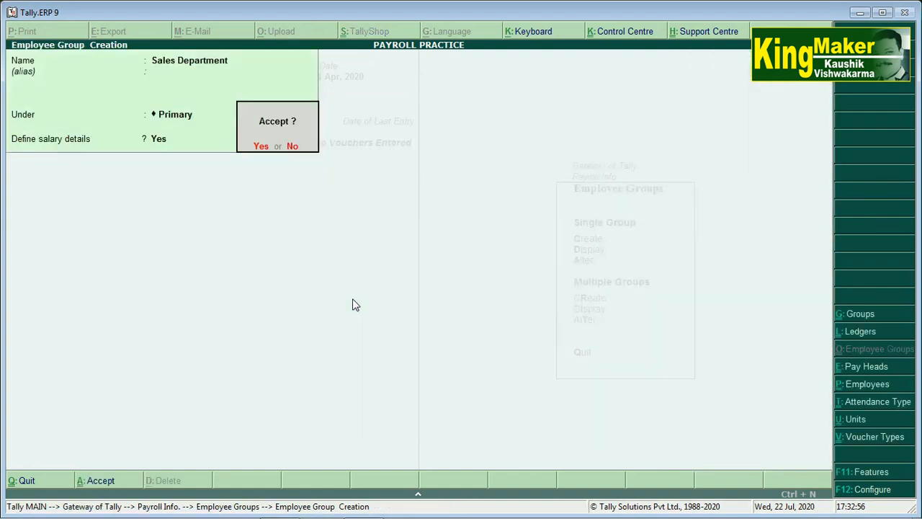
key("Return")
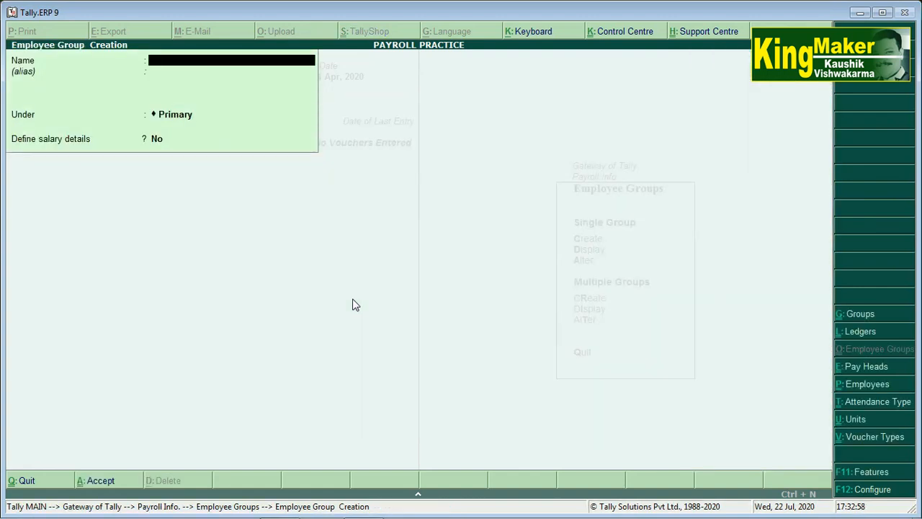
Name the new group Purchase Department under Primary and enable Define salary details.
type("Purchase")
key("BackSpace")
type("A/c")
key("BackSpace")
key("BackSpace")
key("BackSpace")
type("a/")
key("BackSpace")
type("Depart")
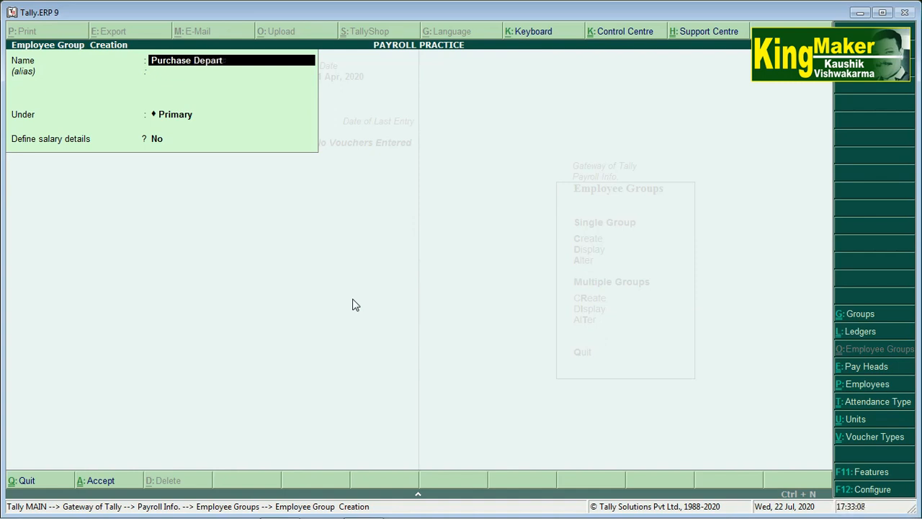
type("ement")
key("Return")
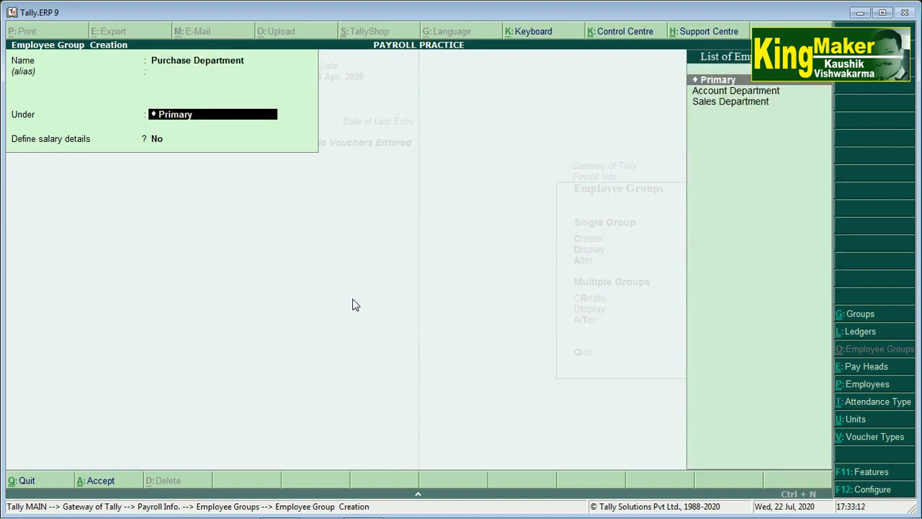
key("Return")
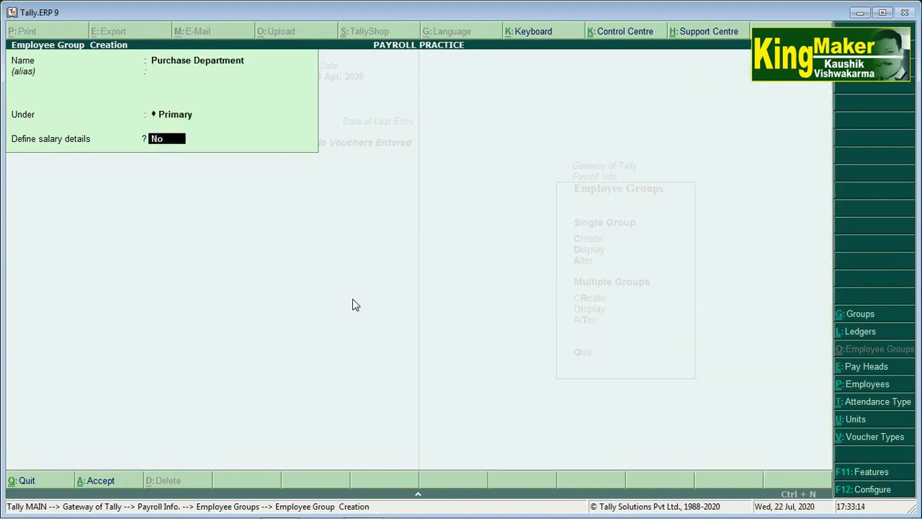
type("y")
key("Return")
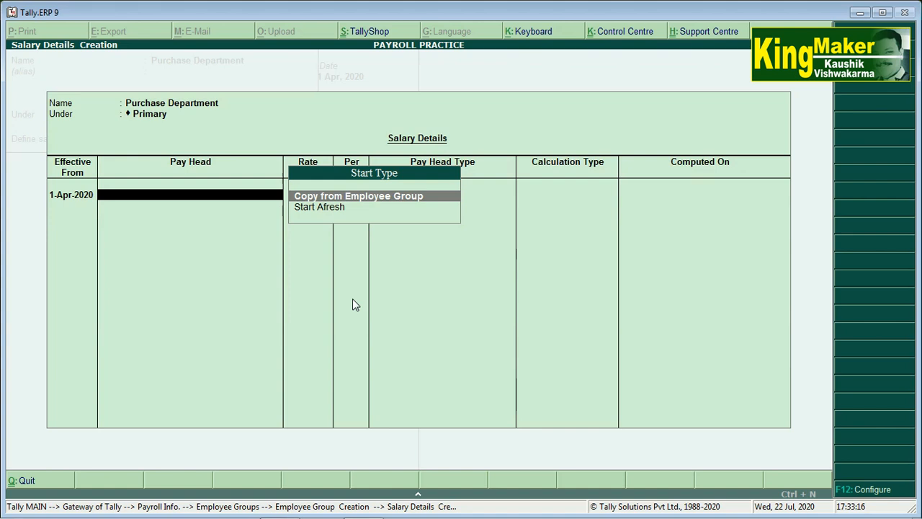
Copy salary details from Account Department, raise Basic Salary to 10000, and accept.
key("Return")
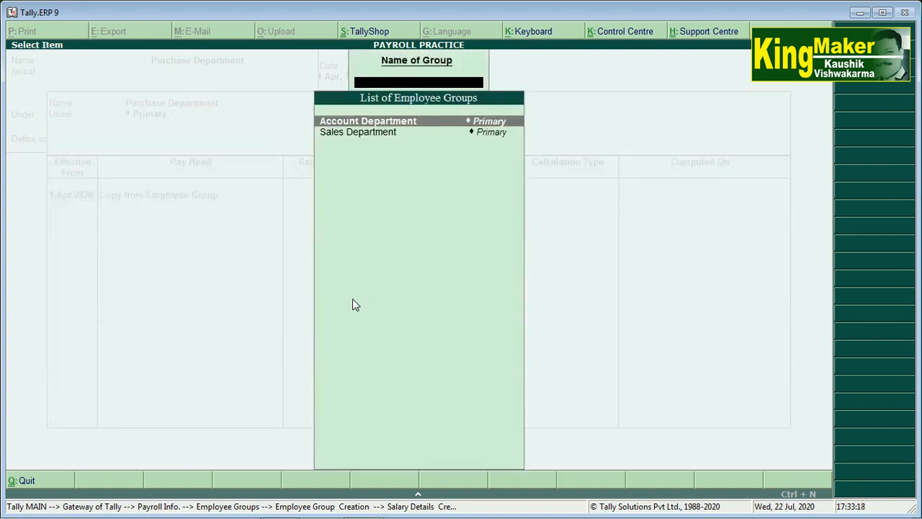
key("Return")
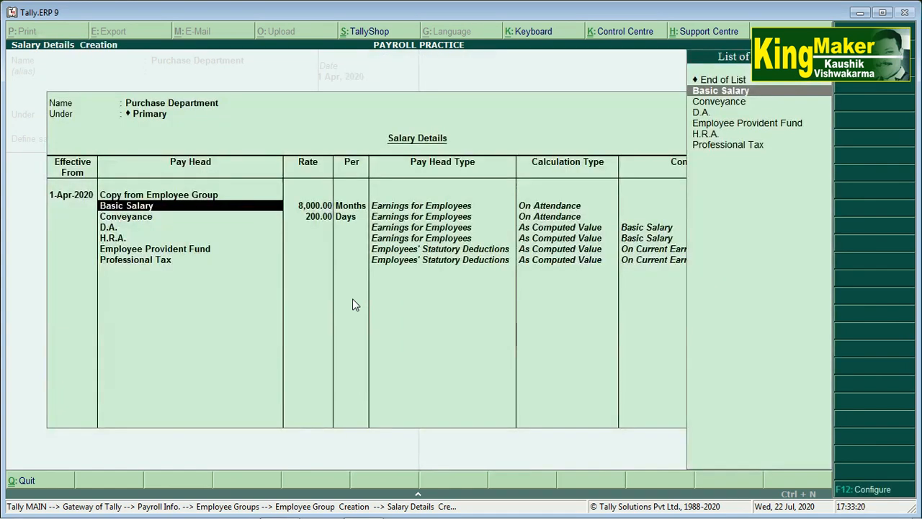
key("Return")
type("10000")
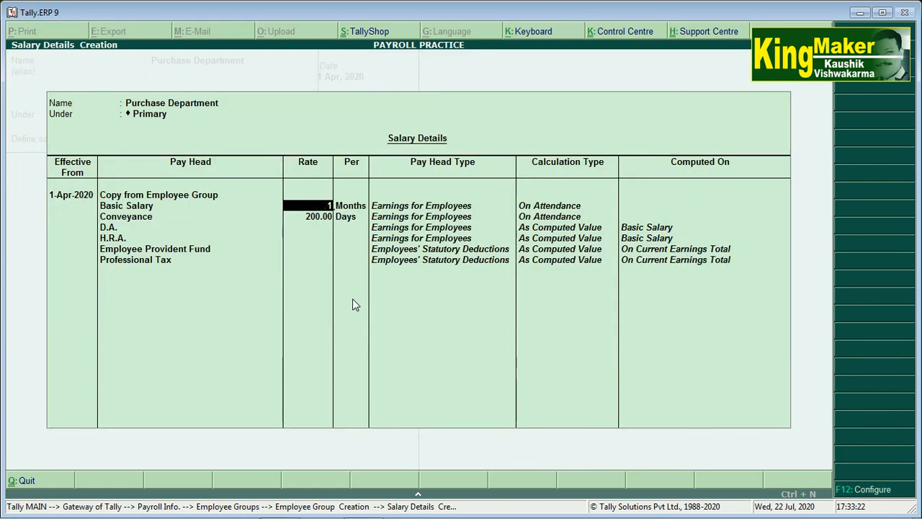
key("Return")
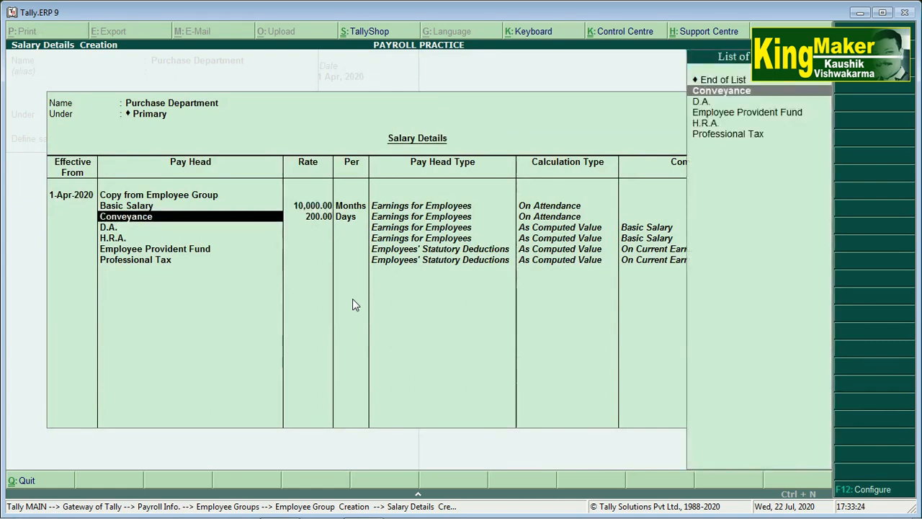
key("Return")
key("Return")
key("Return")
key("Return")
key("Return")
key("Return")
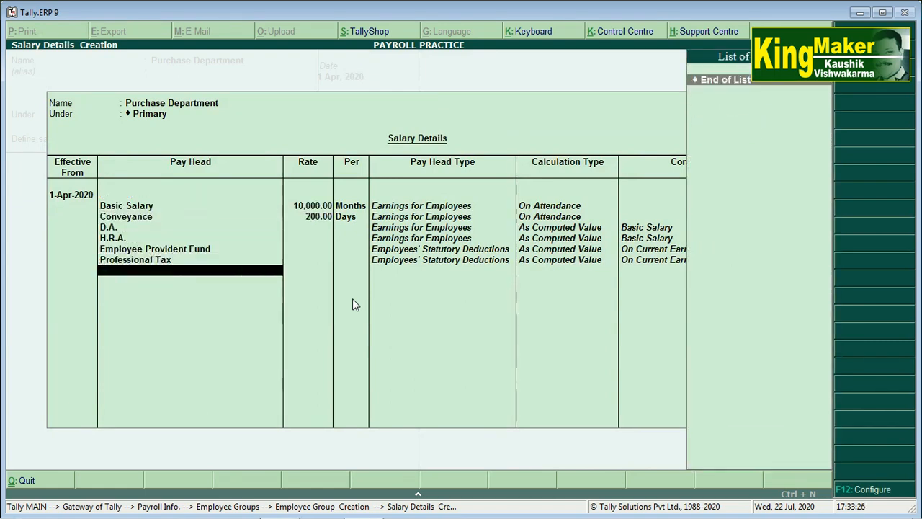
key("Return")
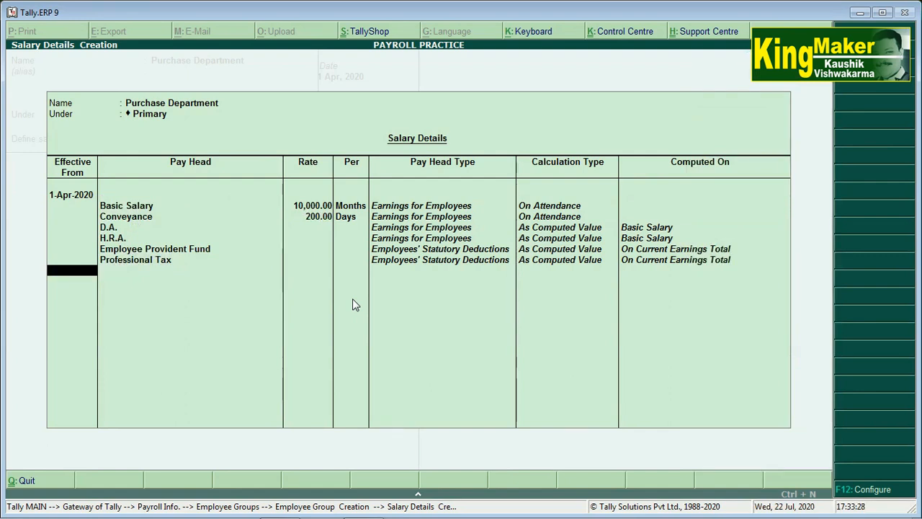
key("Return")
key("Return")
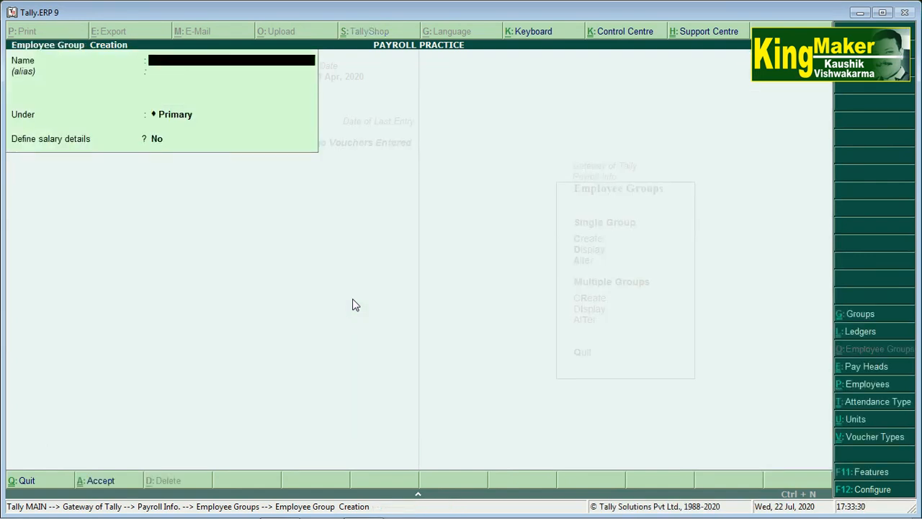
Exit Employee Group Creation back to Gateway of Tally and open Payroll Info.
key("Escape")
key("Escape")
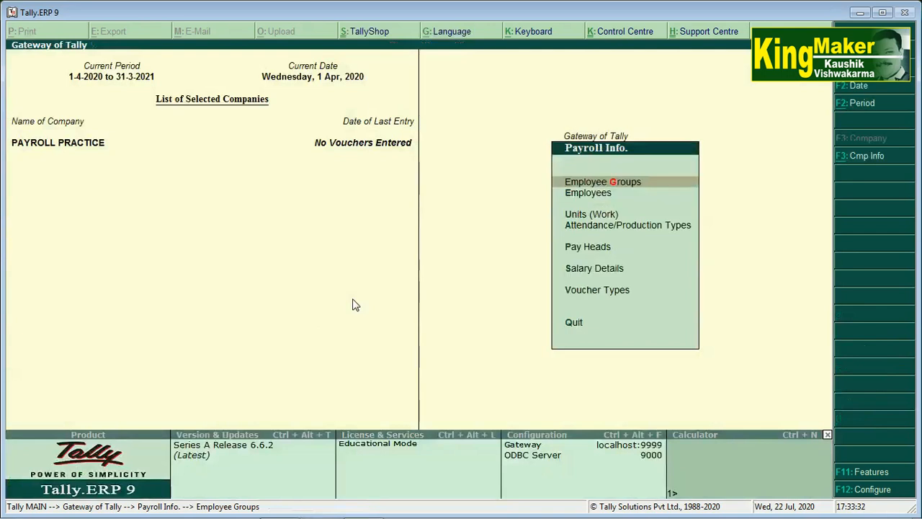
key("Escape")
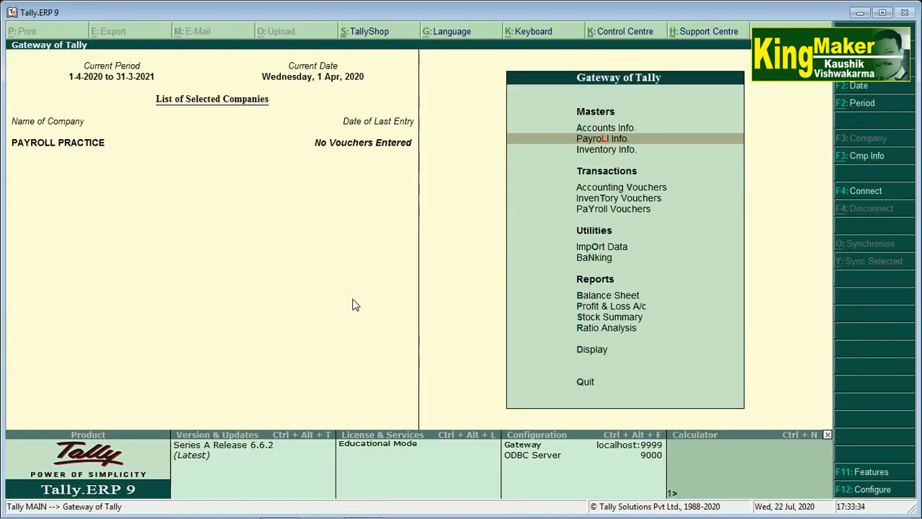
key("Return")
Select Employees from the Payroll Info. masters menu.
key("Down")
key("Down")
key("Down")
key("Down")
key("Down")
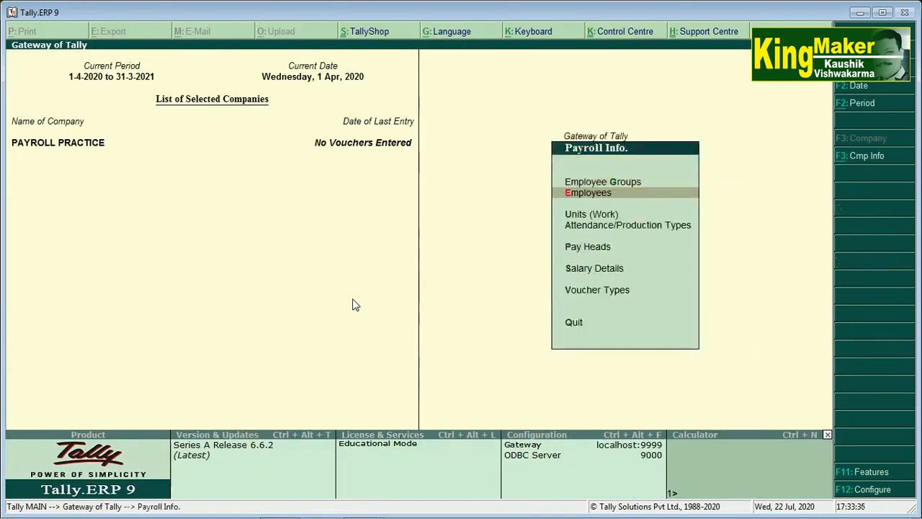
key("Up")
key("Up")
key("Up")
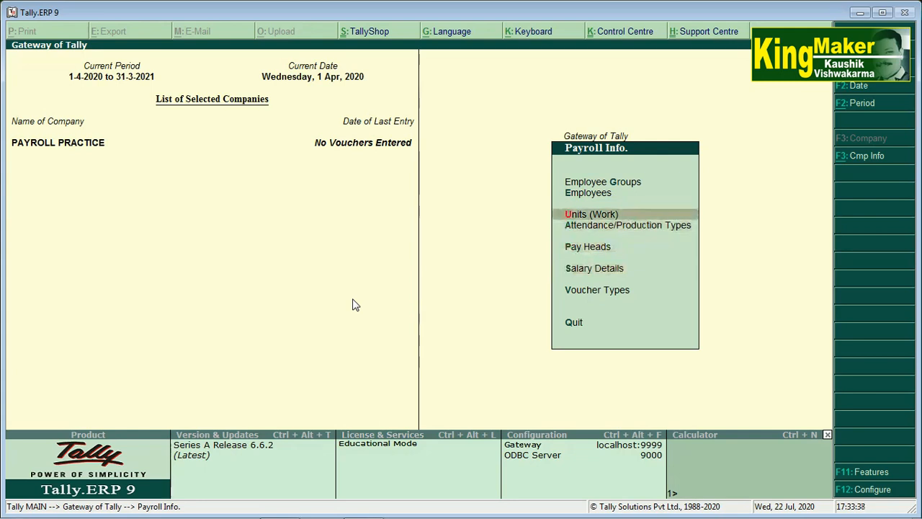
key("Down")
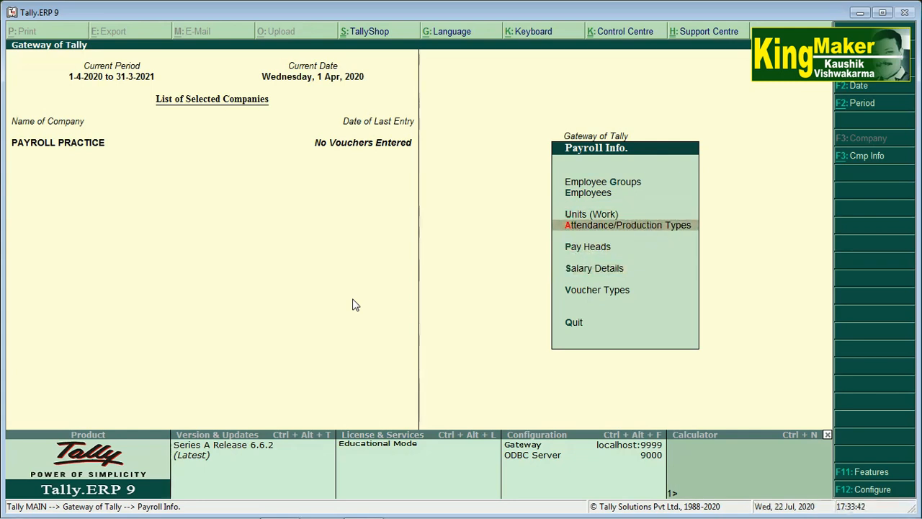
key("Down")
key("Up")
key("Up")
key("Up")
key("Down")
key("Down")
key("Down")
key("Down")
key("Up")
key("Up")
key("Up")
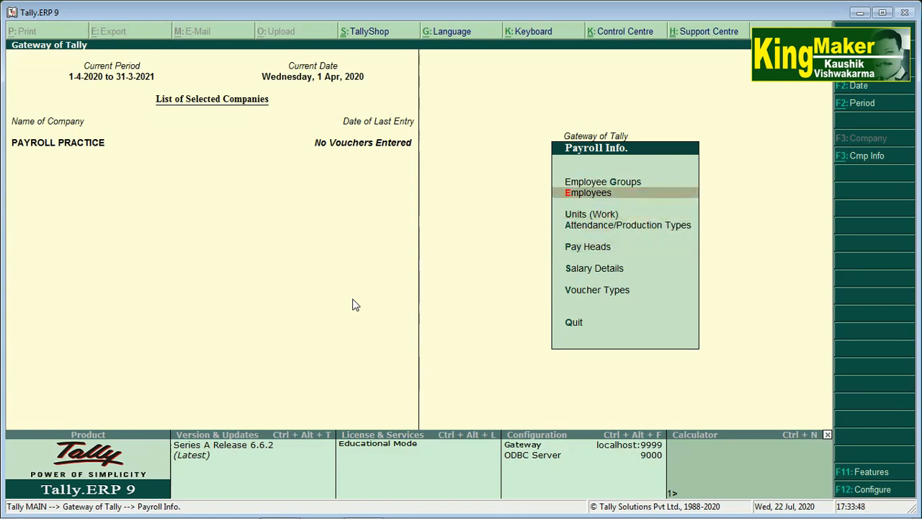
key("Return")
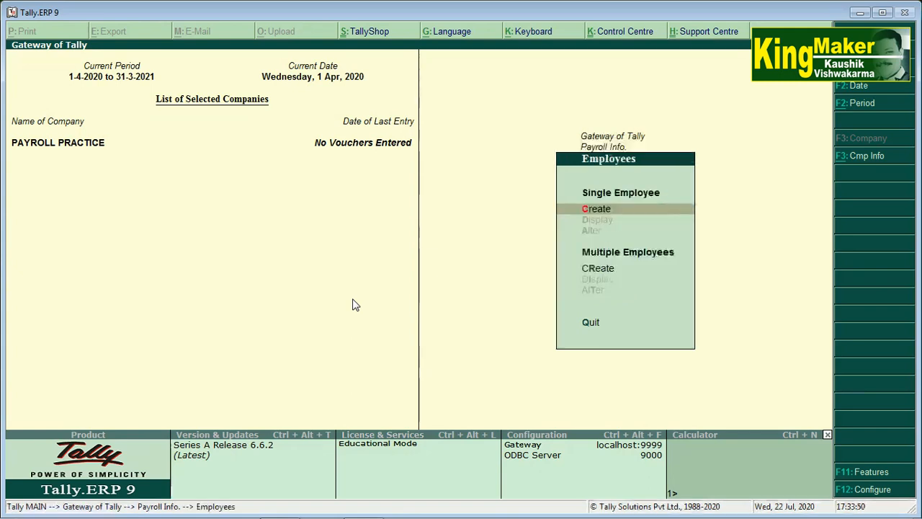
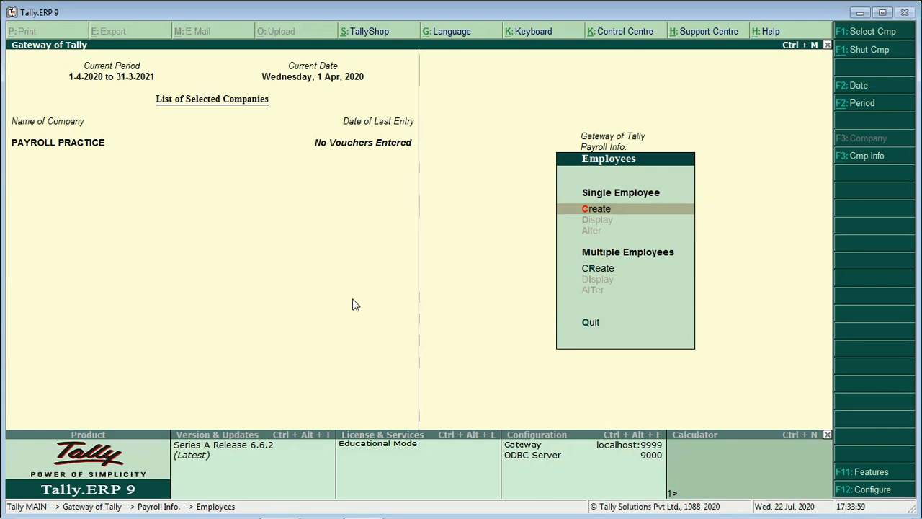
Choose Create under Single Employee to start a new employee record.
key("Return")
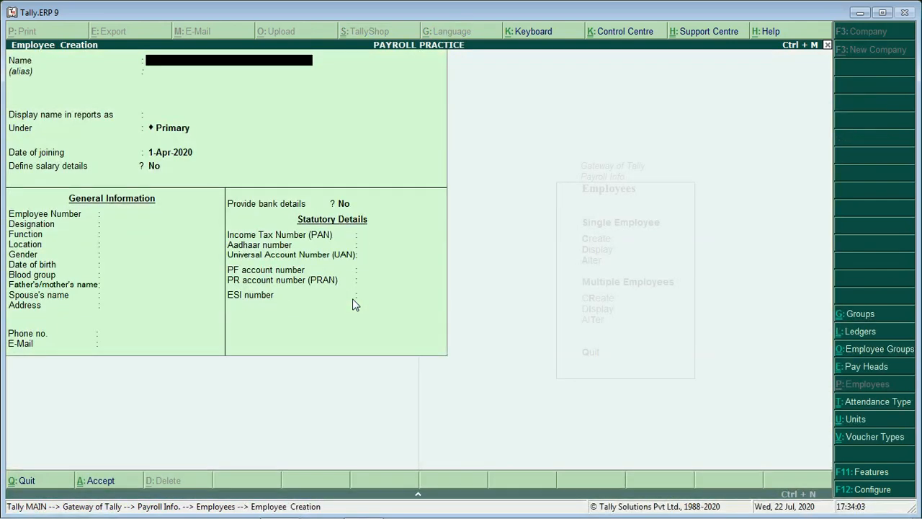
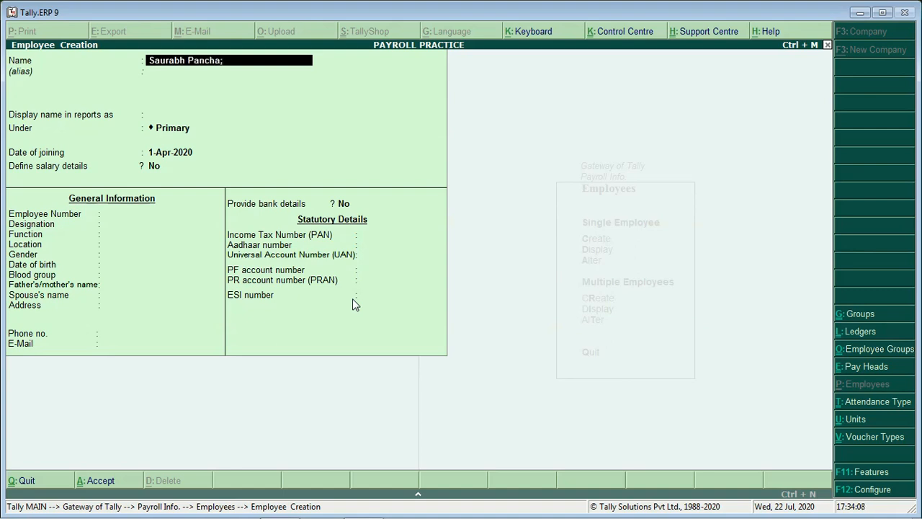
Enter the employee's name with '(Account Manager)' under Primary, joining 1-Apr-2020, salary details undefined.
type("count Ma")
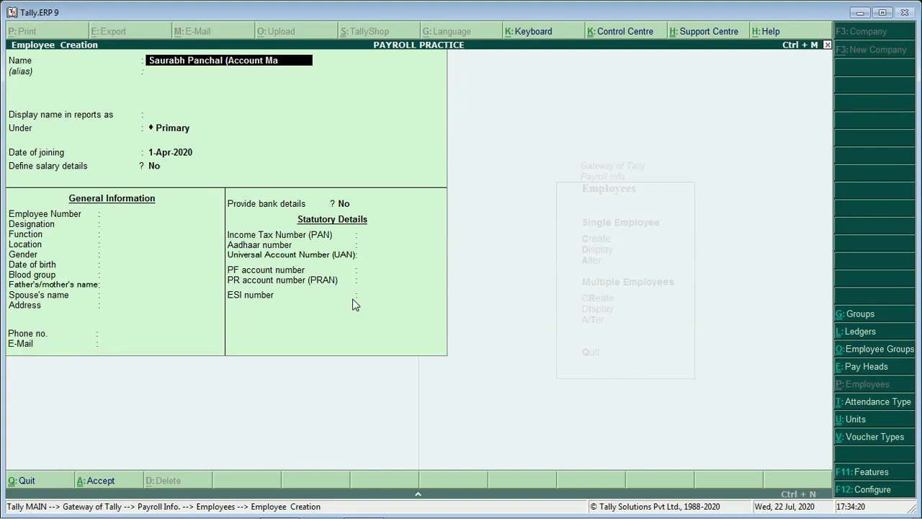
type("nager)")
key("Return")
key("Return")
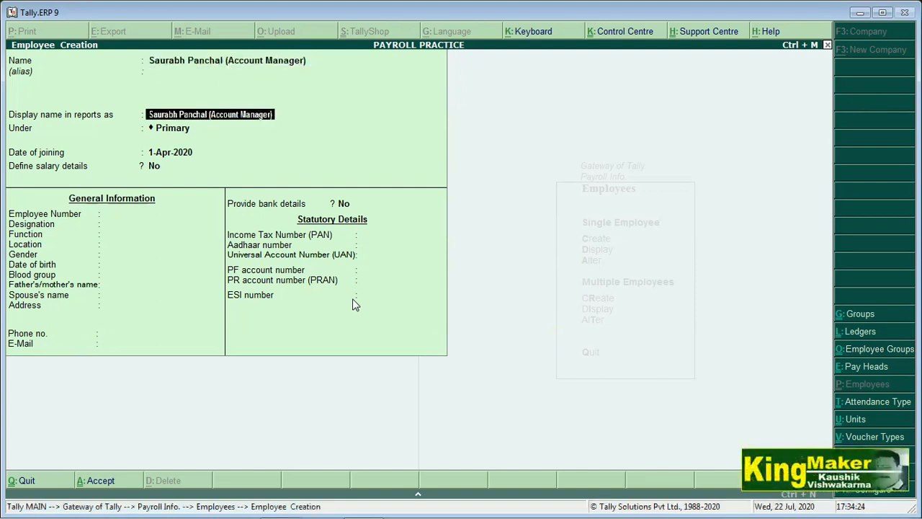
key("Return")
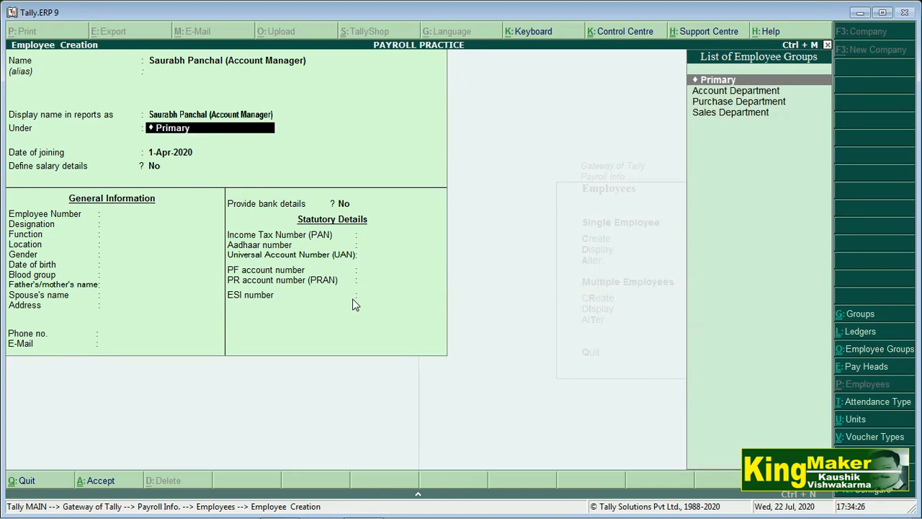
key("Return")
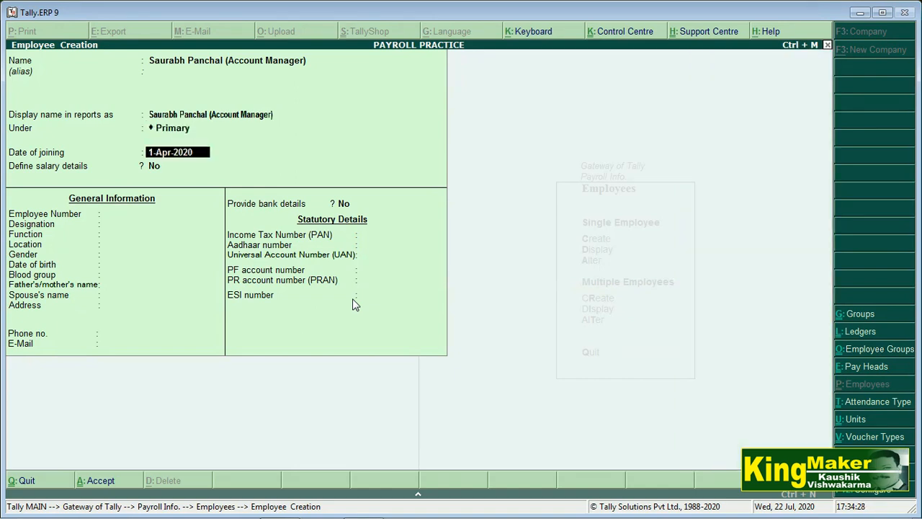
key("Return")
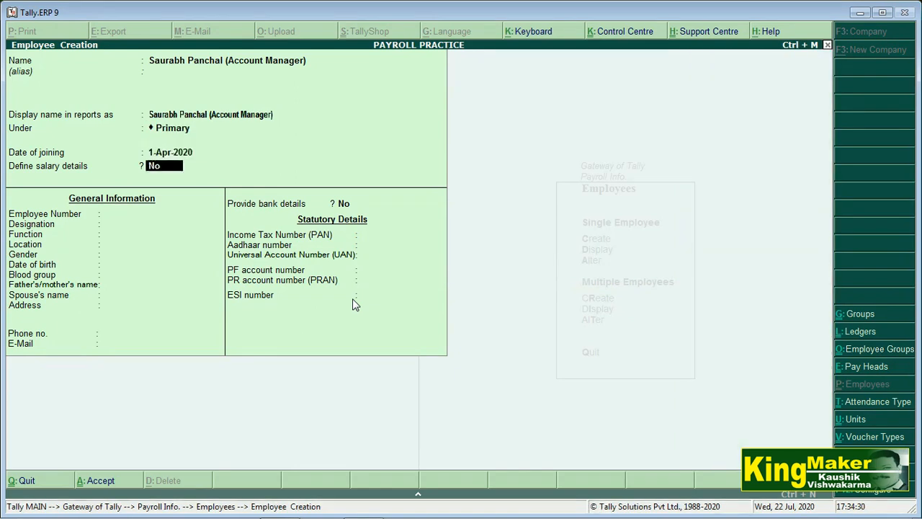
key("Return")
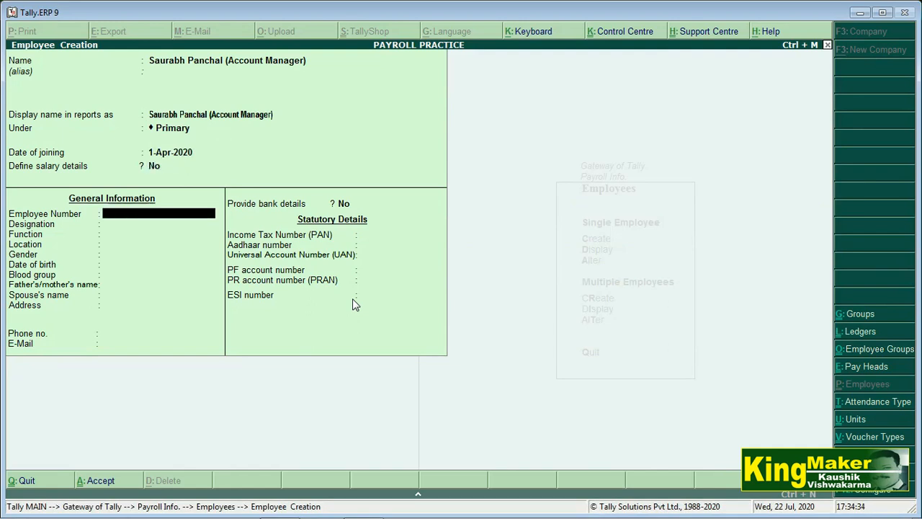
Enter employee number 80, designation Account Manager, location Nikol and gender Male.
type("80")
key("Return")
type("Account Manager")
key("Return")
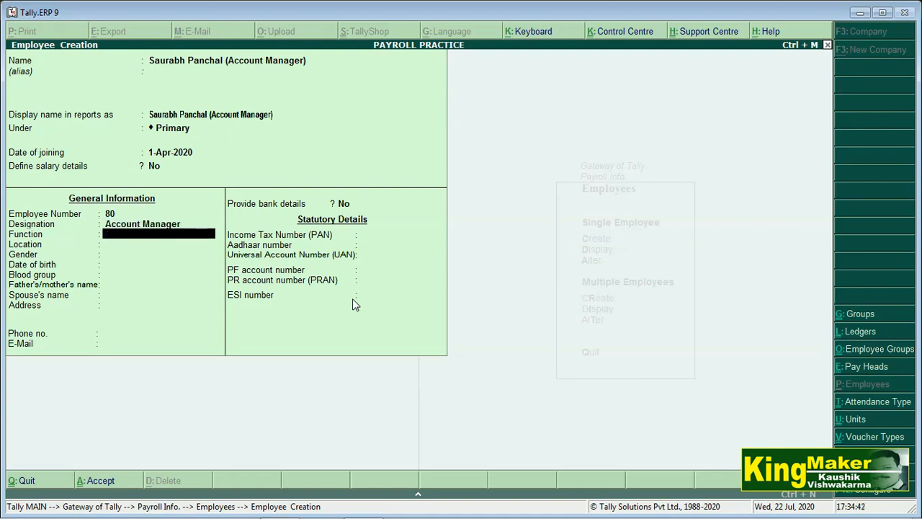
key("Return")
type("Nikol")
key("Return")
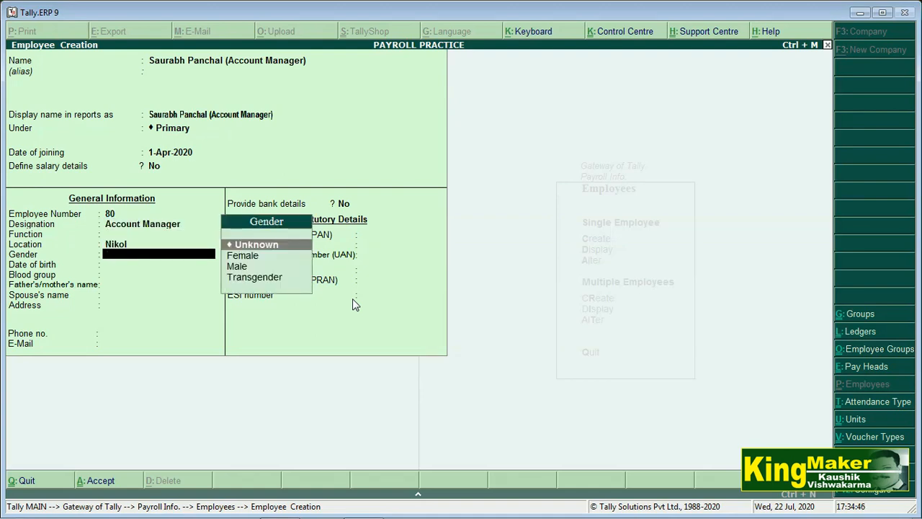
key("Down")
key("Down")
key("Return")
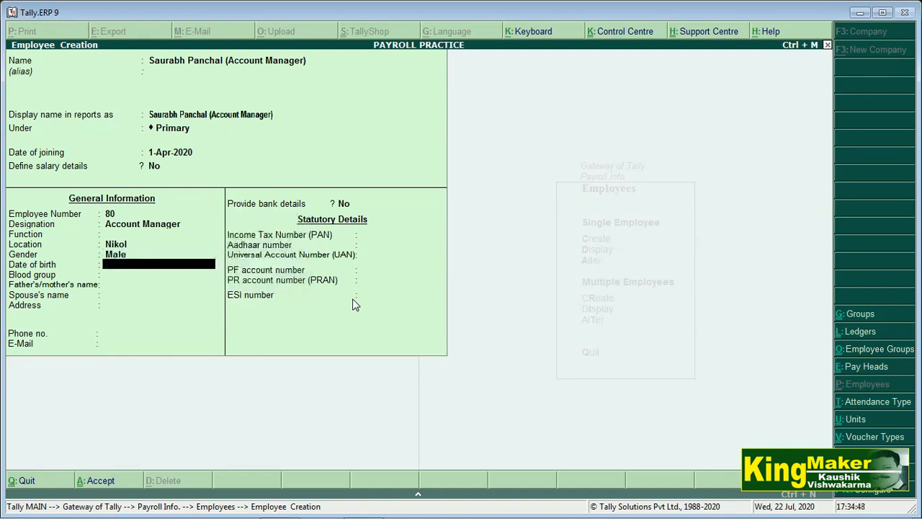
Set blood group A1B Positive, enter the father's name and address, and save the employee.
key("Return")
key("Down")
key("Down")
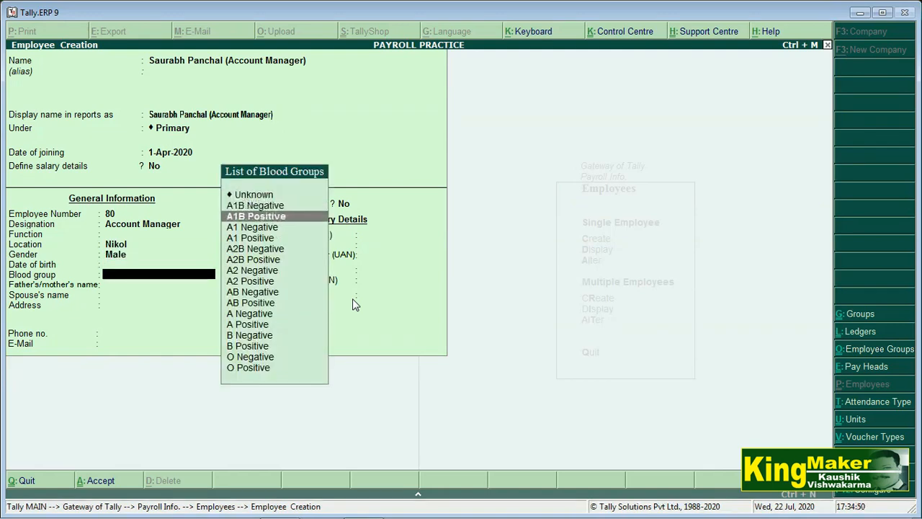
key("Return")
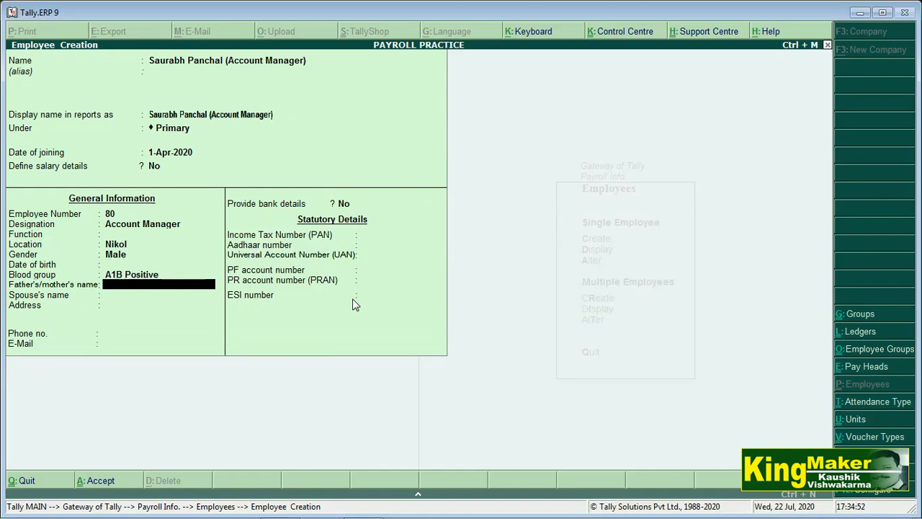
key("Return")
key("Return")
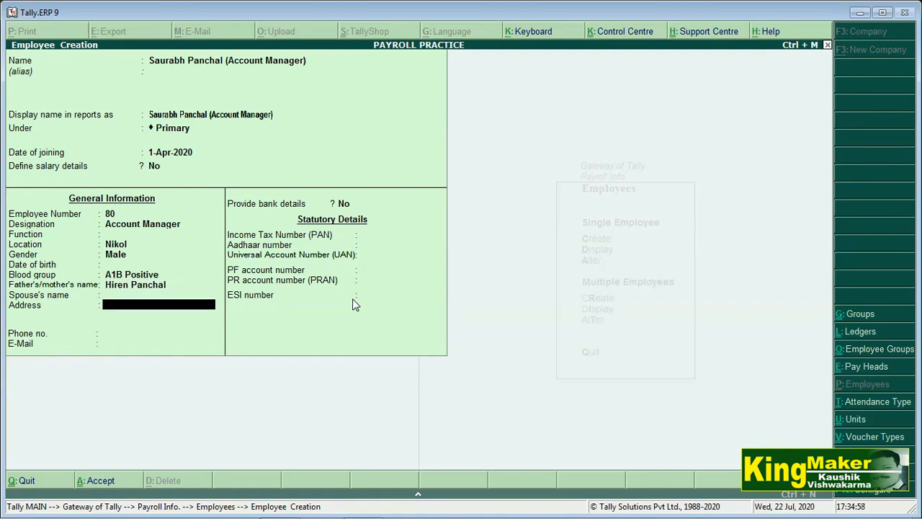
key("Return")
key("Return")
key("Return")
key("Return")
key("Return")
key("Return")
key("Return")
key("Return")
key("Return")
key("Return")
key("Return")
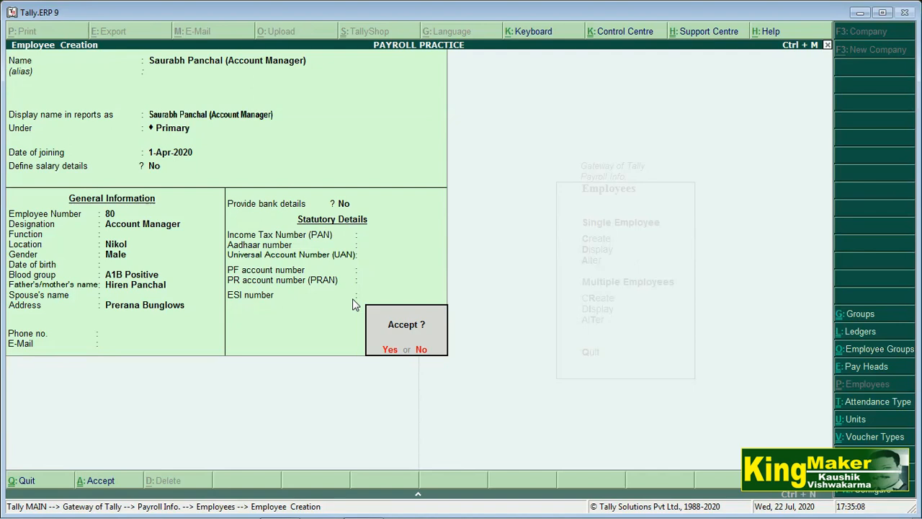
key("Return")
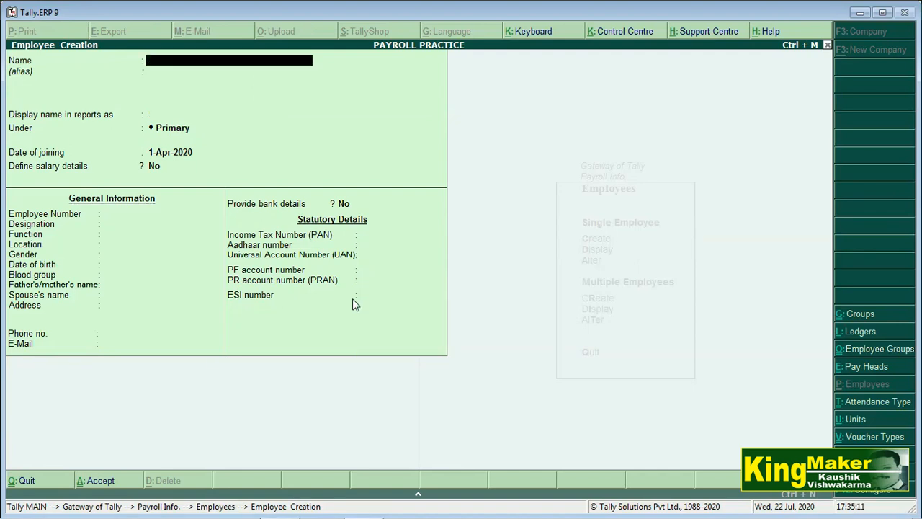
Create another employee by entering the name and accepting all default details.
key("Return")
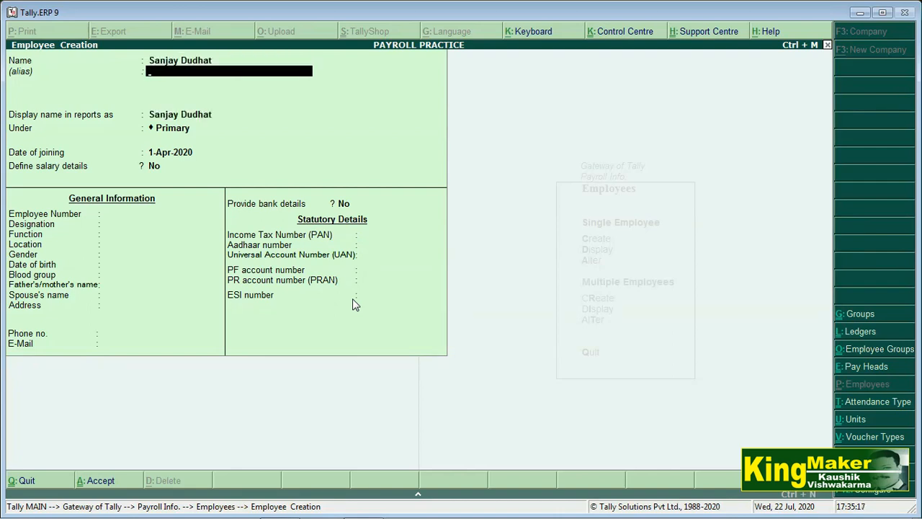
key("Return")
key("Return")
key("Return")
key("Return")
key("Return")
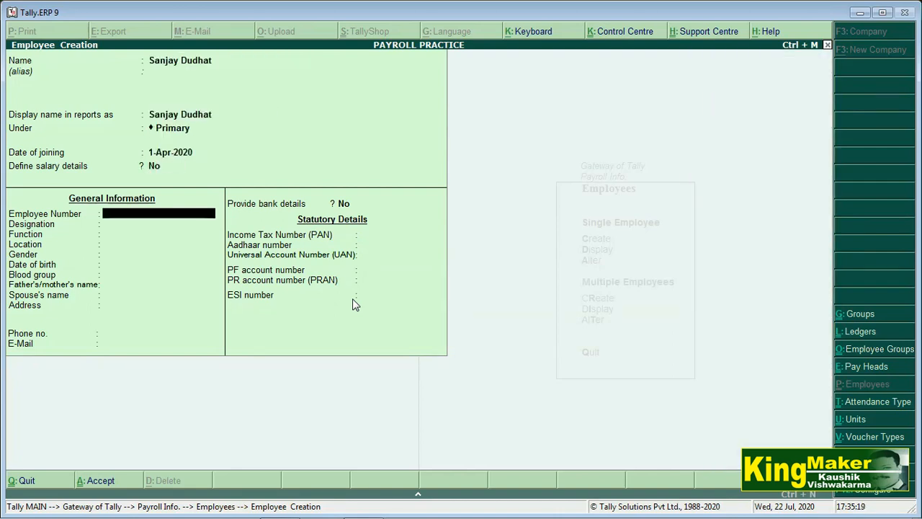
key("Return")
key("Return")
key("Return")
key("Return")
key("Return")
key("Return")
key("Return")
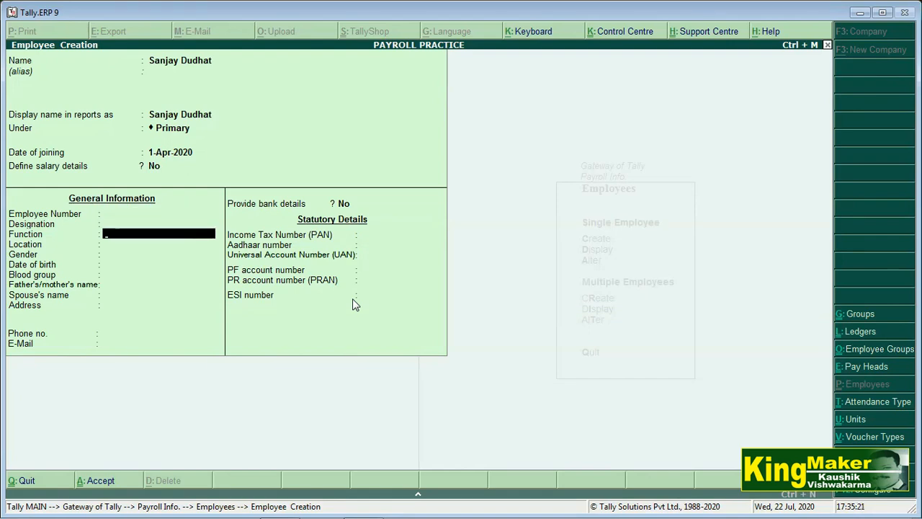
key("Return")
key("Return")
key("Return")
key("Return")
key("Return")
key("Return")
key("Return")
key("Return")
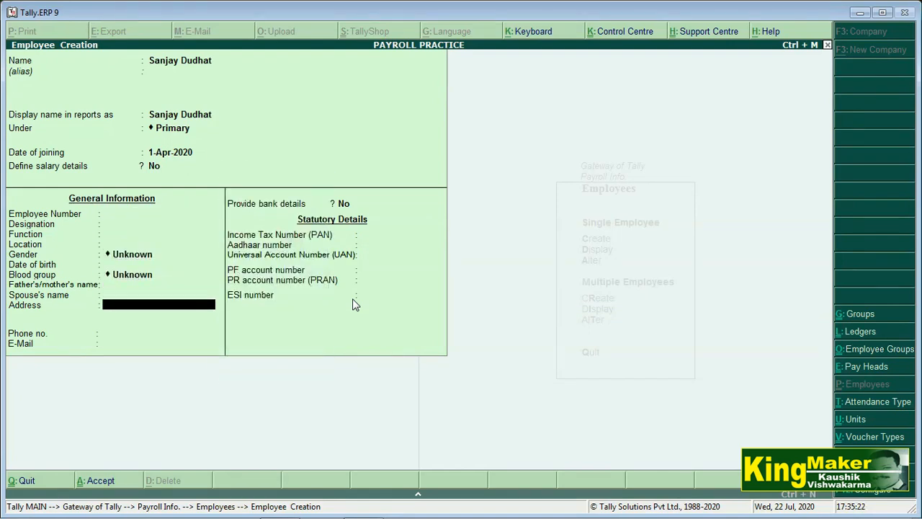
key("Return")
key("Return")
key("Return")
key("Return")
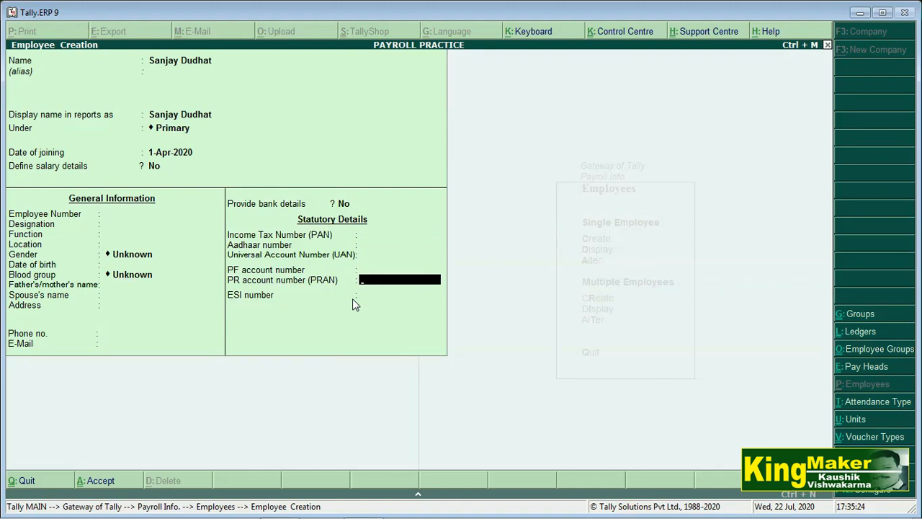
key("Return")
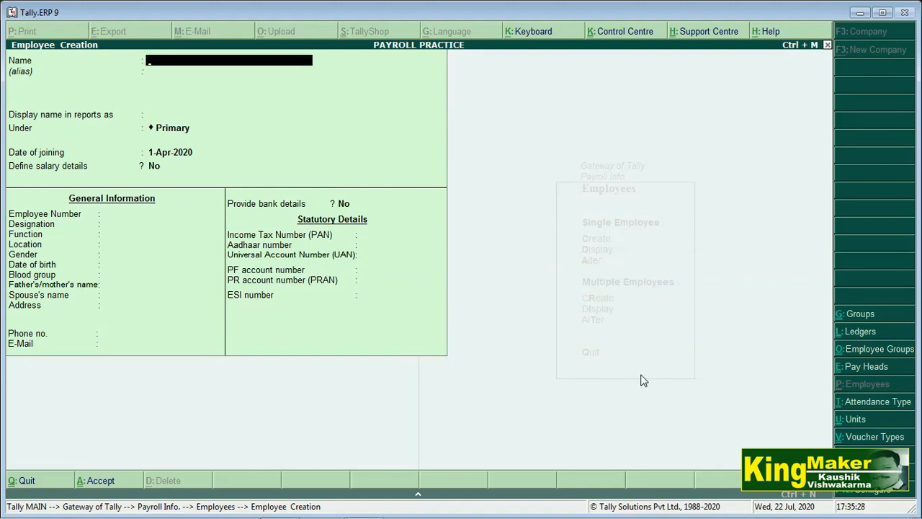
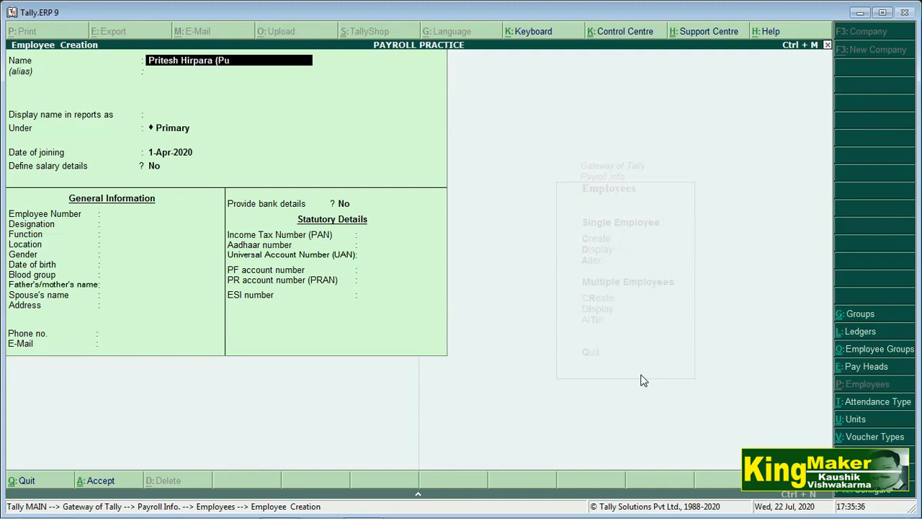
Create the employee with '(Purchase Incharge)' in the name using defaults, then return to Payroll Info.
type("rchsae")
key("BackSpace")
key("BackSpace")
type("a")
key("BackSpace")
key("BackSpace")
type("ase")
type("ncharge")
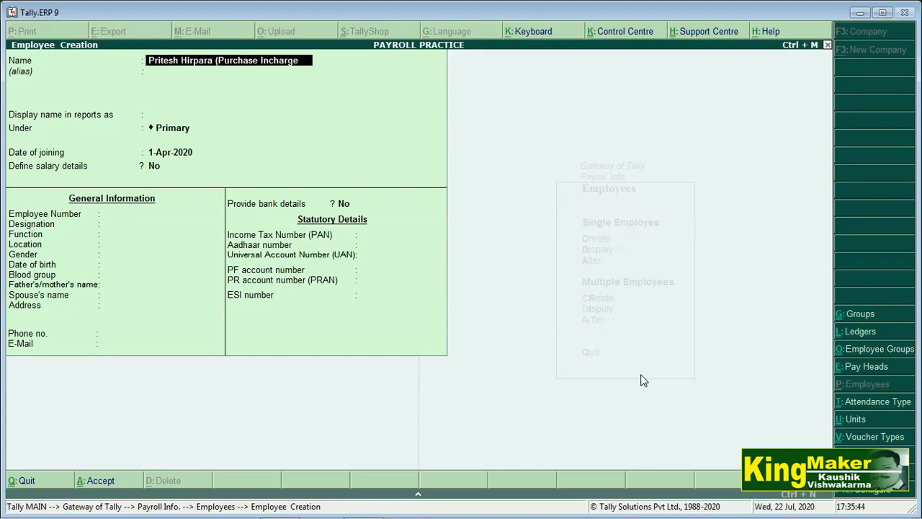
type(")")
key("Return")
key("Return")
key("Return")
key("Return")
key("Return")
key("Return")
key("Return")
key("Return")
key("Return")
key("Return")
key("Return")
key("Return")
key("Return")
key("Return")
key("Return")
key("Return")
key("Return")
key("Return")
key("Return")
key("Return")
key("Return")
key("Return")
key("Return")
key("Return")
key("Return")
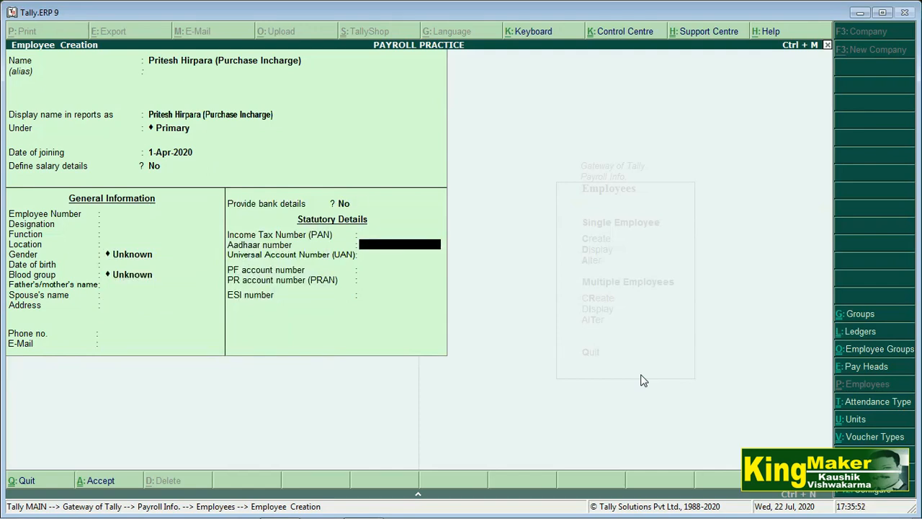
key("Return")
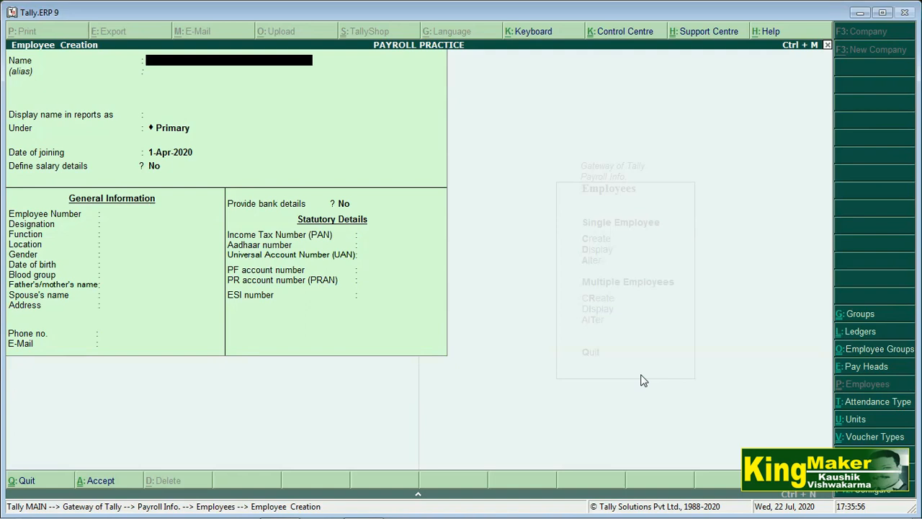
key("Escape")
key("Escape")
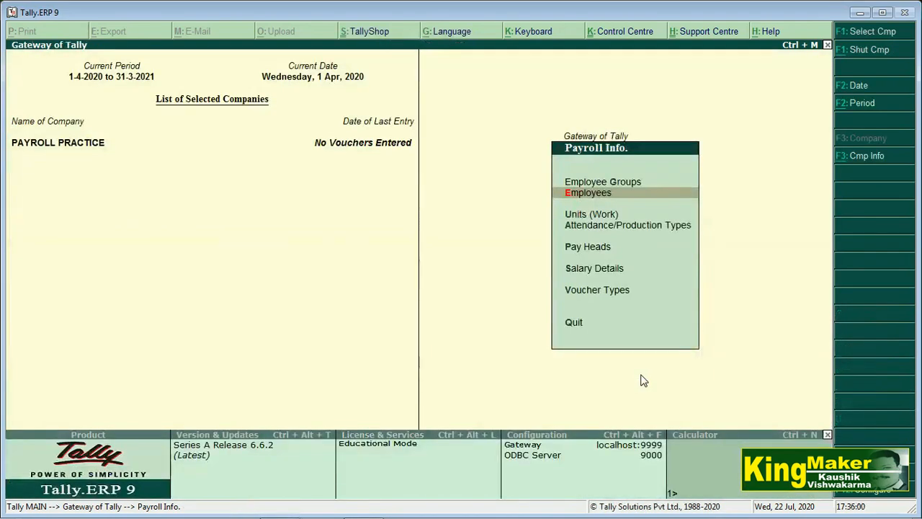
Open Salary Details > Define for the Purchase Incharge employee.
key("Up")
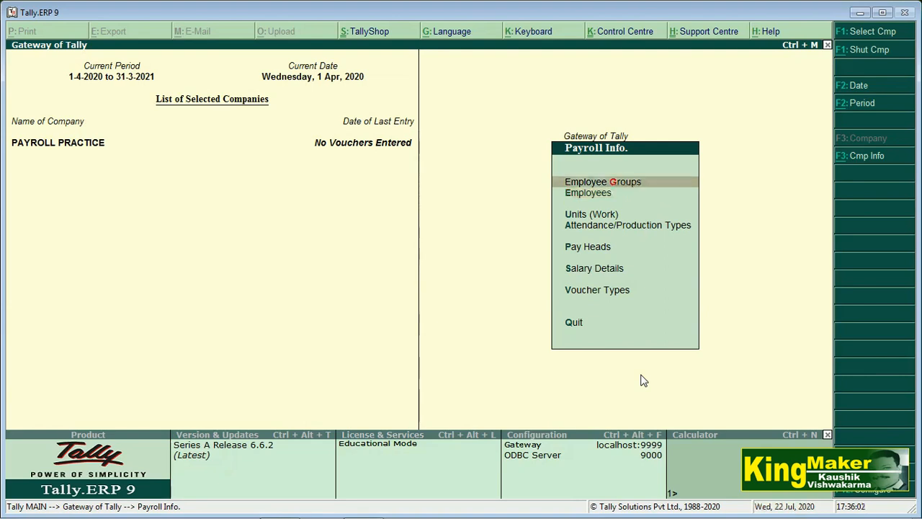
key("Down")
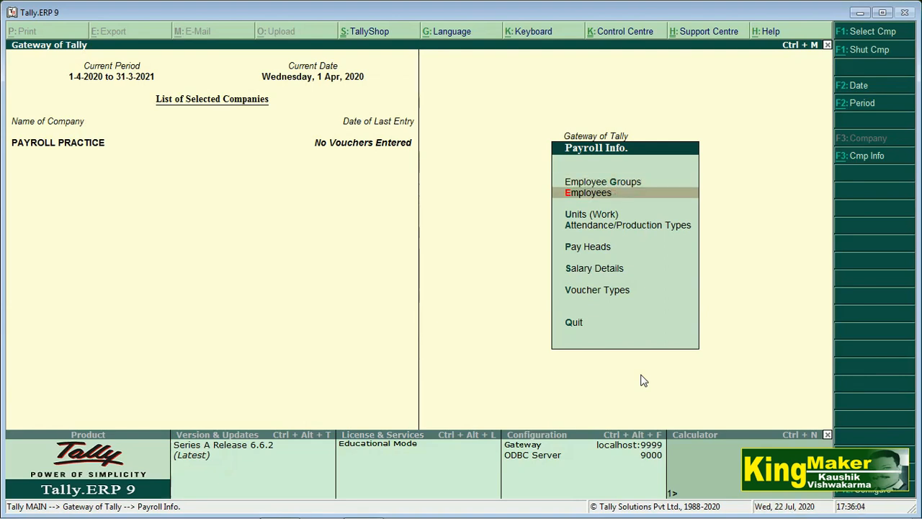
key("Down")
key("Down")
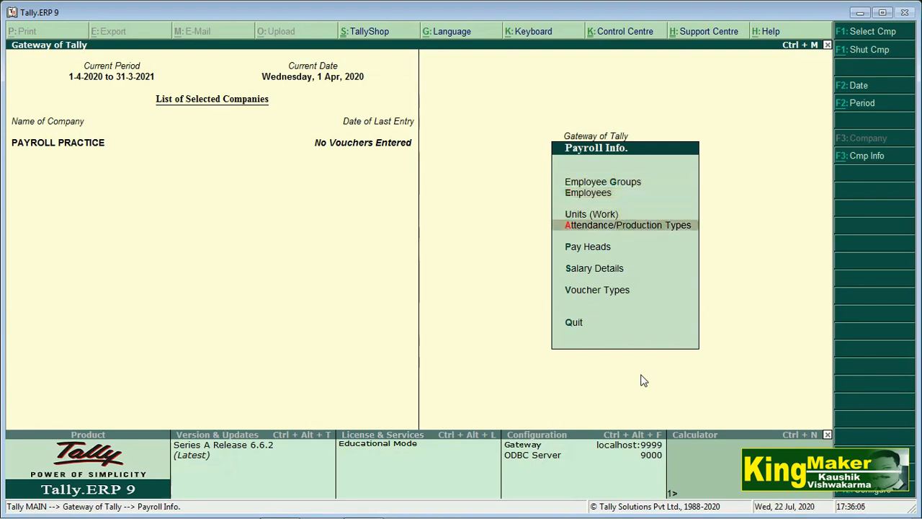
key("Down")
key("Down")
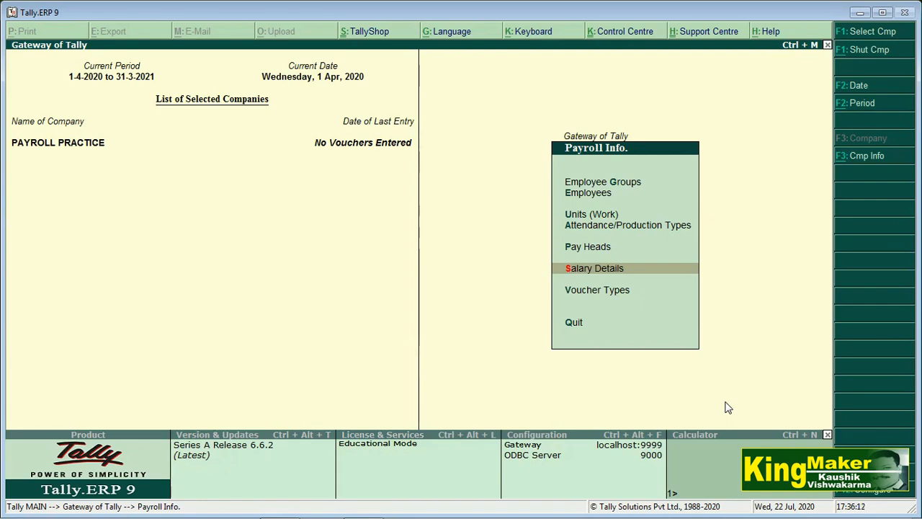
key("Return")
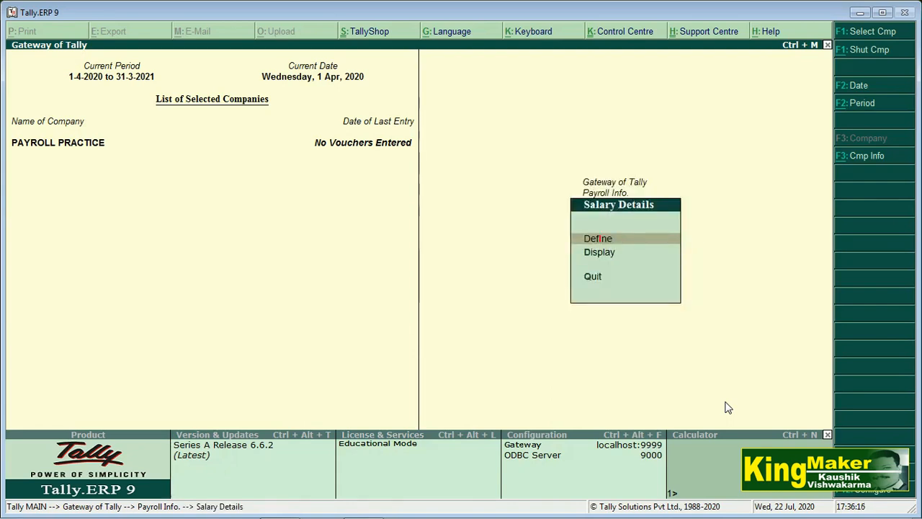
key("Return")
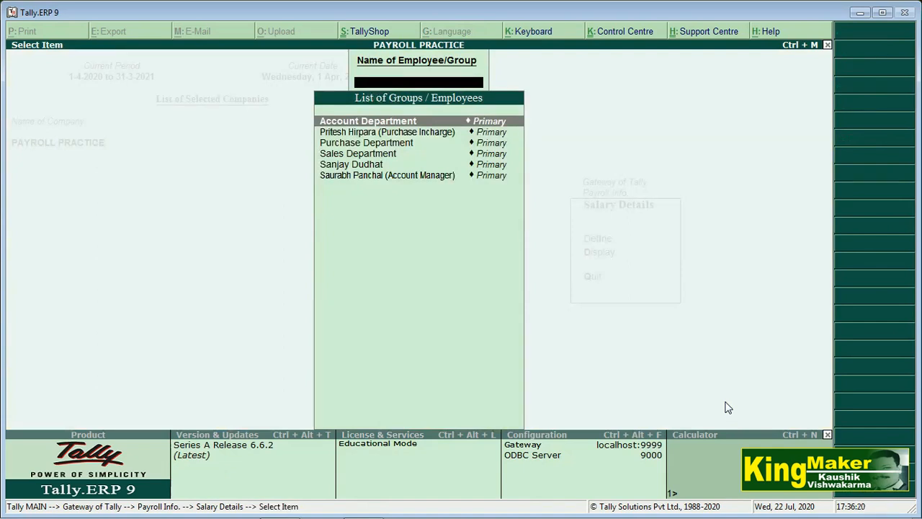
key("Down")
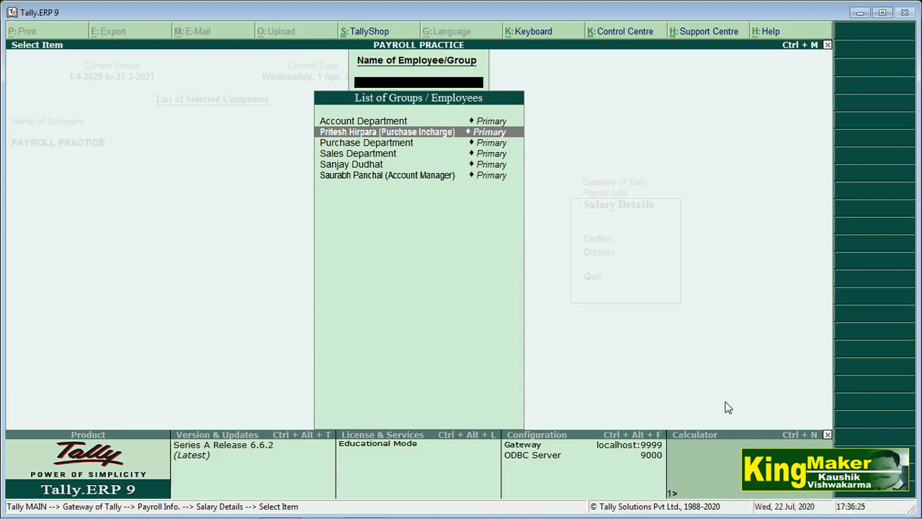
key("Return")
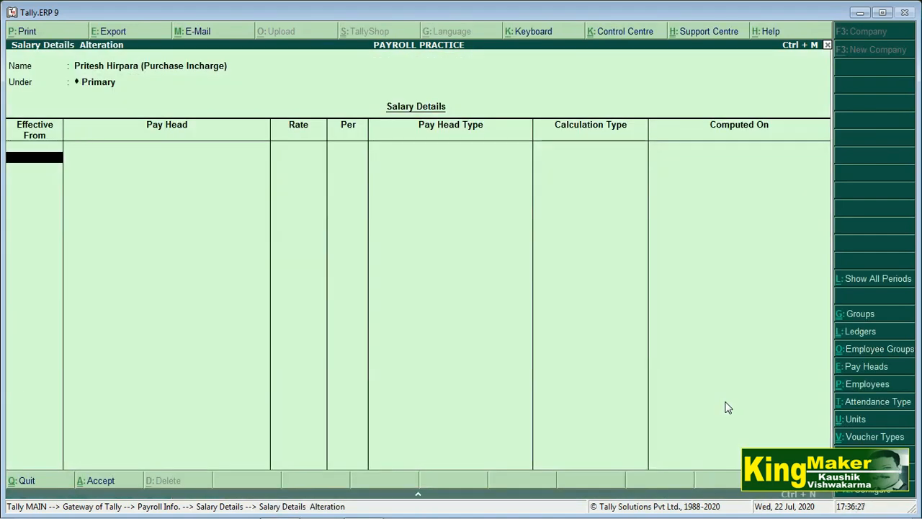
Copy Purchase Department pay heads effective 1-Apr-2020 and save the salary details.
type("1-4")
key("Return")
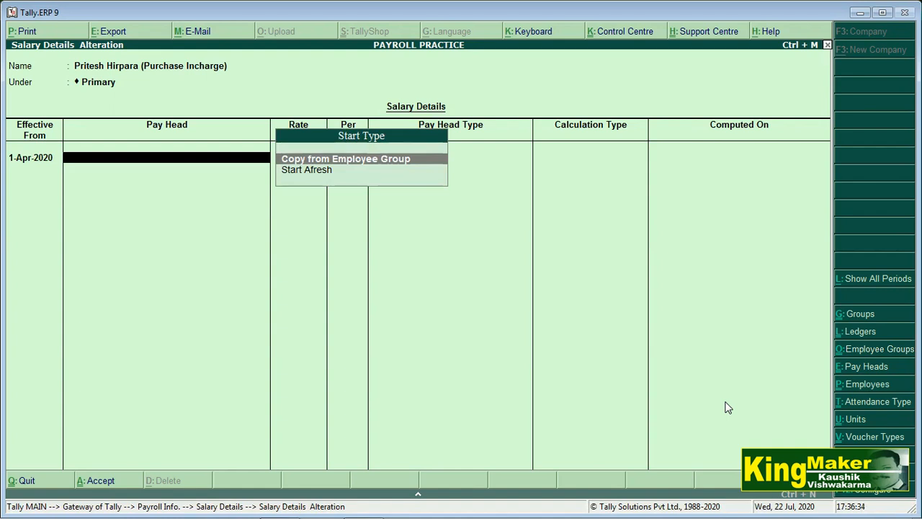
key("Return")
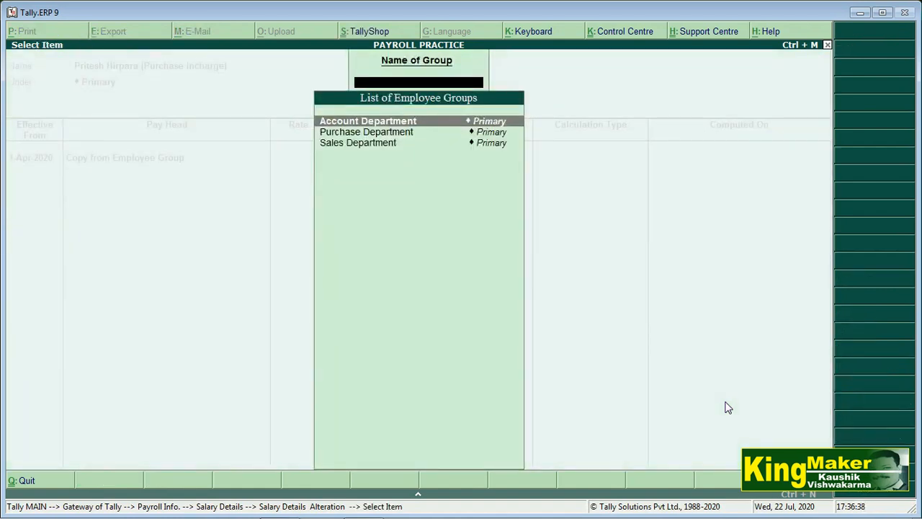
key("Down")
key("Return")
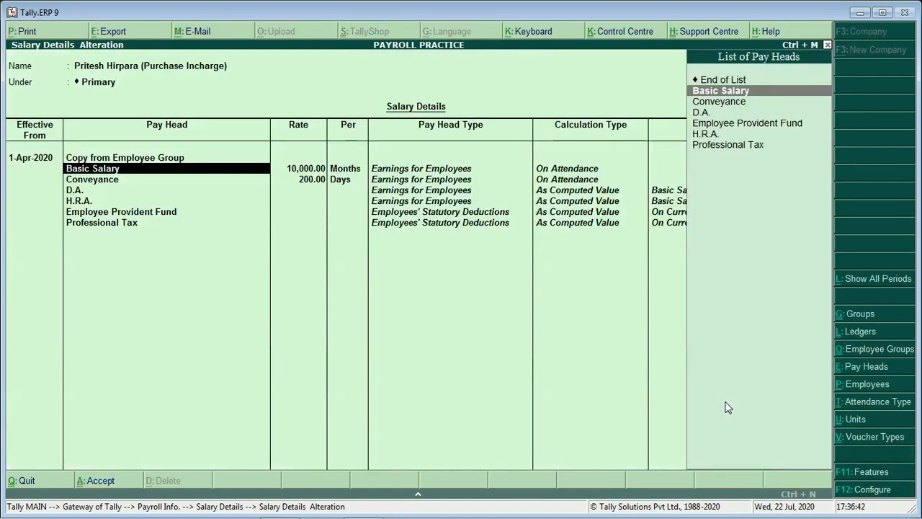
key("Return")
key("Return")
key("Return")
key("Return")
key("Return")
key("Return")
key("Return")
key("Return")
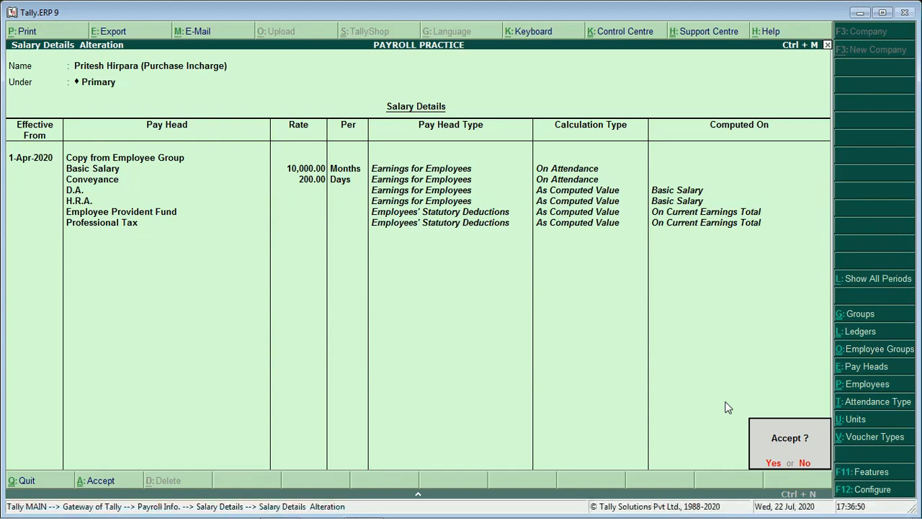
key("Return")
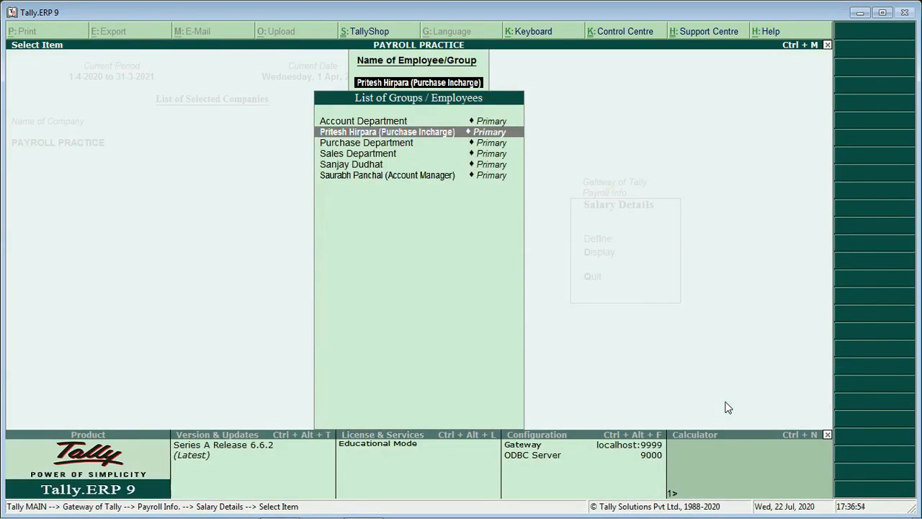
Copy Sales Department pay heads (Basic 15,000, Conveyance 500) from 1-Apr-2020, then select the account manager.
key("Down")
key("Down")
key("Down")
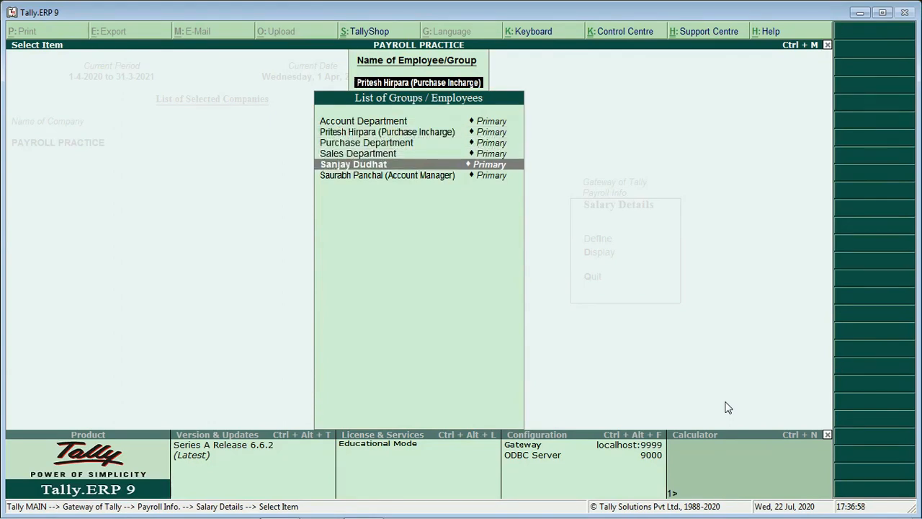
key("Return")
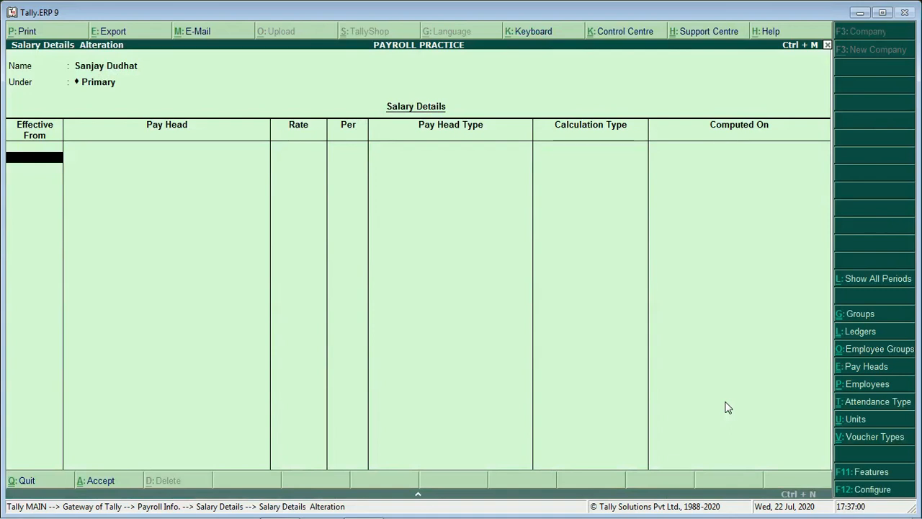
type("1-")
key("Return")
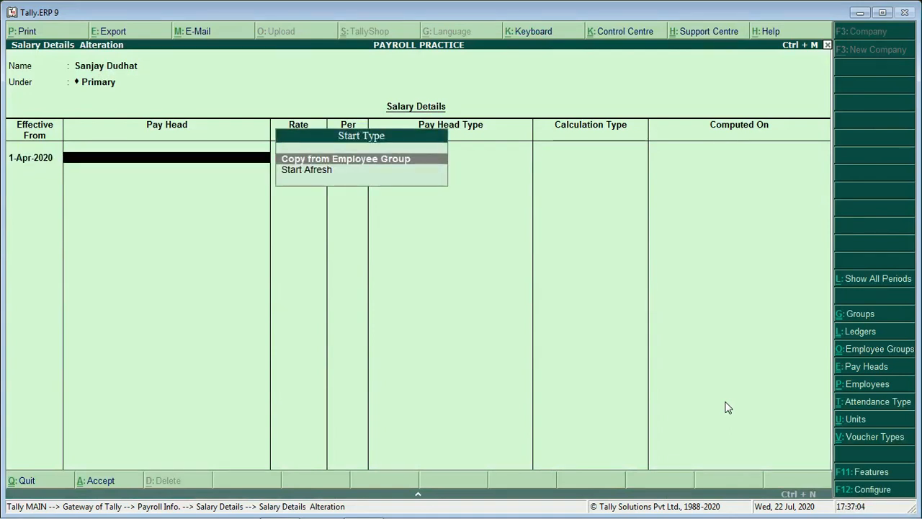
key("Return")
key("Down")
key("Down")
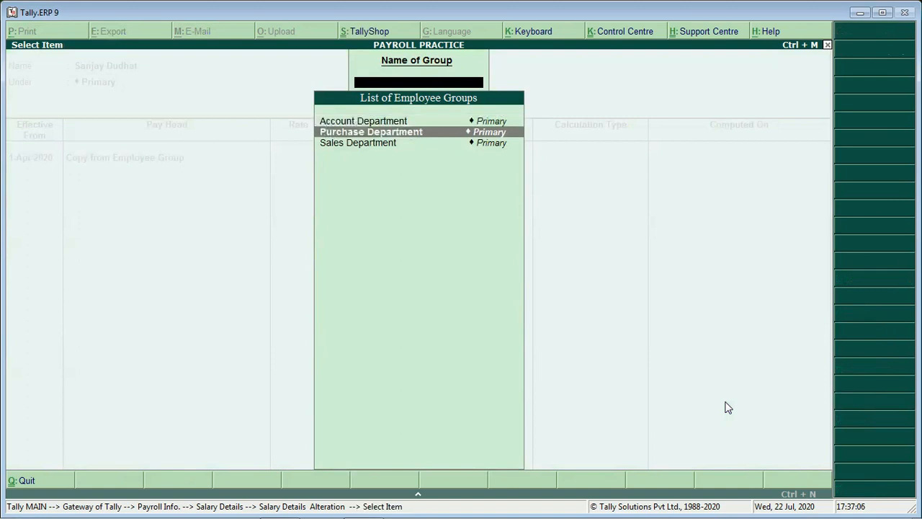
key("Return")
key("Return")
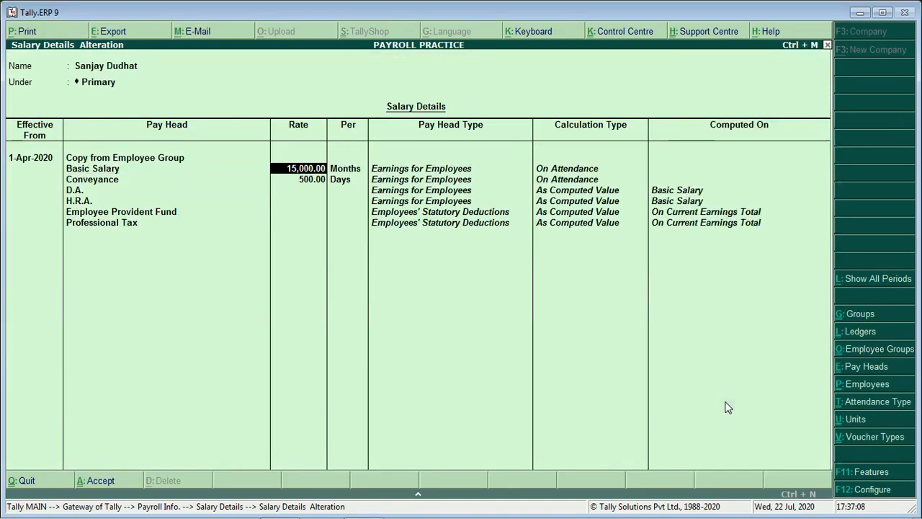
key("Return")
key("Return")
key("Return")
key("Return")
key("Return")
key("Return")
key("Return")
key("Return")
key("Return")
key("Return")
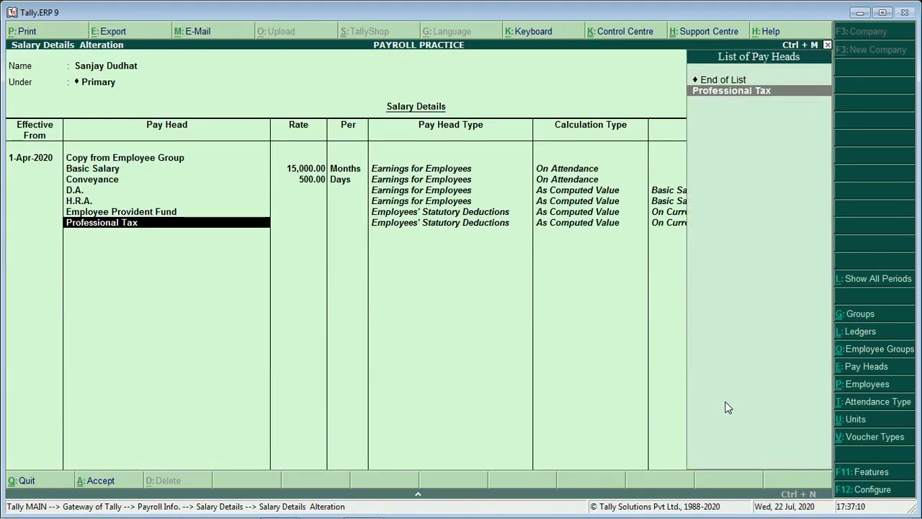
key("Return")
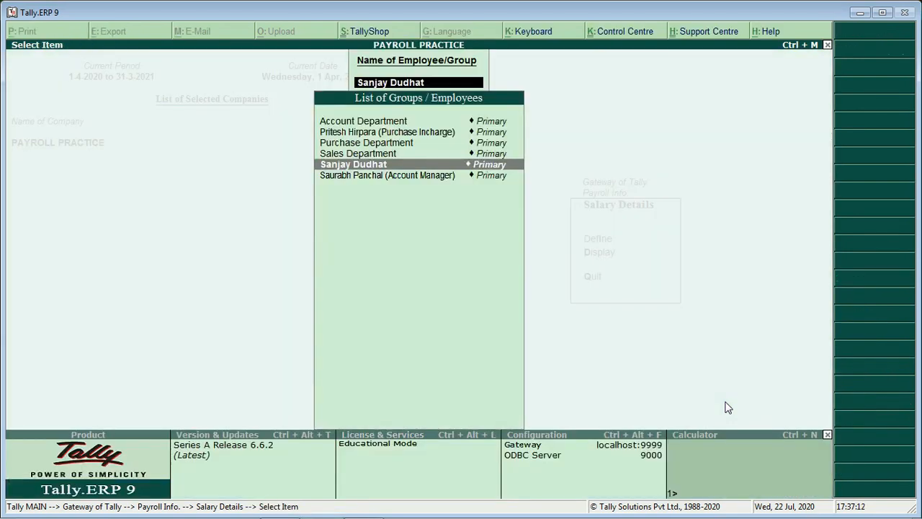
key("Down")
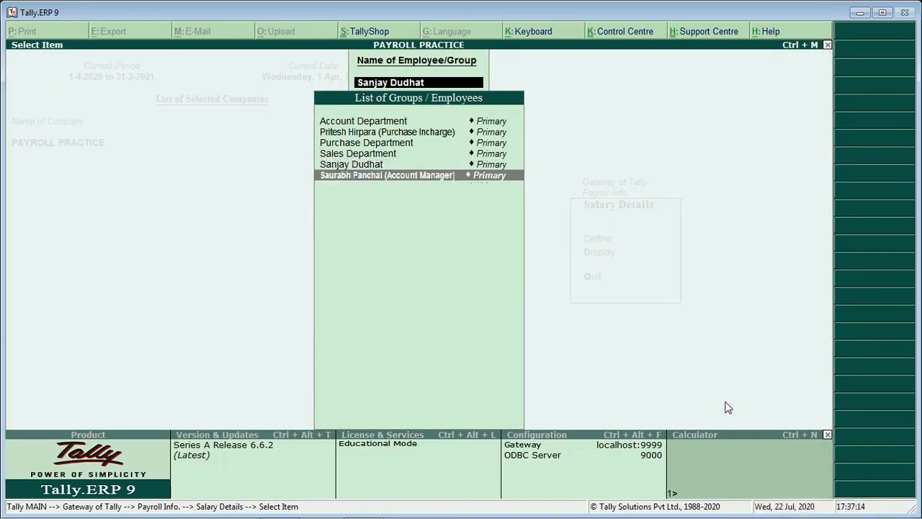
key("Return")
Copy Account Department pay heads (Basic 8,000 monthly) from 1-Apr-2020, then return to Gateway of Tally.
type("1-4")
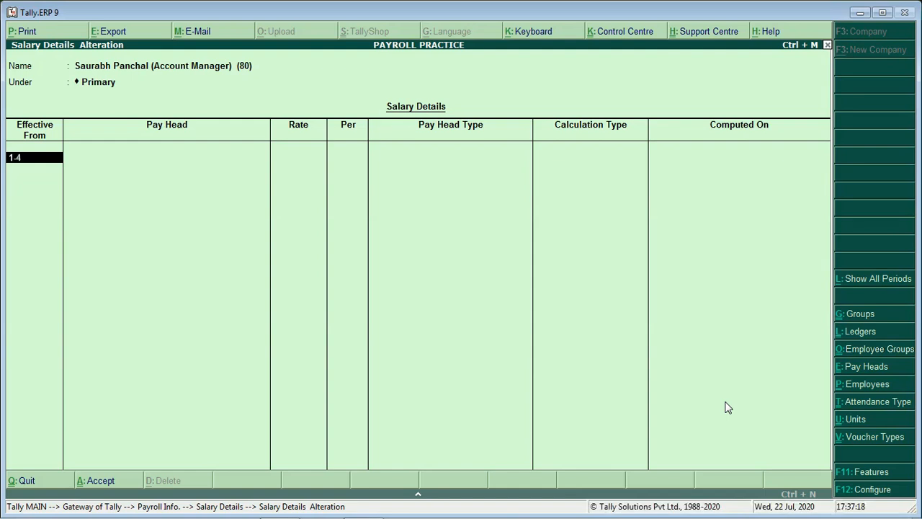
key("Return")
key("Return")
key("Down")
key("Up")
key("Return")
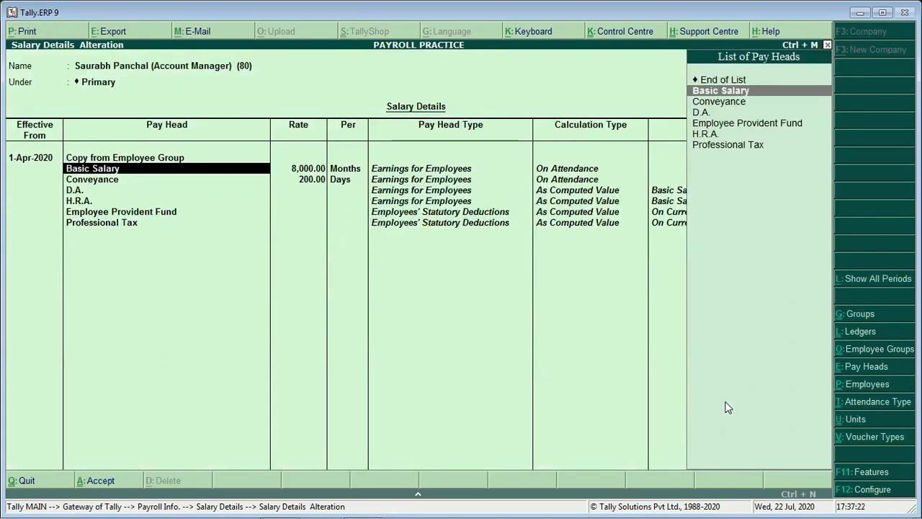
key("Return")
key("Return")
key("Return")
key("Return")
key("Return")
key("Return")
key("Return")
key("Return")
key("Return")
key("Return")
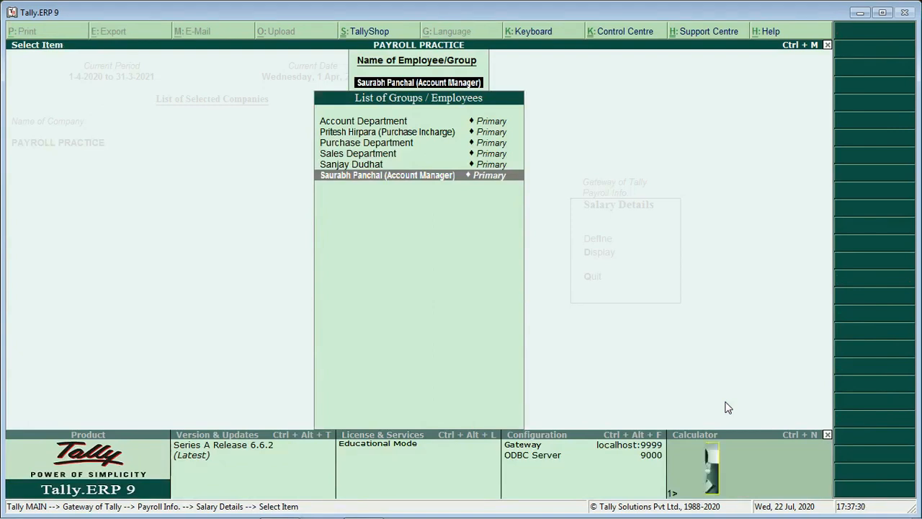
key("Escape")
key("Escape")
key("Escape")
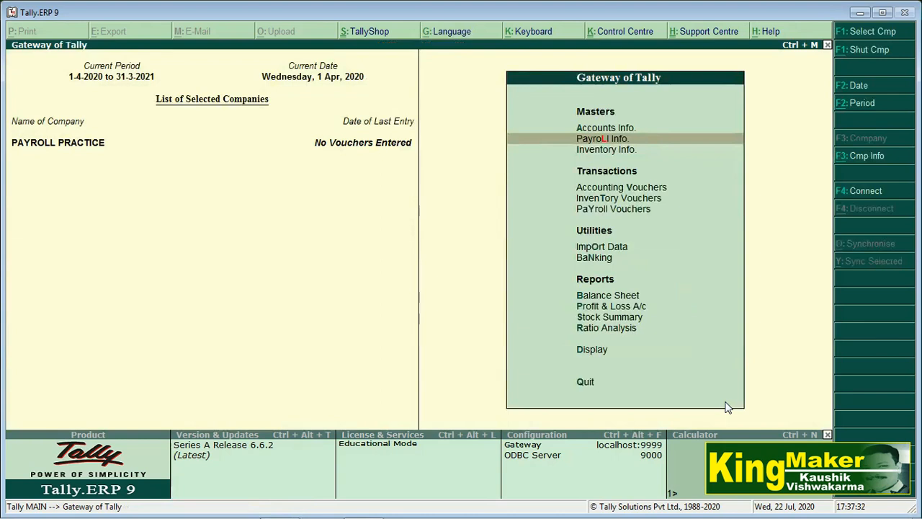
Open Payroll Vouchers and switch to a blank Attendance voucher with F5.
key("Down")
key("Down")
key("Down")
key("Up")
key("Up")
key("Up")
key("Down")
key("Down")
key("Down")
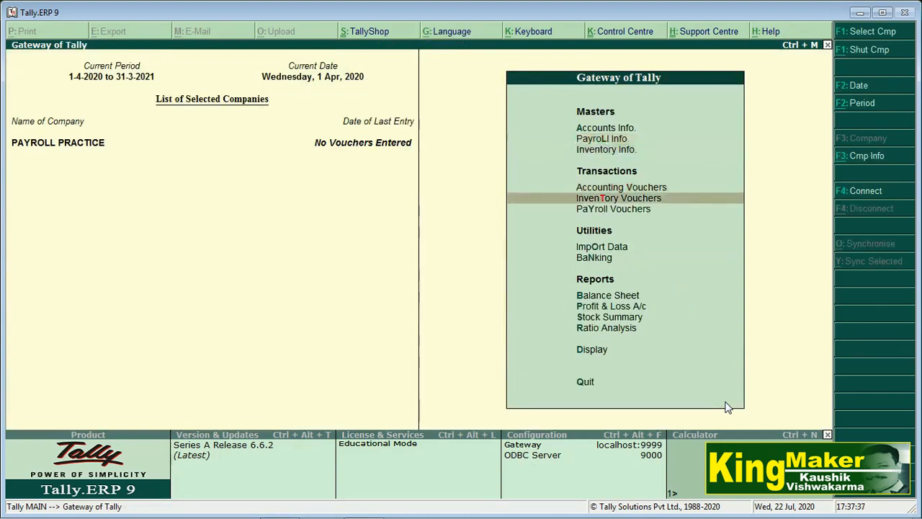
key("Down")
key("Return")
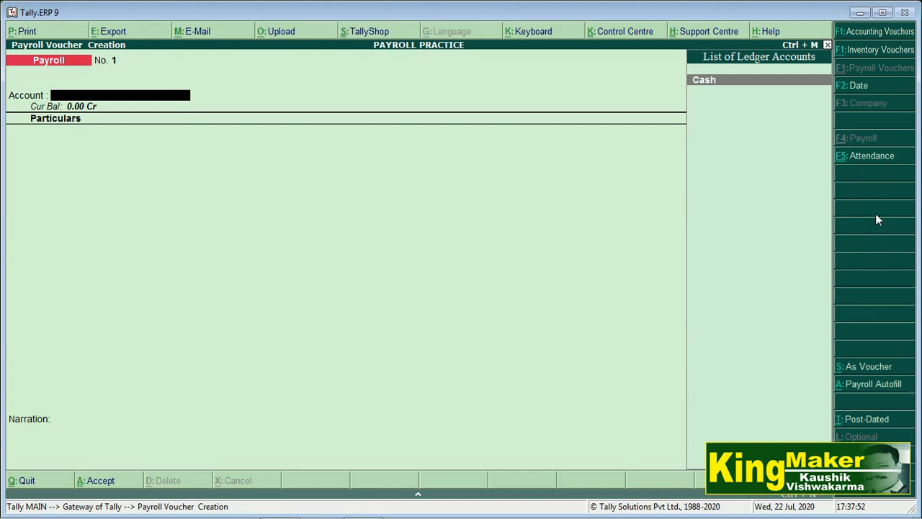
key("F5")
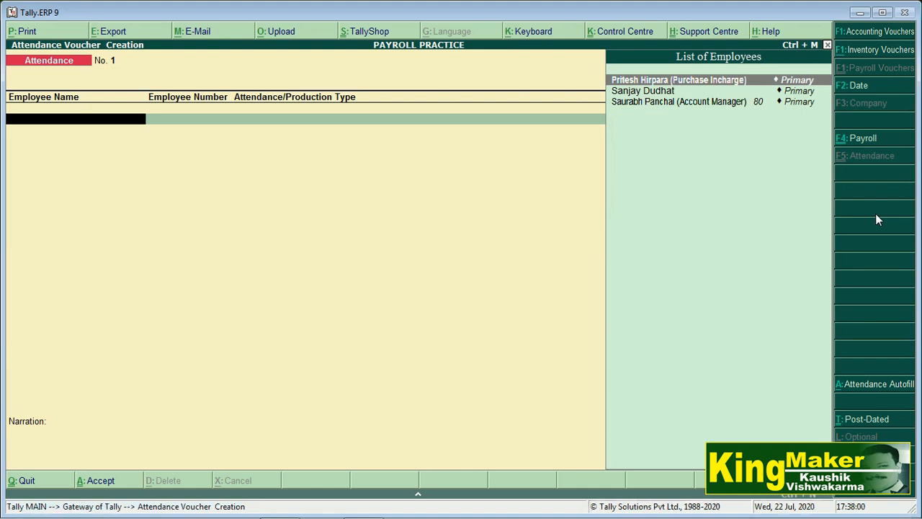
Record 31 days Present for the Account Manager.
key("Up")
key("Down")
key("Down")
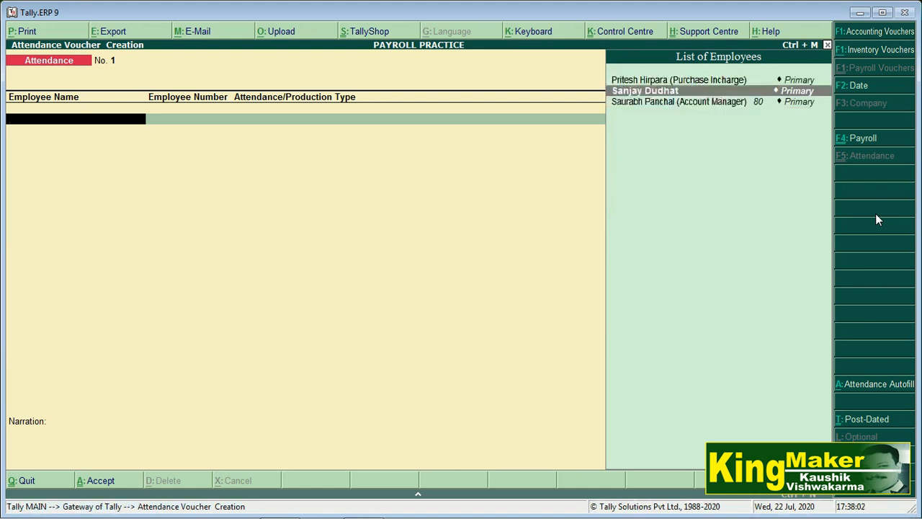
key("Down")
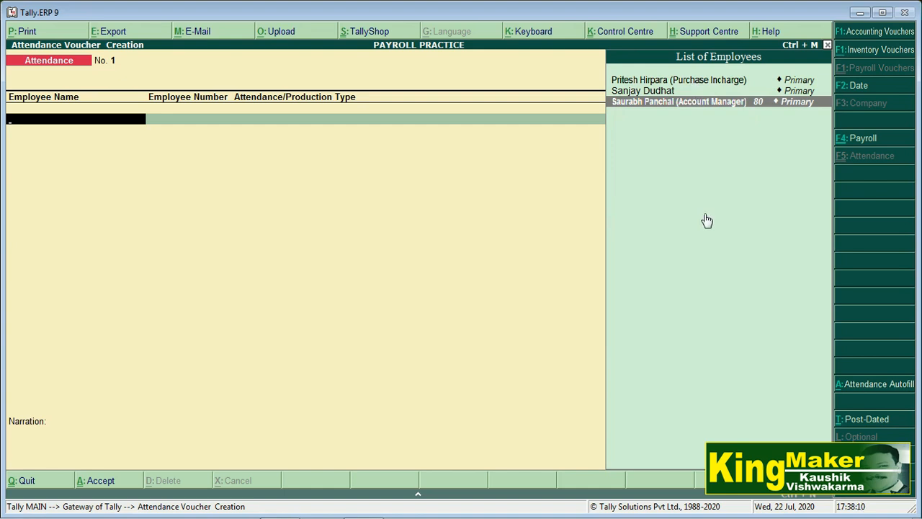
key("Return")
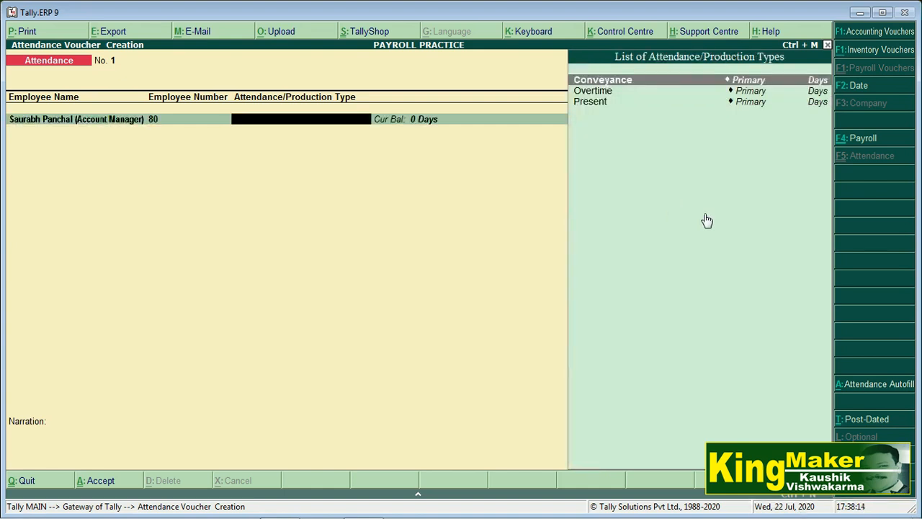
key("Down")
key("Down")
key("Return")
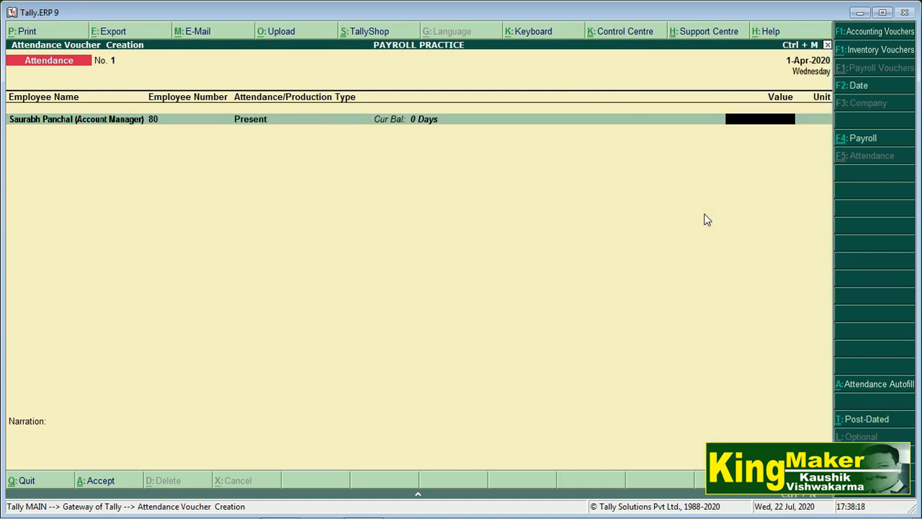
type("31")
key("Return")
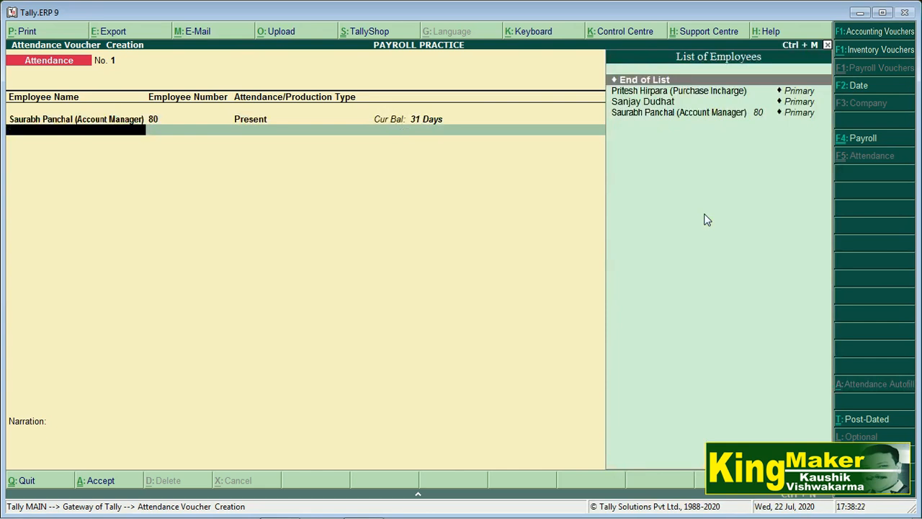
Add a Conveyance row of 5 days for the Account Manager.
key("Down")
key("Down")
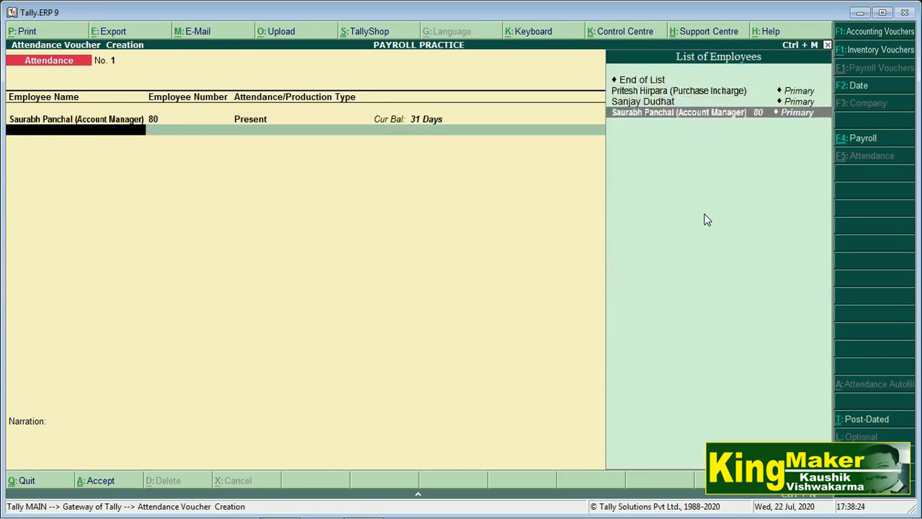
key("Return")
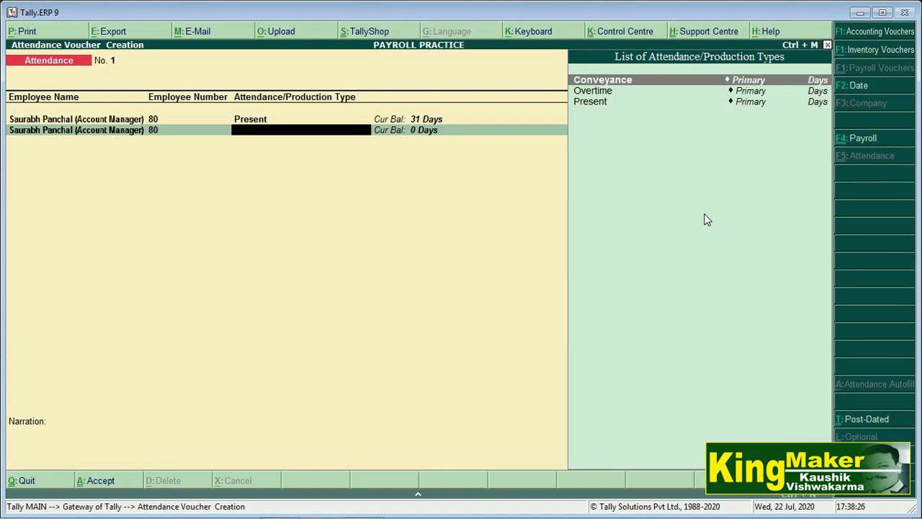
key("Down")
key("Up")
key("Return")
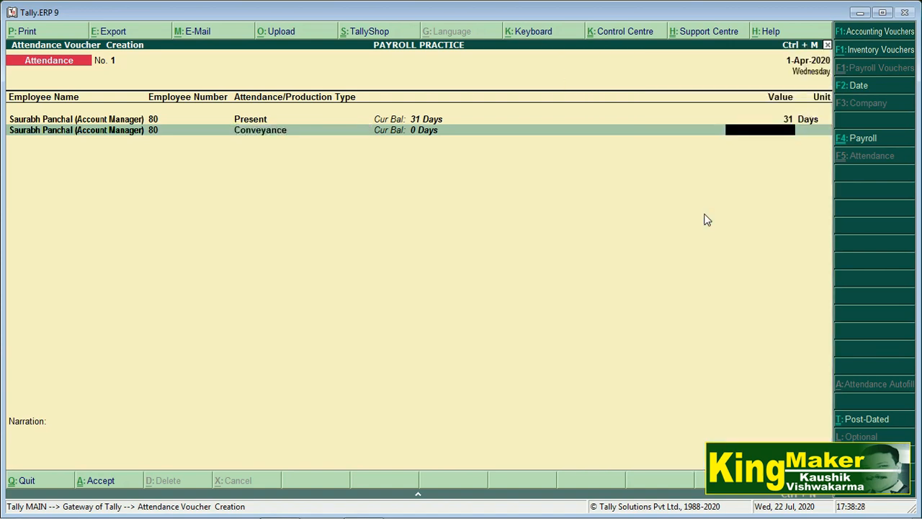
type("5")
key("Return")
Add an Overtime row of 5 days for the Account Manager.
key("Down")
key("Down")
key("Down")
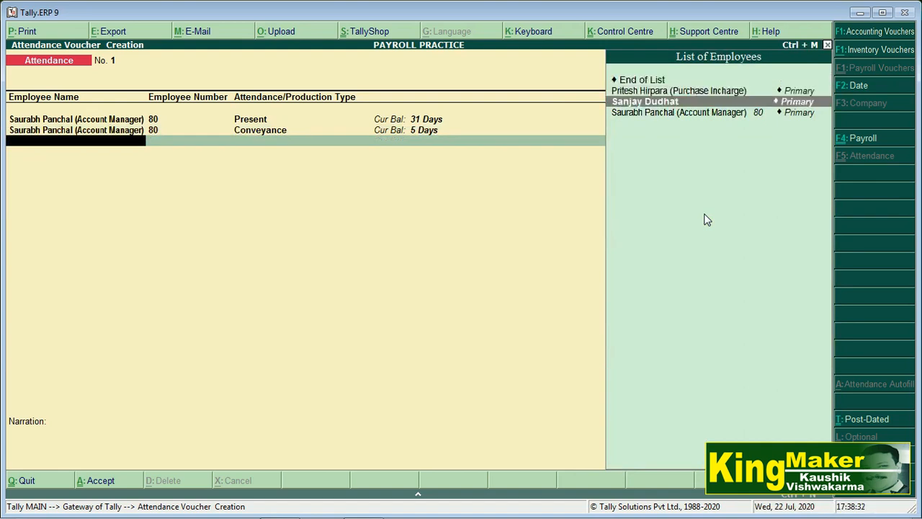
key("Return")
key("Down")
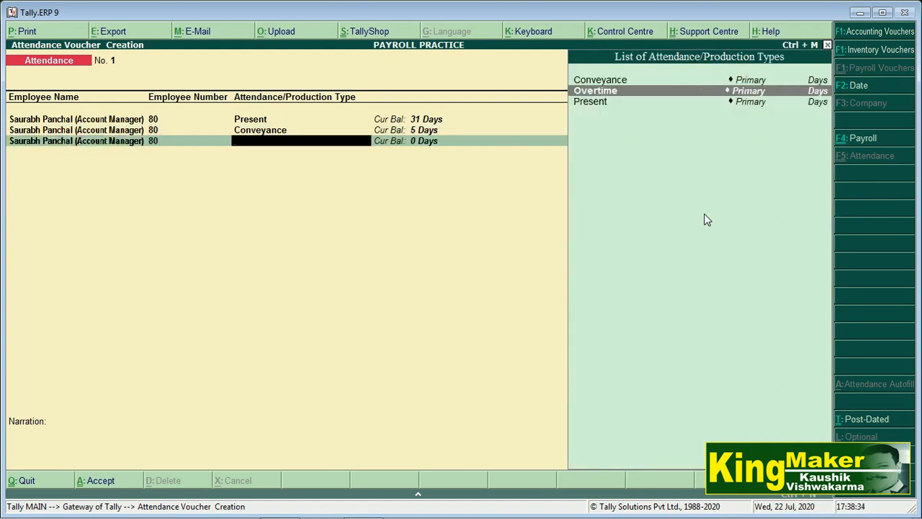
key("Return")
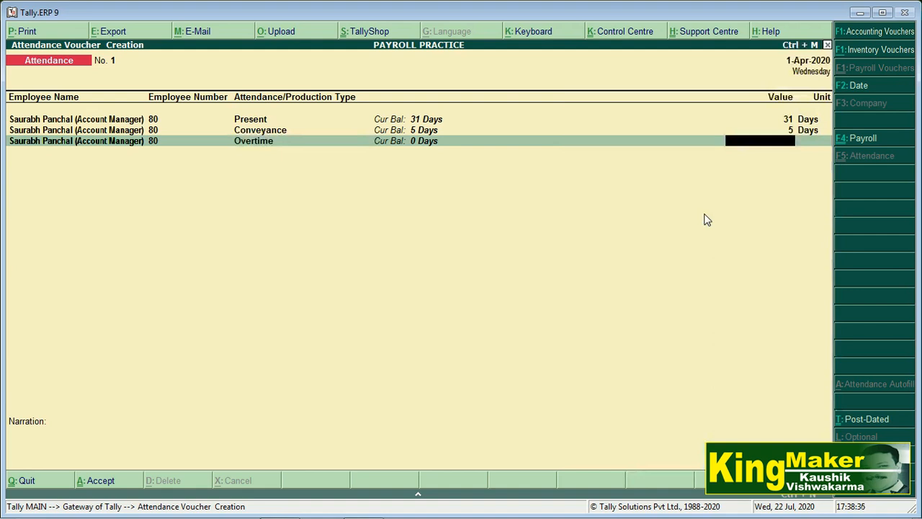
type("5")
key("Return")
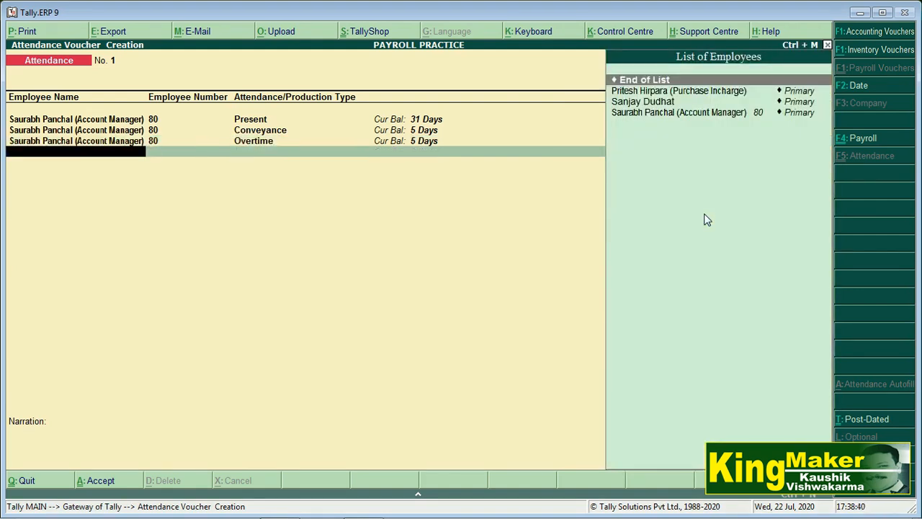
key("Down")
key("Down")
Enter the Purchase Incharge's attendance: 20 days Present, 4 days Conveyance, 3 days Overtime.
key("Up")
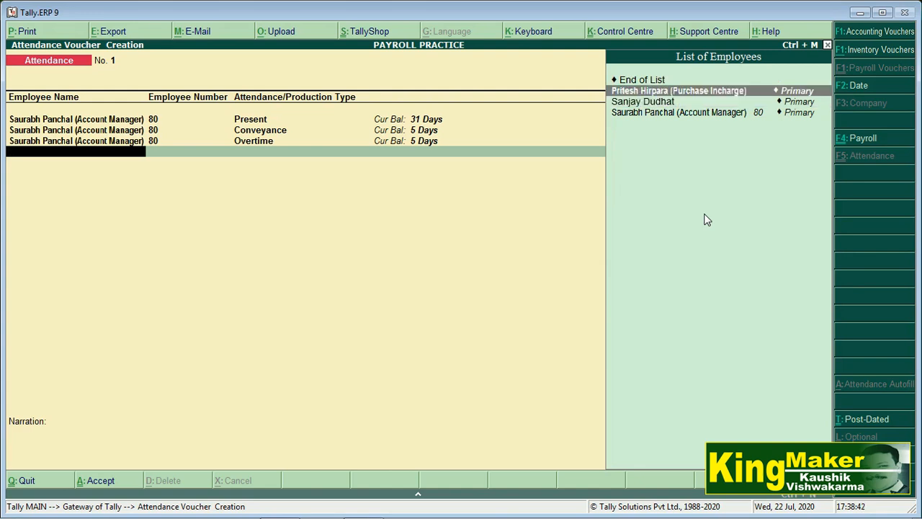
key("Return")
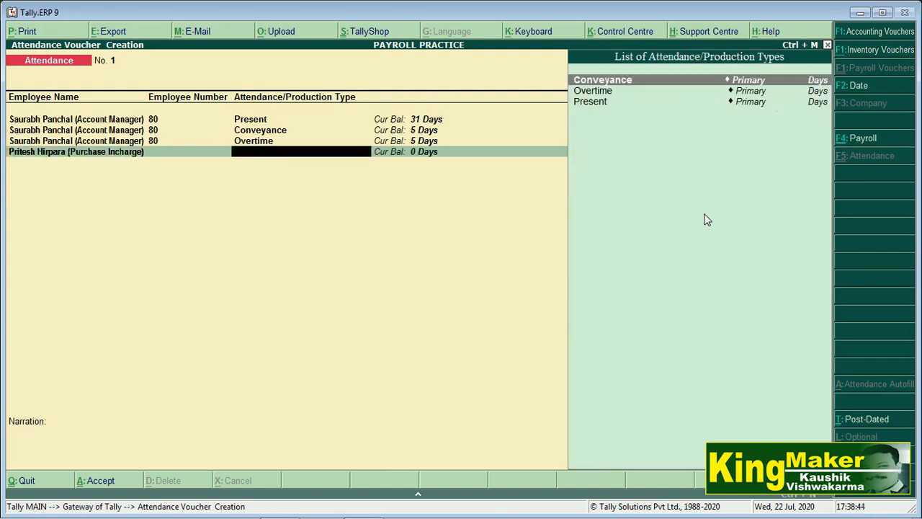
key("Down")
key("Down")
key("Return")
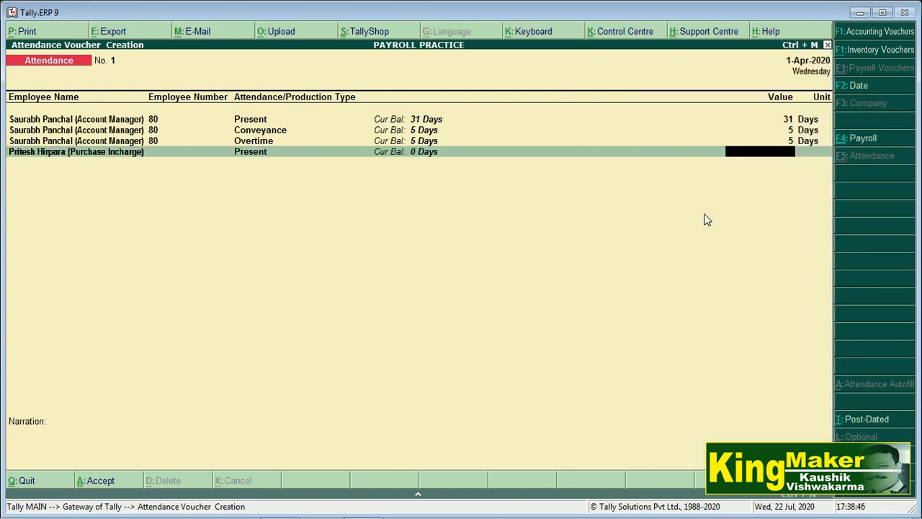
type("20")
key("Return")
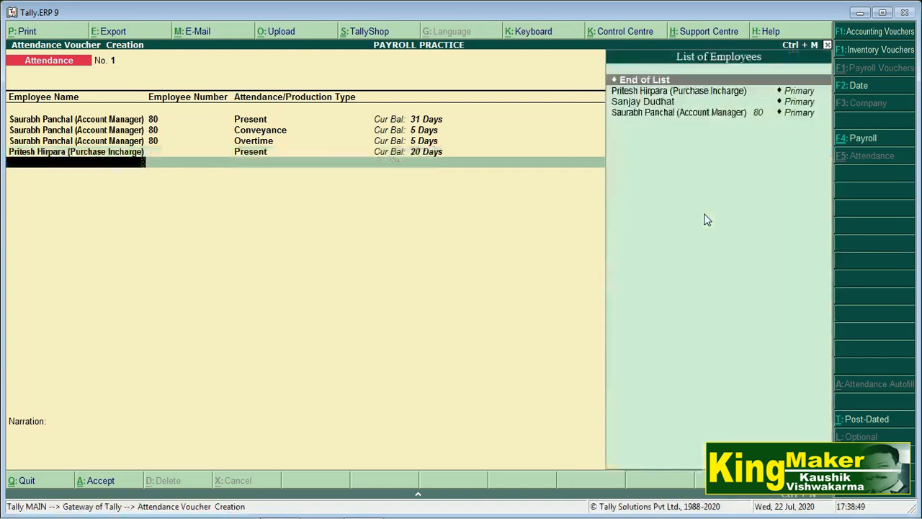
key("Down")
key("Return")
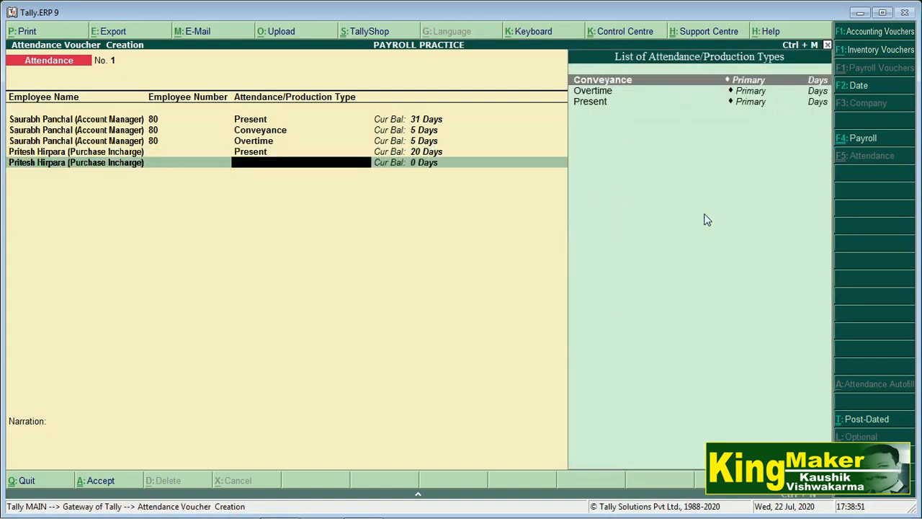
key("Down")
key("Down")
key("Up")
key("Up")
key("Return")
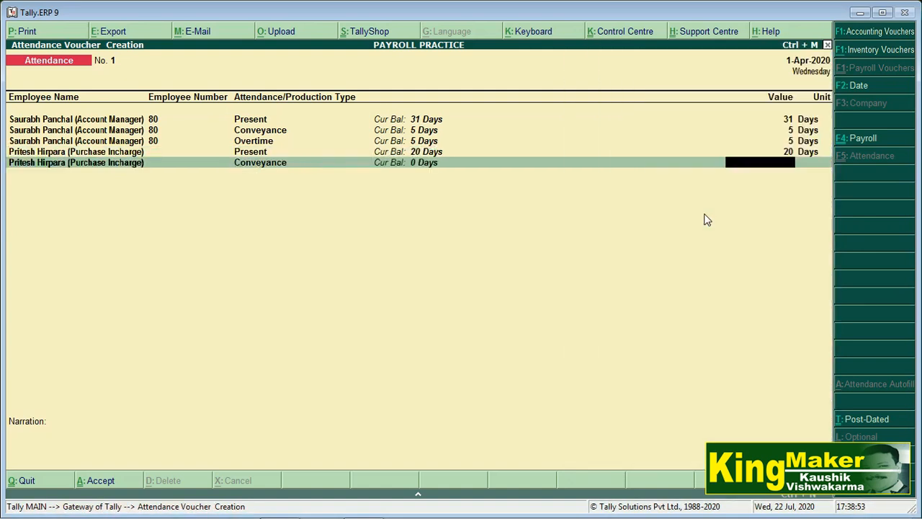
type("4")
key("Return")
key("Down")
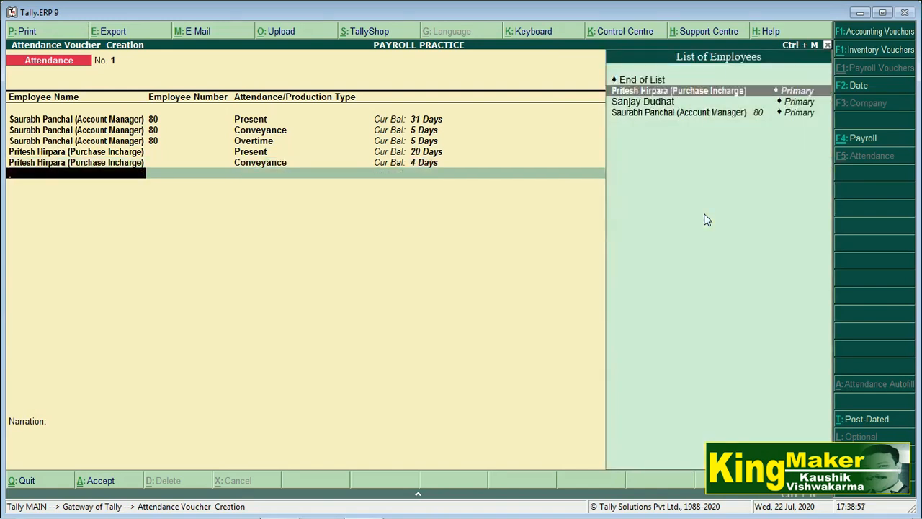
key("Return")
key("Down")
key("Down")
key("Up")
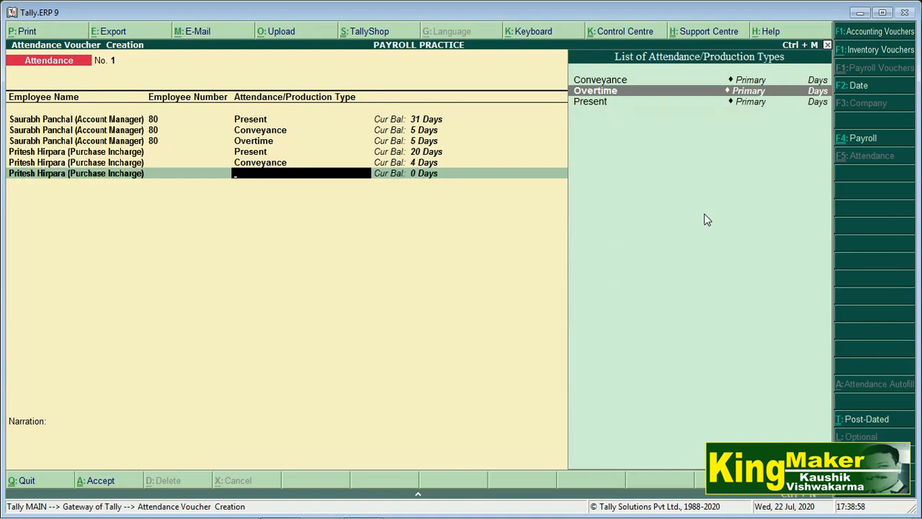
key("Return")
type("3")
key("Return")
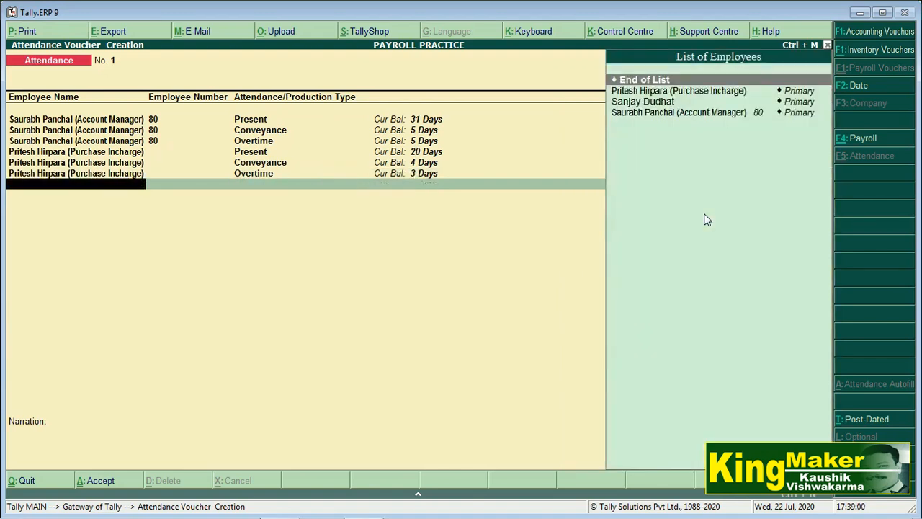
Enter the third employee's attendance: 5 days Present, 5 days Conveyance, 4 days Overtime.
key("Up")
key("Up")
key("Down")
key("Return")
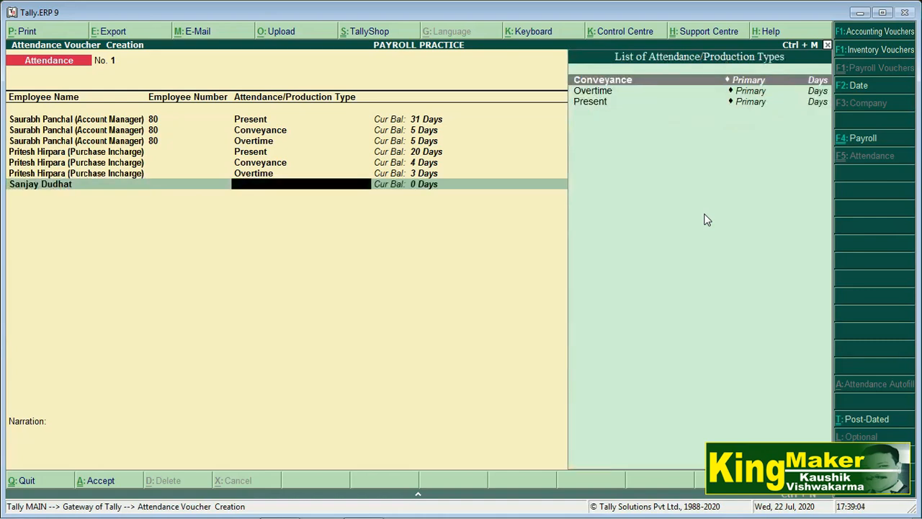
key("Down")
key("Down")
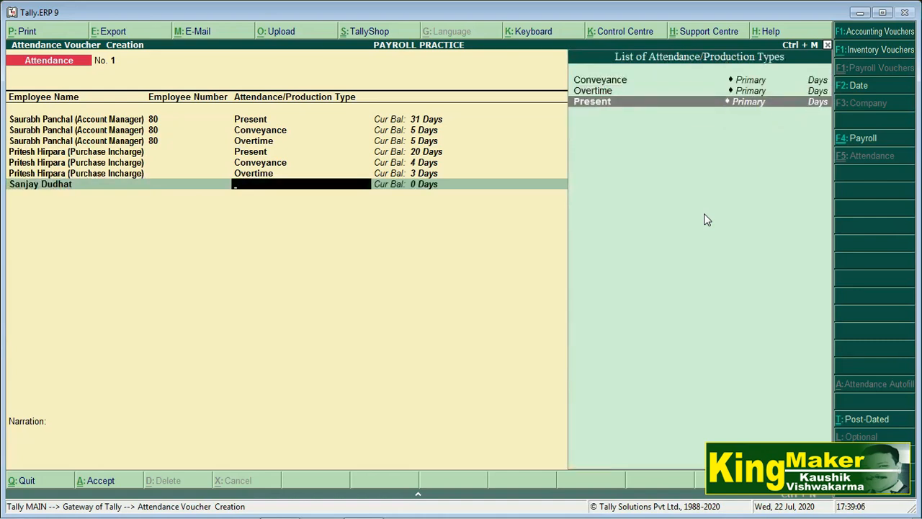
key("Return")
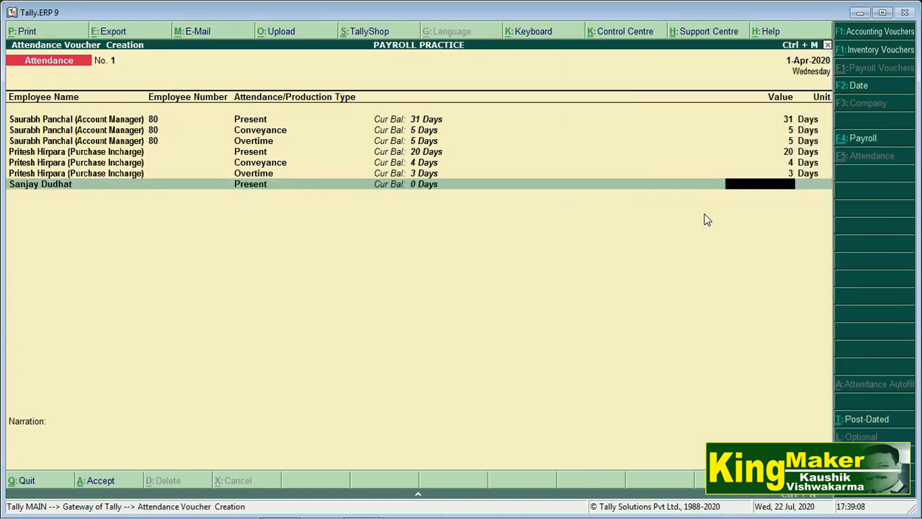
type("5")
key("Return")
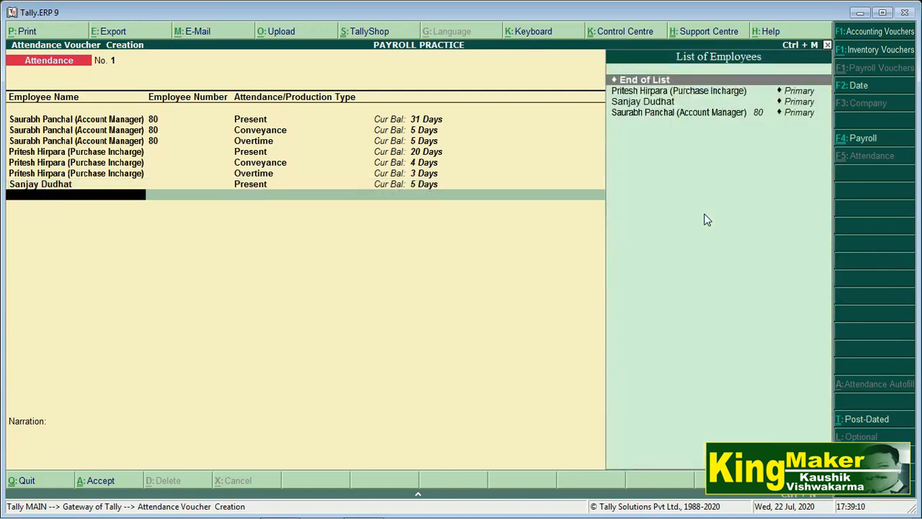
key("Down")
key("Down")
key("Return")
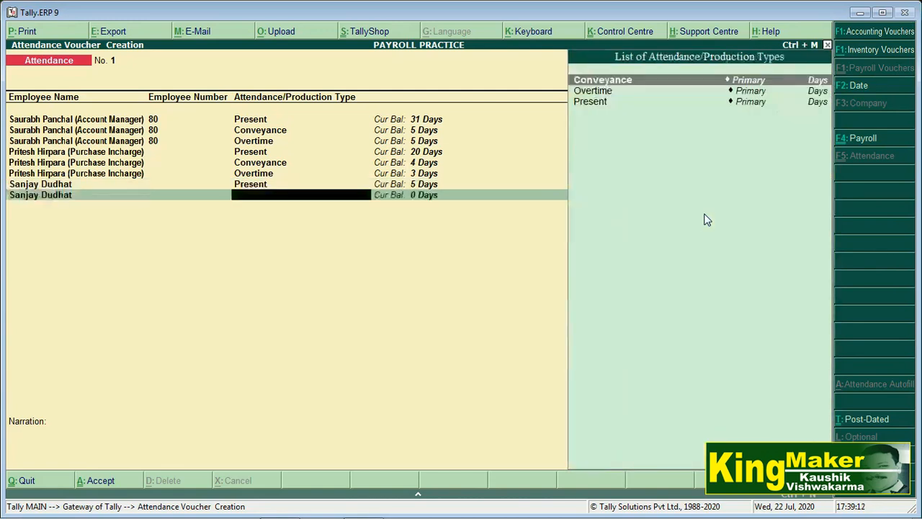
key("Down")
key("Down")
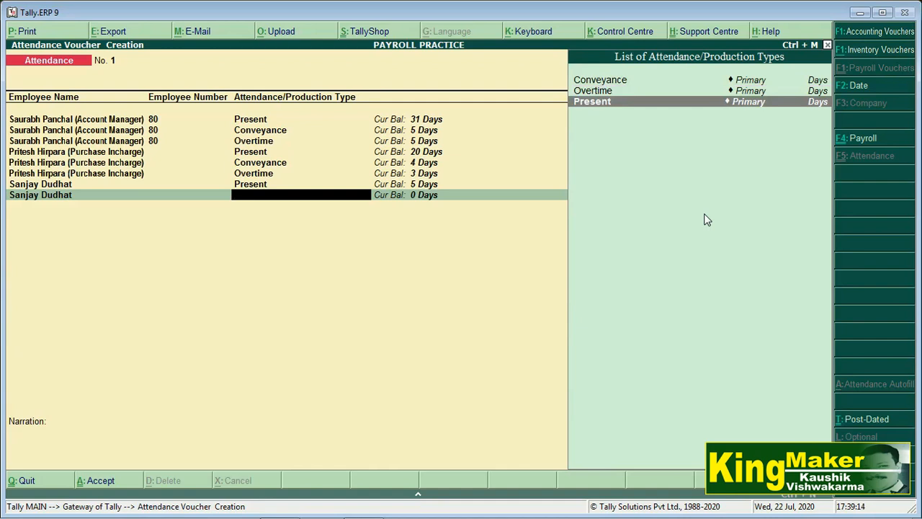
key("Up")
key("Up")
key("Return")
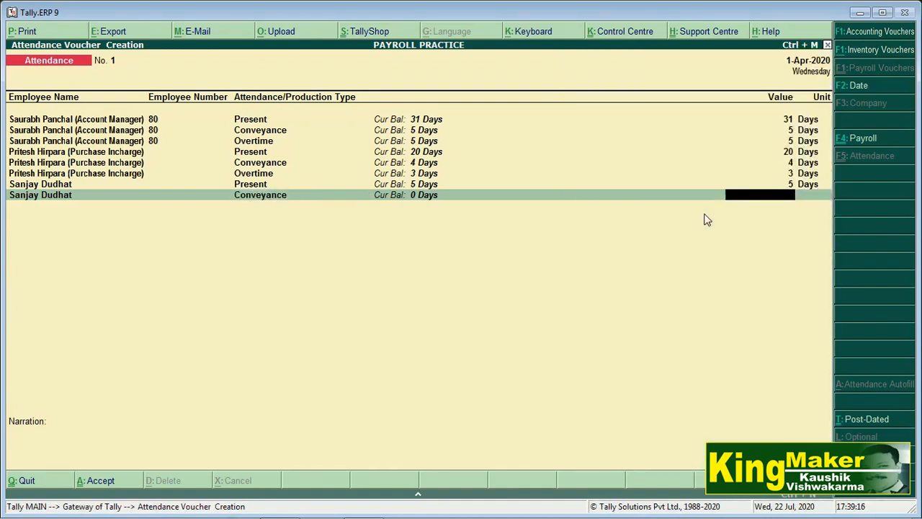
type("5")
key("Return")
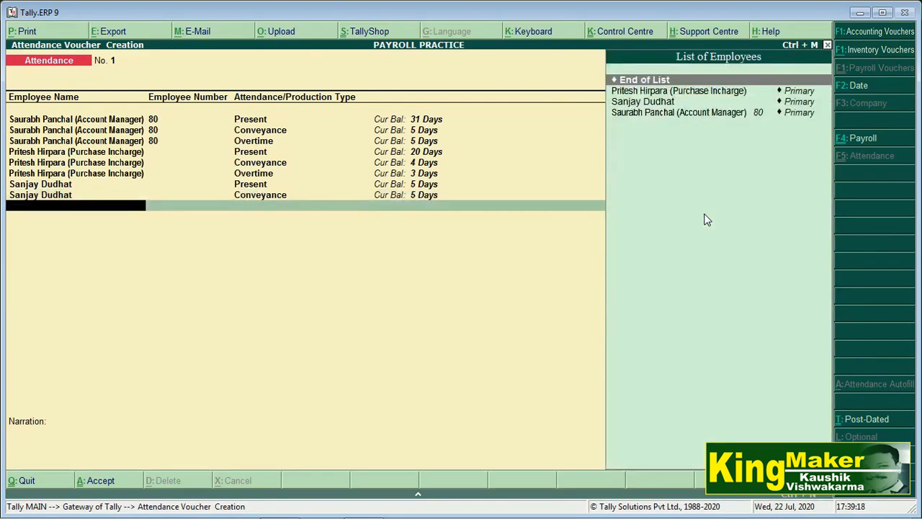
key("Down")
key("Down")
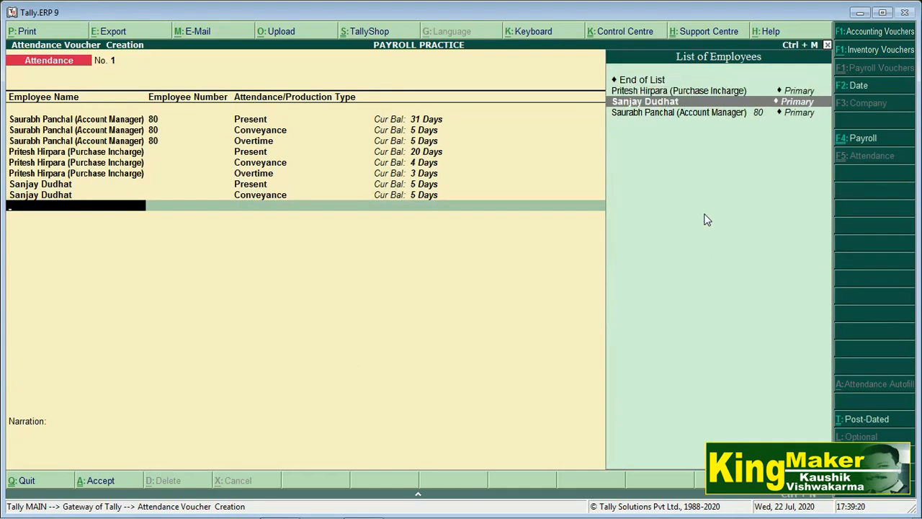
key("Return")
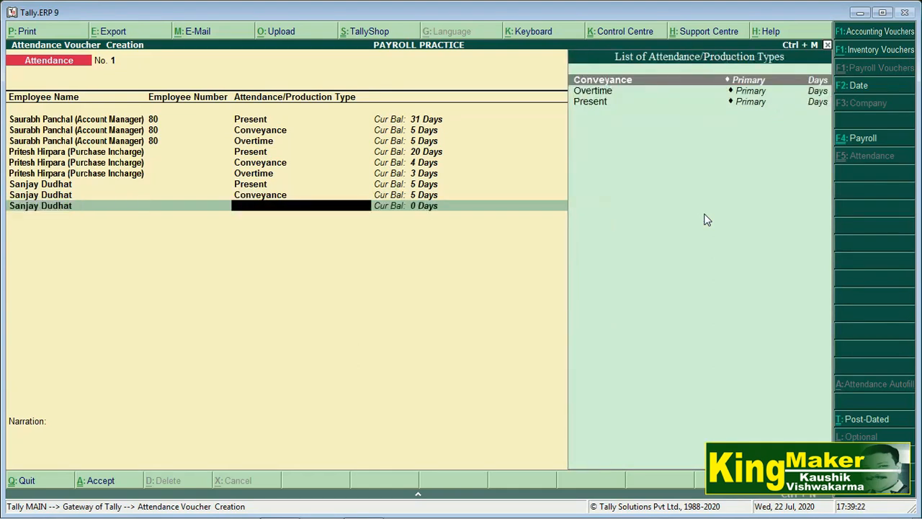
key("Down")
key("Down")
key("Up")
key("Return")
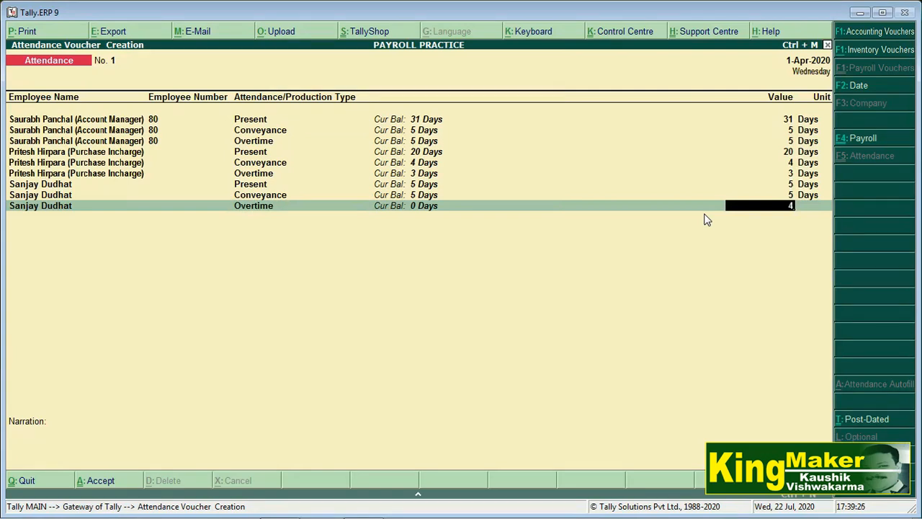
type("4")
key("Return")
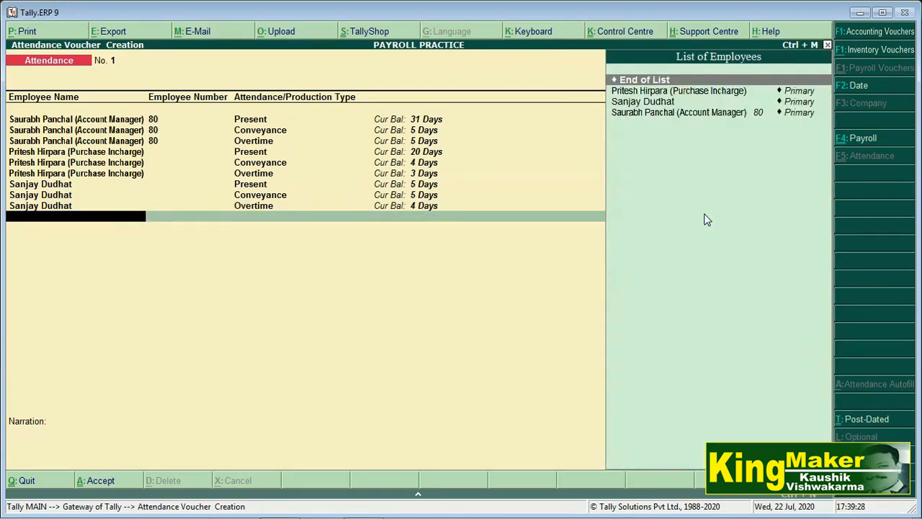
End the employee list, save attendance voucher No. 1 and start a Payroll voucher.
key("Return")
key("Return")
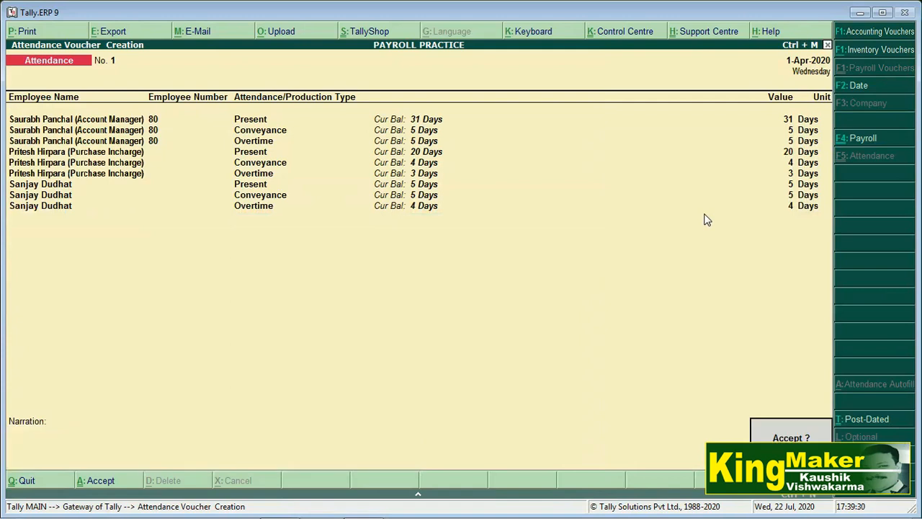
key("Return")
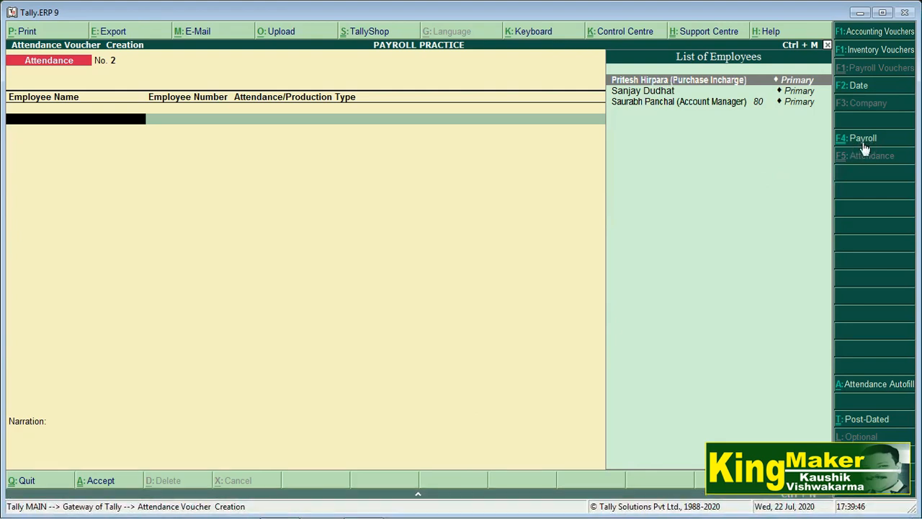
key("ctrl+F4")
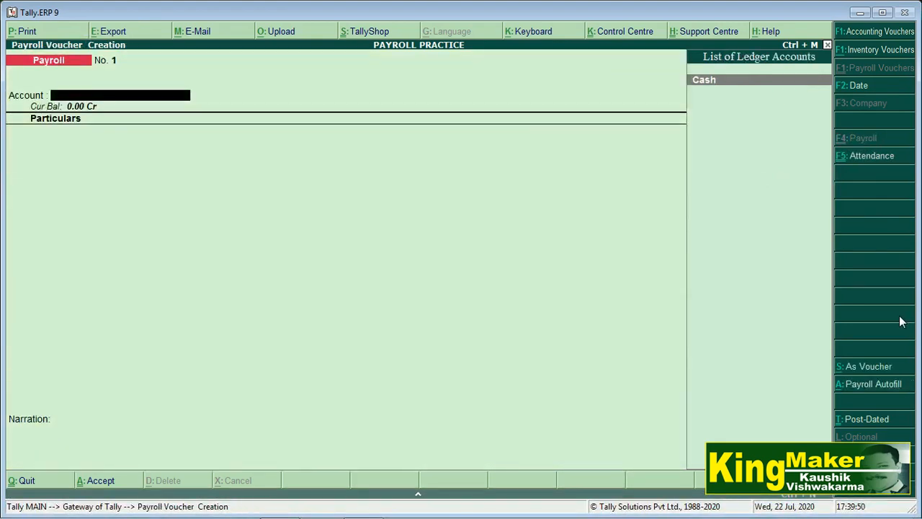
Autofill the Salary process from Cash for all employees through 2-4-2020, answering No to For Banking.
type("c")
key("Return")
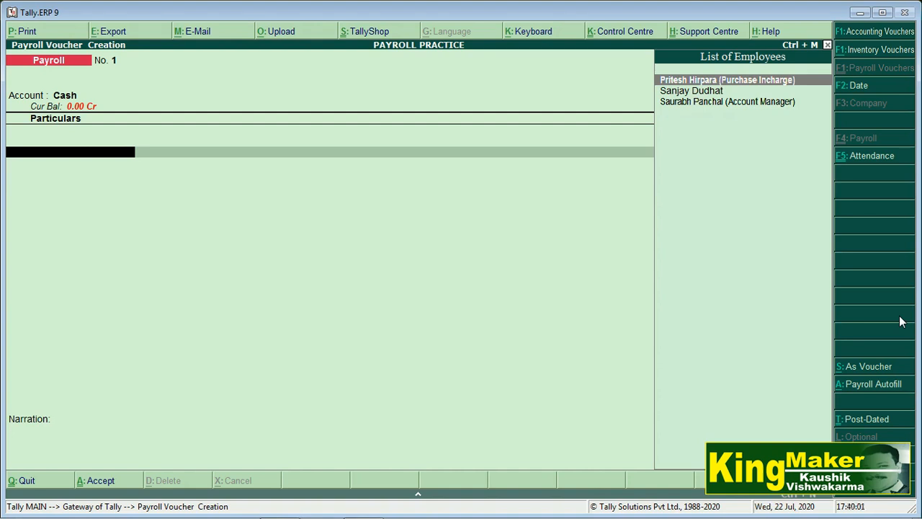
key("alt+a")
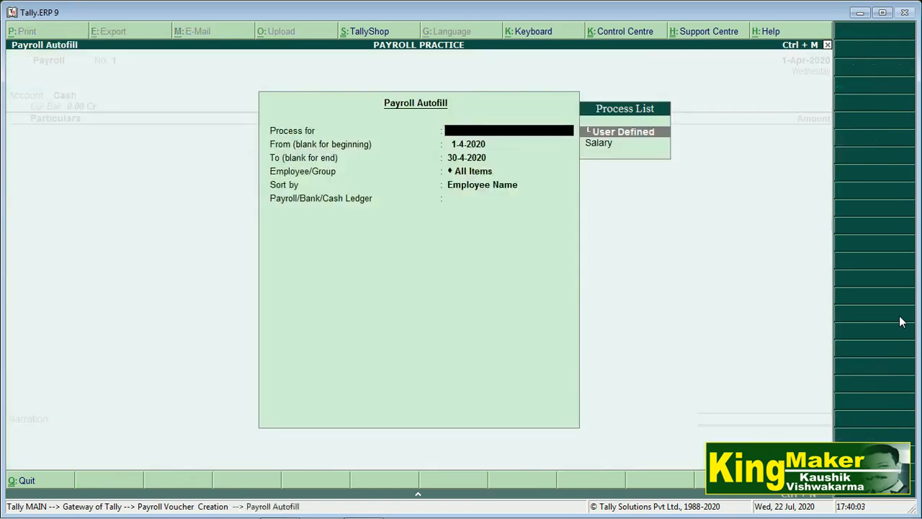
key("Down")
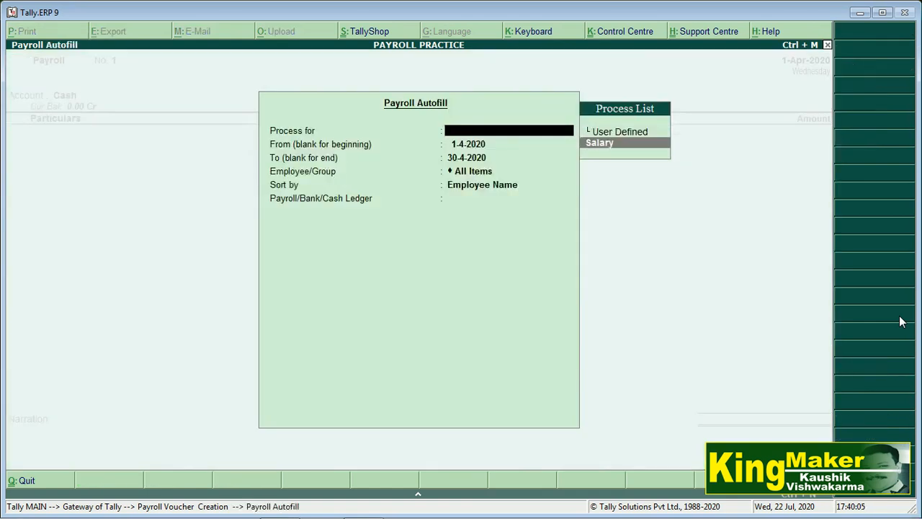
key("Return")
key("Return")
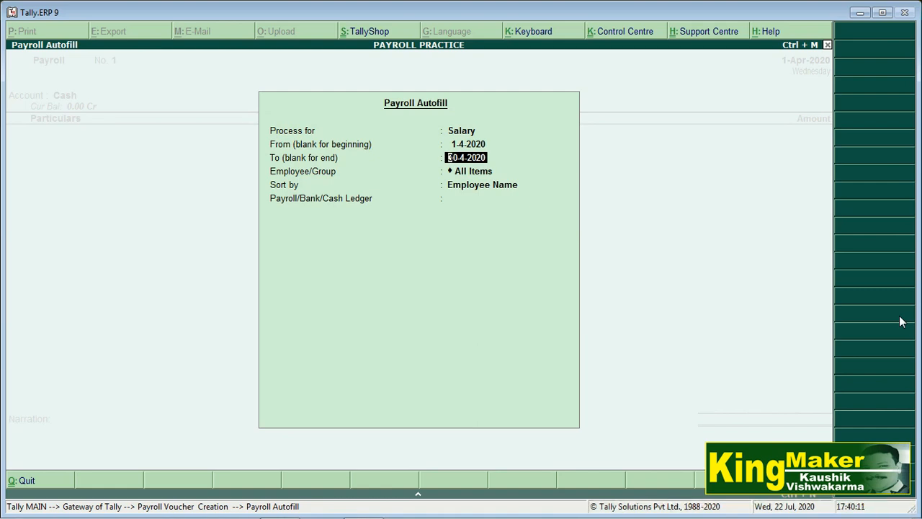
type("2.")
key("Return")
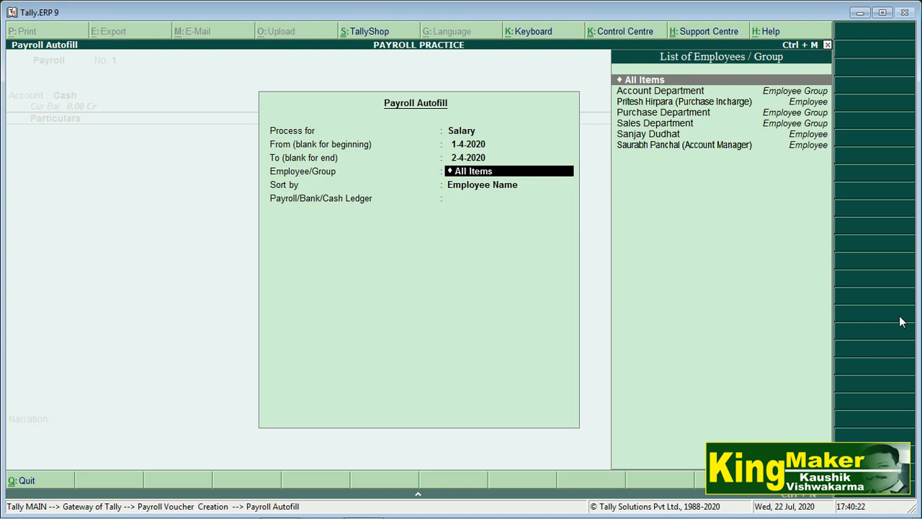
key("Return")
key("Return")
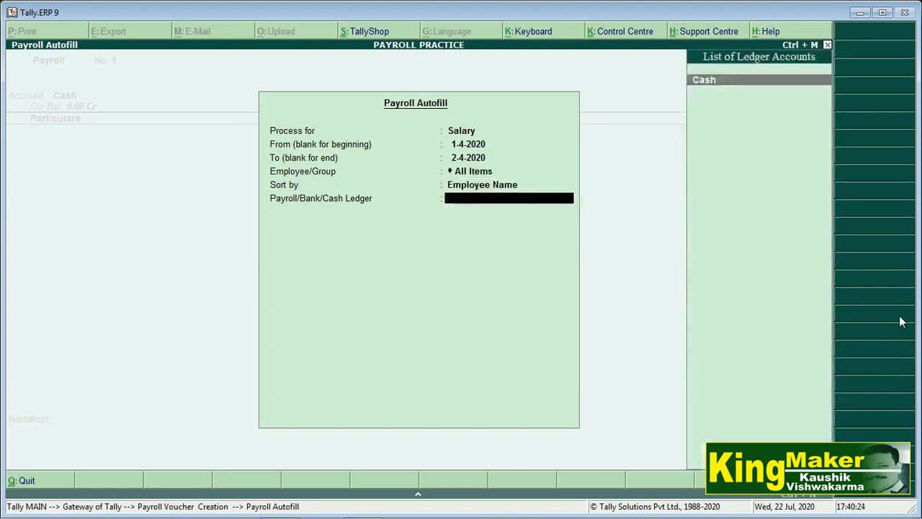
key("Return")
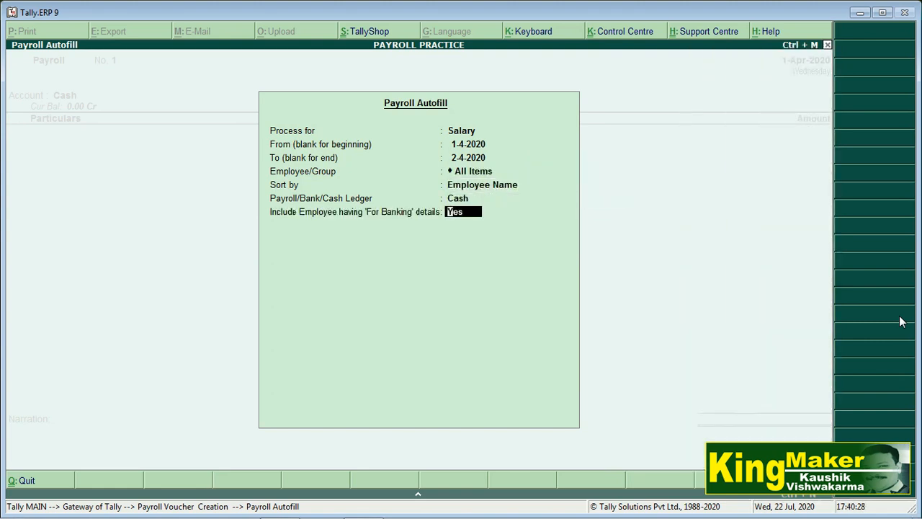
type("n")
key("Return")
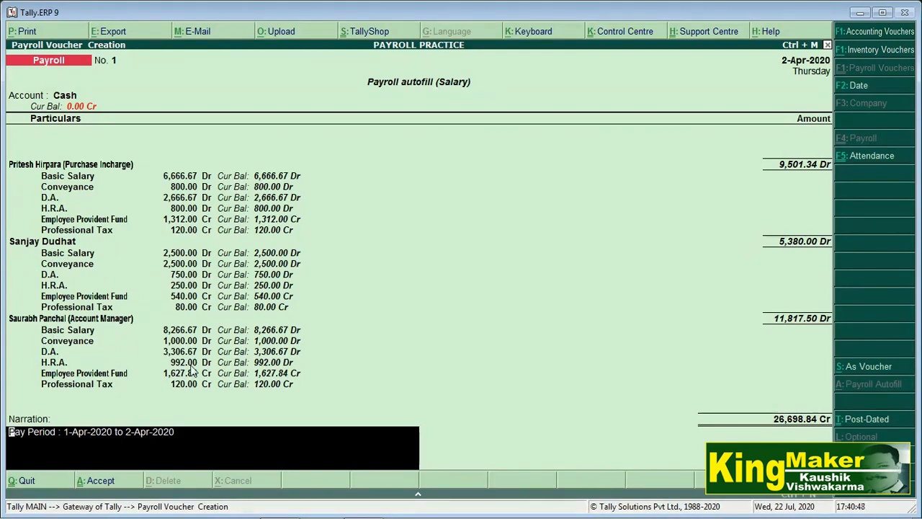
Skip the narration and save payroll voucher No. 1 totalling 26,698.84.
key("Return")
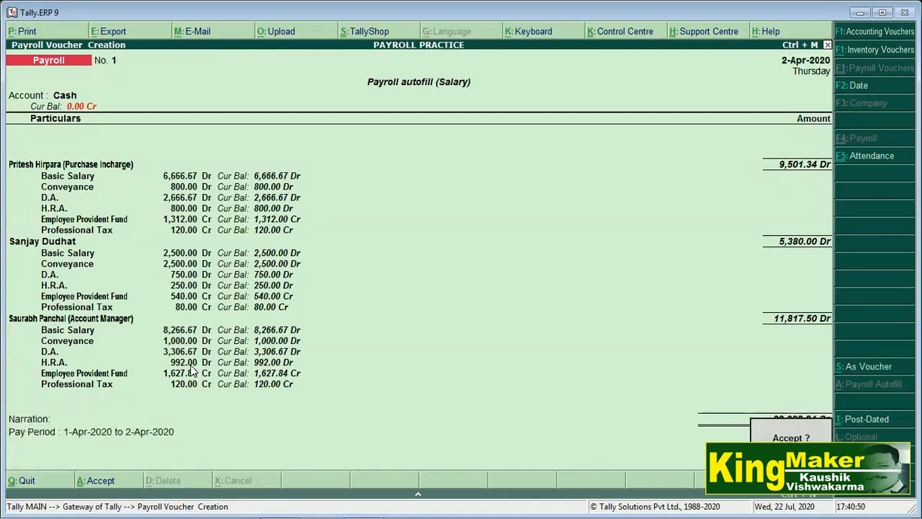
key("Return")
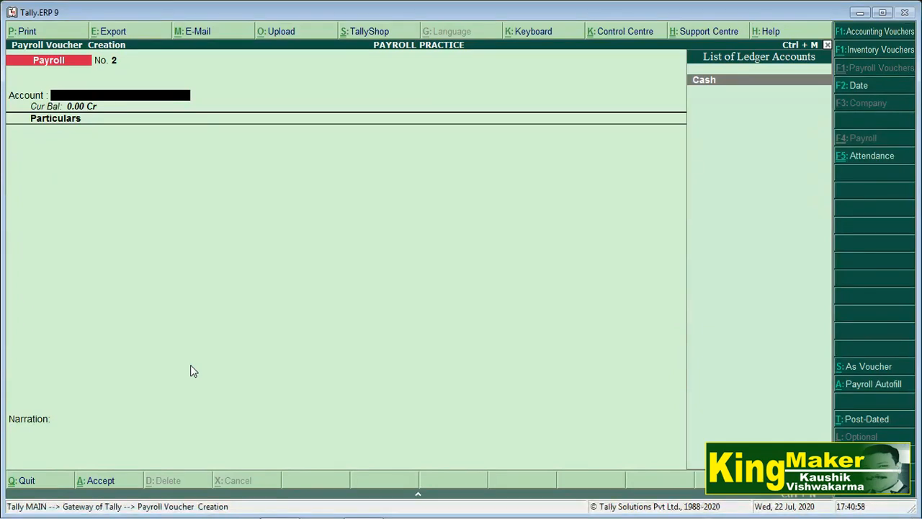
Quit voucher entry and go to Display > Payroll Reports.
key("Escape")
key("Return")
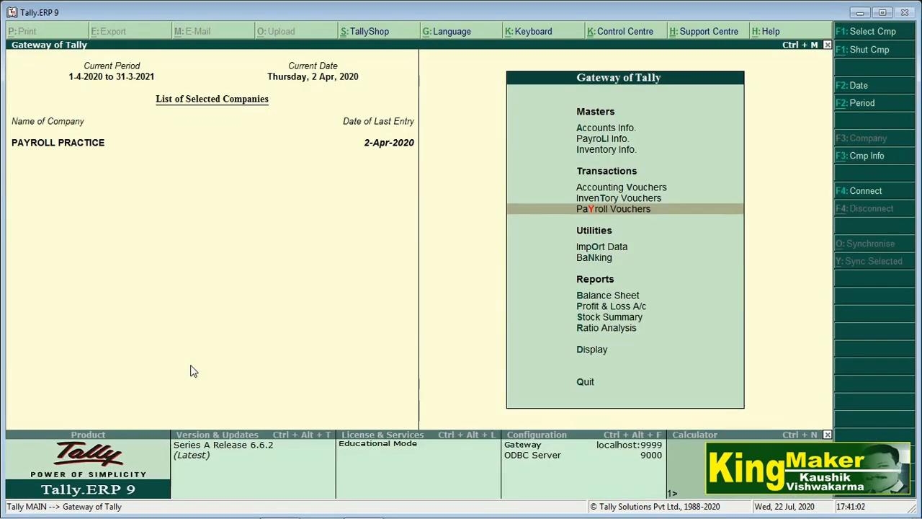
key("Down")
key("Down")
key("Down")
key("Down")
key("Down")
key("Down")
key("Up")
key("Up")
key("Down")
key("Down")
key("Up")
key("Up")
key("Up")
key("Up")
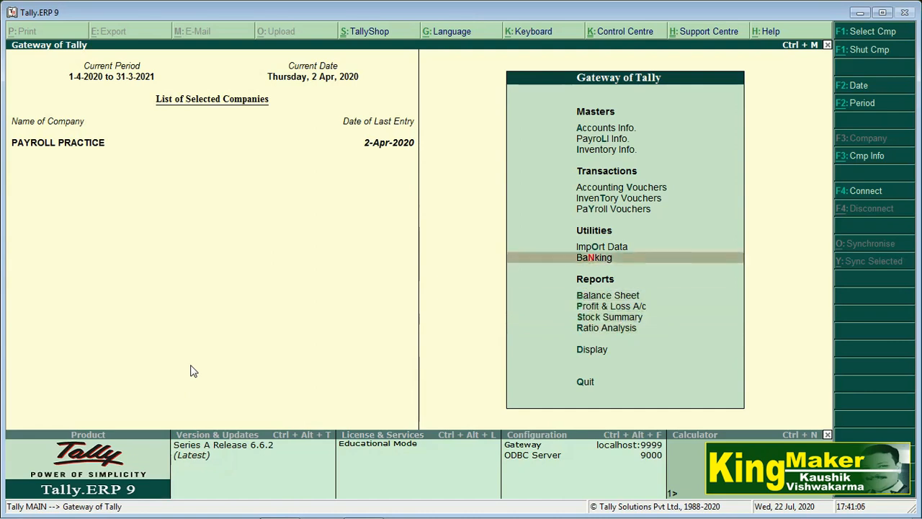
key("Up")
key("Up")
key("Up")
key("Down")
key("Down")
key("Down")
key("Down")
key("Down")
key("Down")
key("Down")
key("Down")
key("Return")
key("Down")
key("Down")
key("Down")
key("Down")
key("Down")
key("Down")
key("Down")
key("Down")
key("Down")
key("Up")
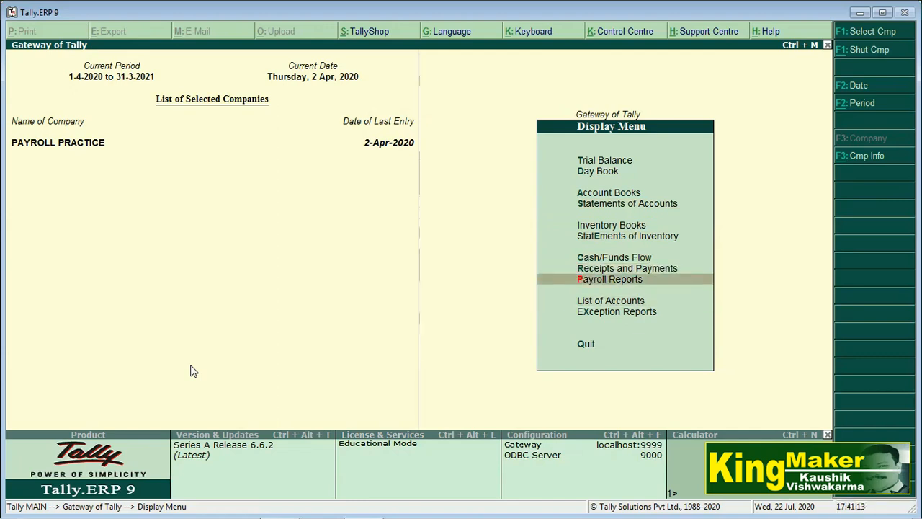
key("Return")
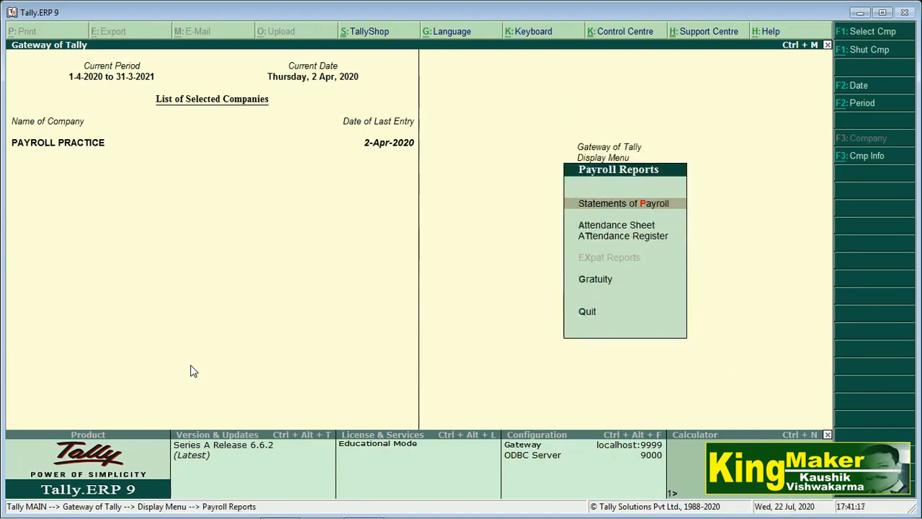
Go through Statements of Payroll > Pay Slip to Single Pay Slip.
key("Return")
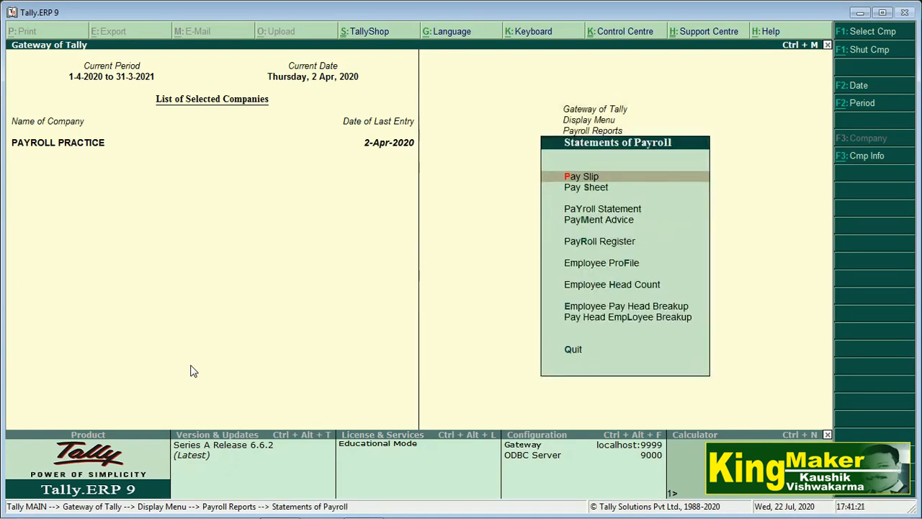
key("Down")
key("Down")
key("Down")
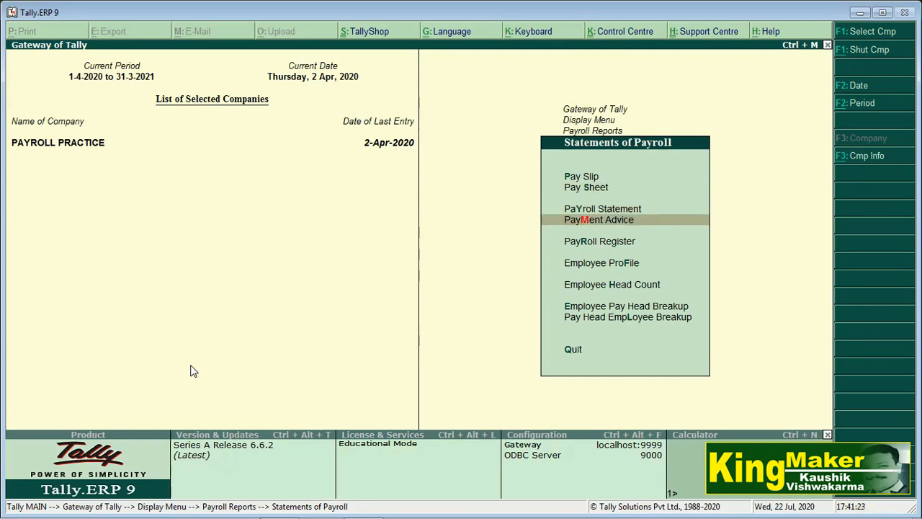
key("Up")
key("Up")
key("Up")
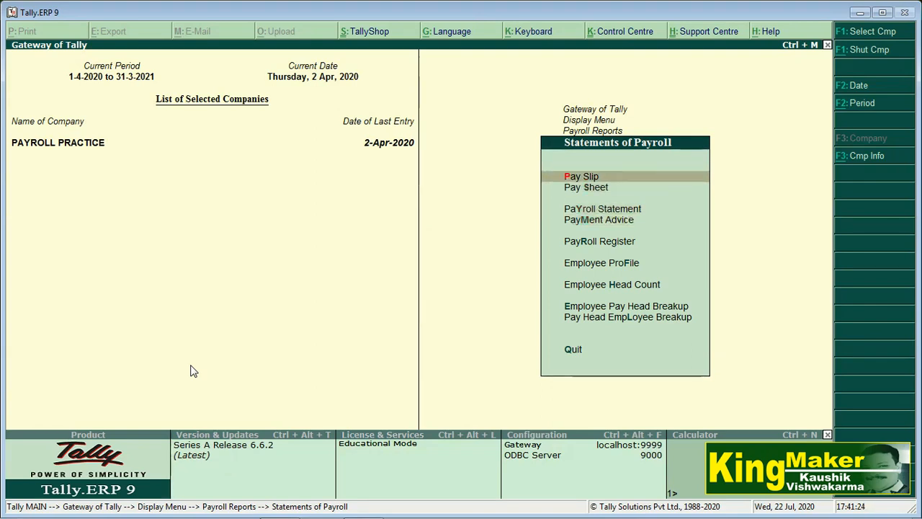
key("Return")
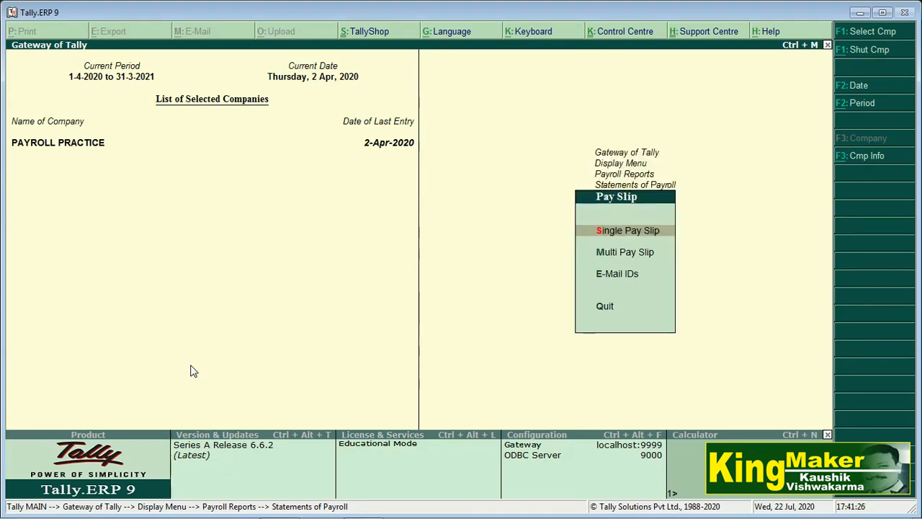
key("Return")
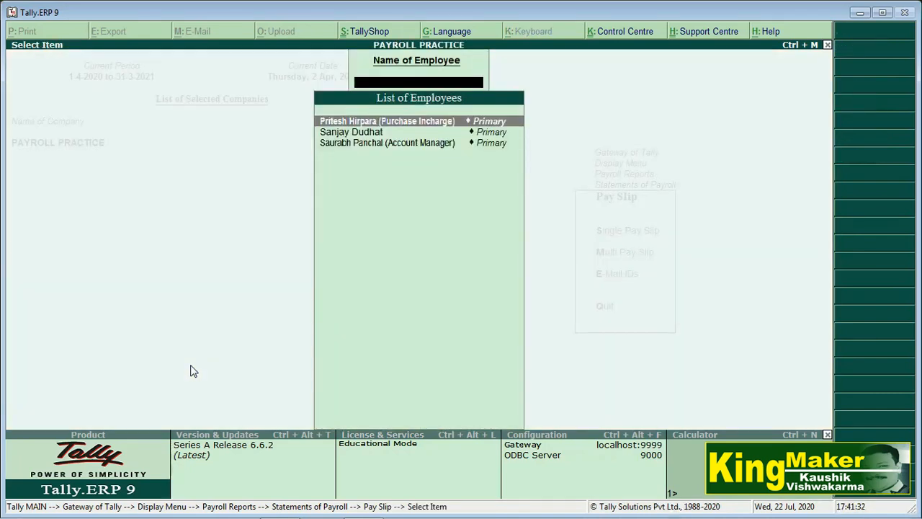
Print the Purchase Incharge's April 2020 pay slip to OneNote and bring OneNote forward.
key("Return")
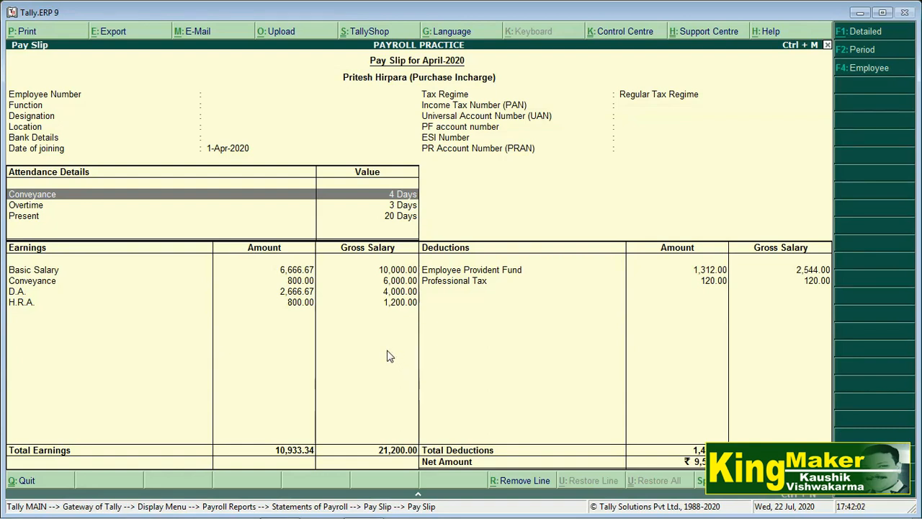
key("alt+p")
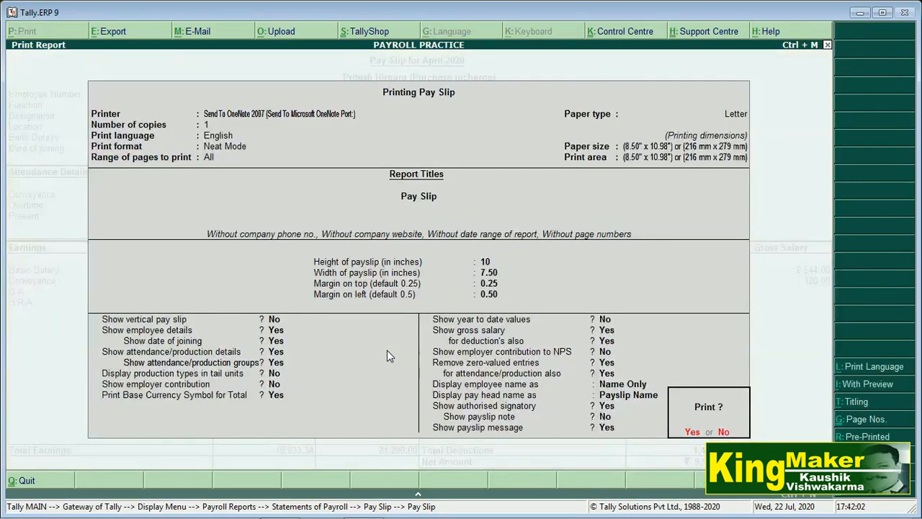
left_click(691, 433)
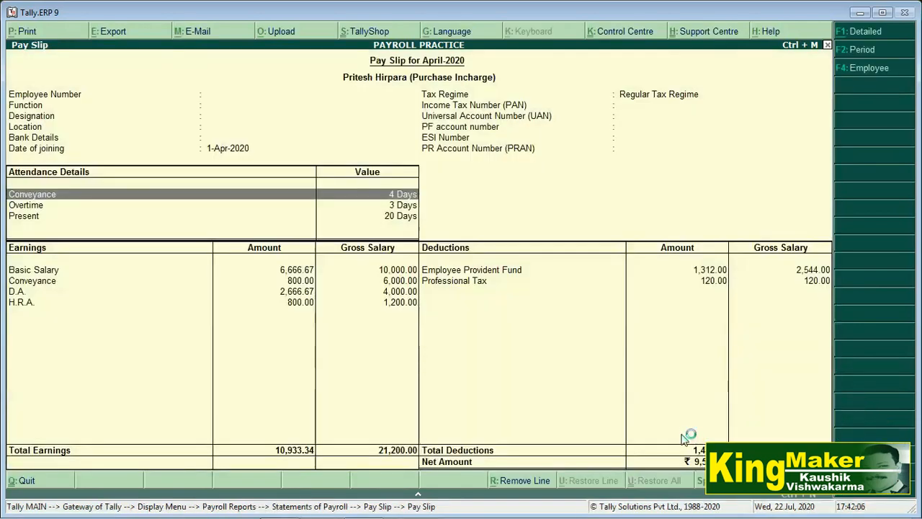
left_click(448, 509)
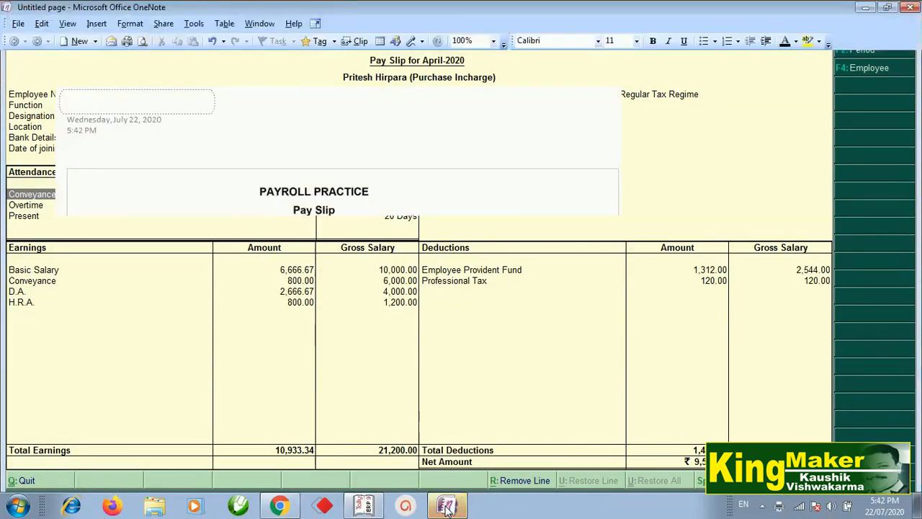
Look over the printed pay slip on the OneNote page, then return to Tally.
scroll(294, 263, "down", 1)
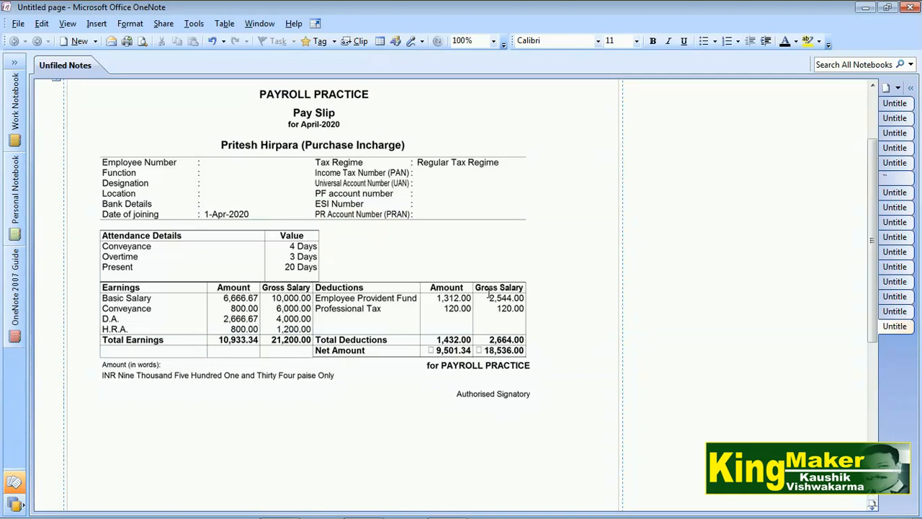
left_click(367, 506)
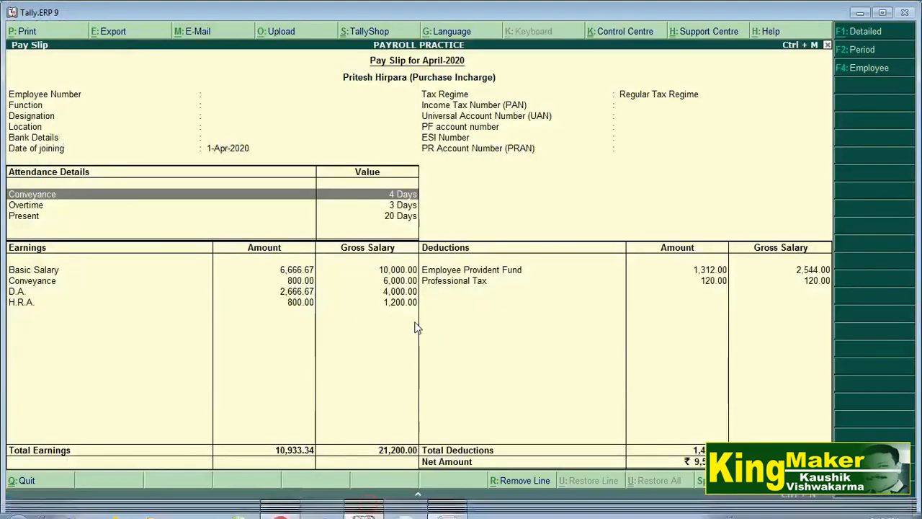
Close the pay slip and view the Pay Sheet for all employees.
key("Escape")
key("Escape")
key("Escape")
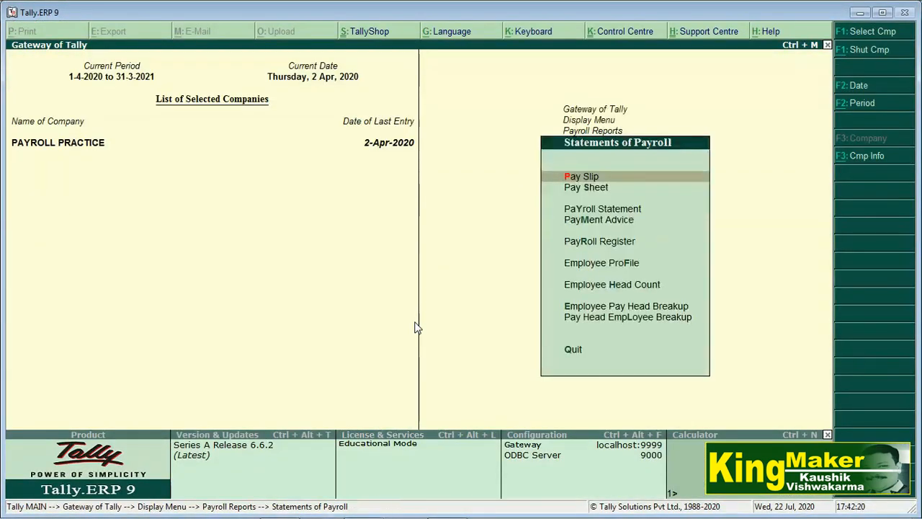
key("Down")
key("Up")
key("Down")
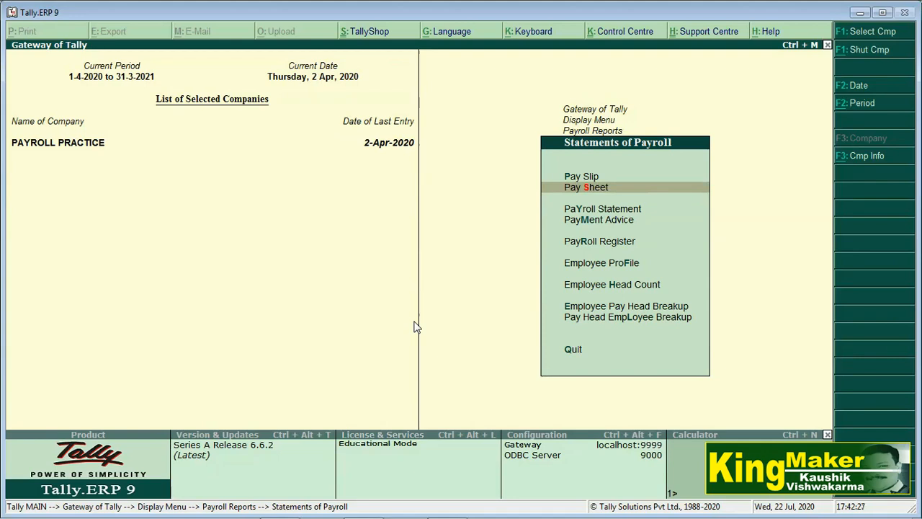
key("Return")
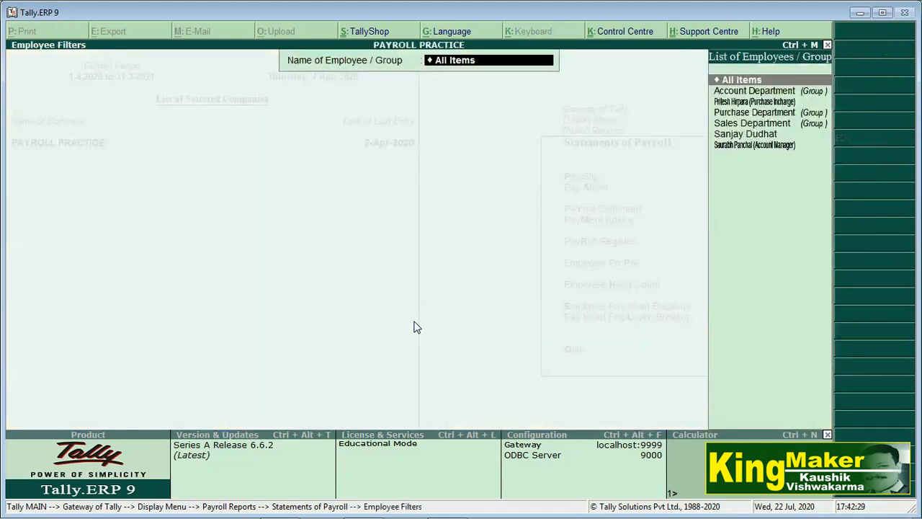
key("Return")
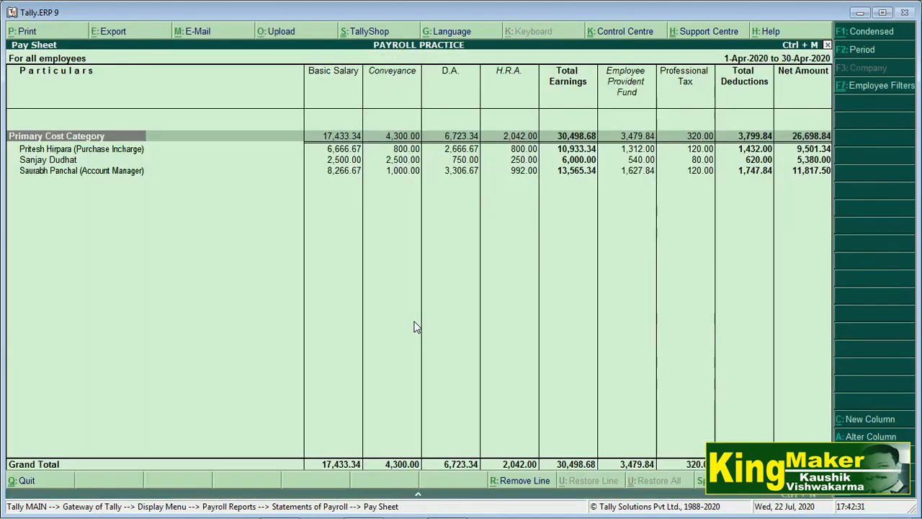
key("Escape")
key("Escape")
View the Basic Salary Payroll Statement totalling 17,433.34, then return to Statements of Payroll.
key("Down")
key("Return")
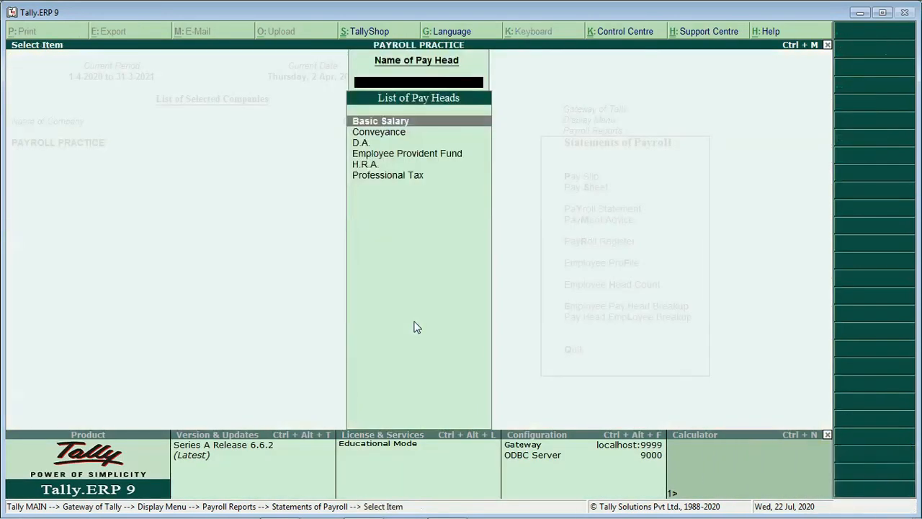
key("Return")
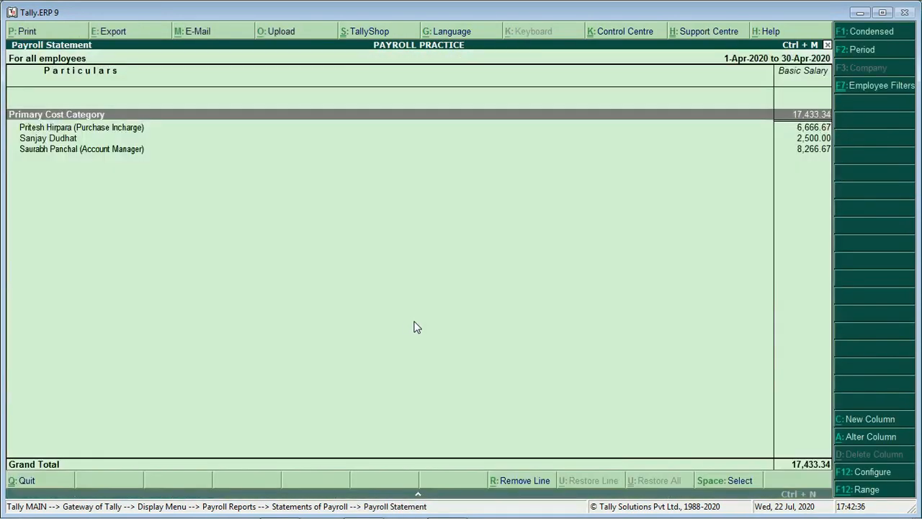
key("Down")
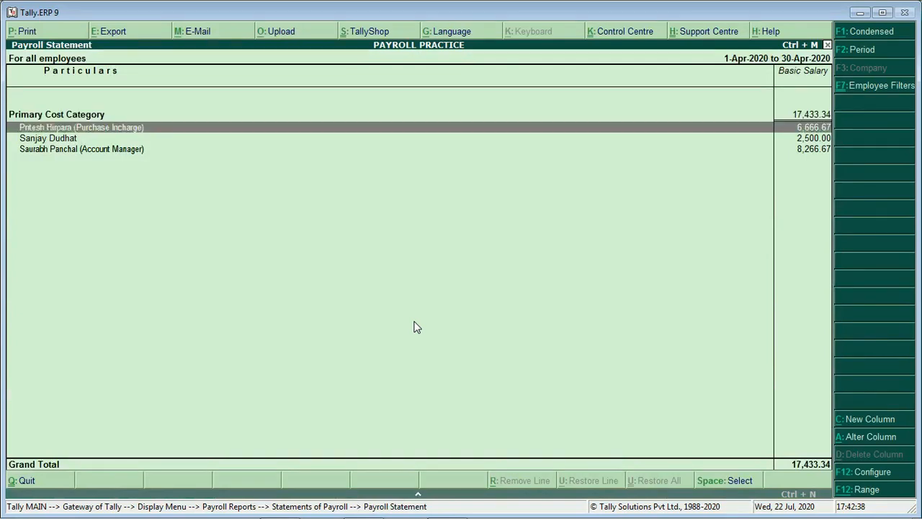
key("Down")
key("Down")
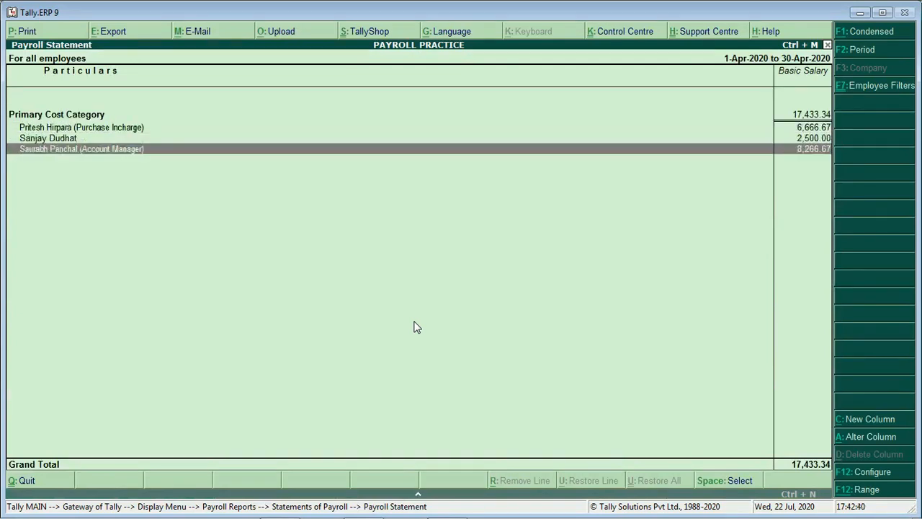
key("Escape")
key("Escape")
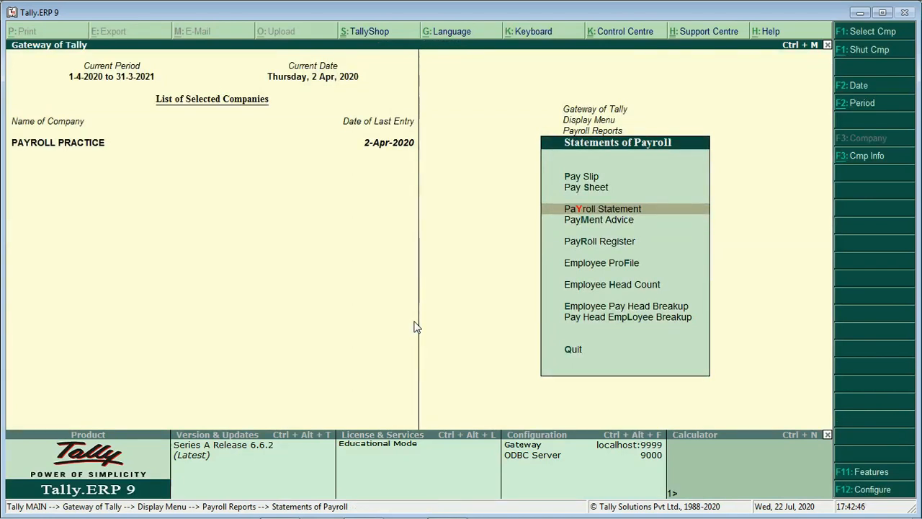
key("Down")
key("Down")
key("Down")
key("Down")
key("Down")
key("Down")
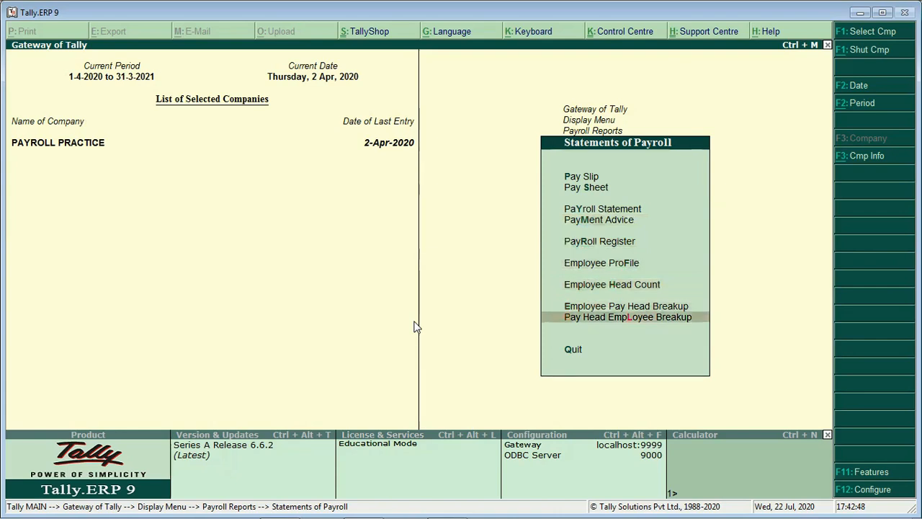
key("Up")
key("Up")
key("Up")
key("Up")
key("Up")
key("Up")
key("Up")
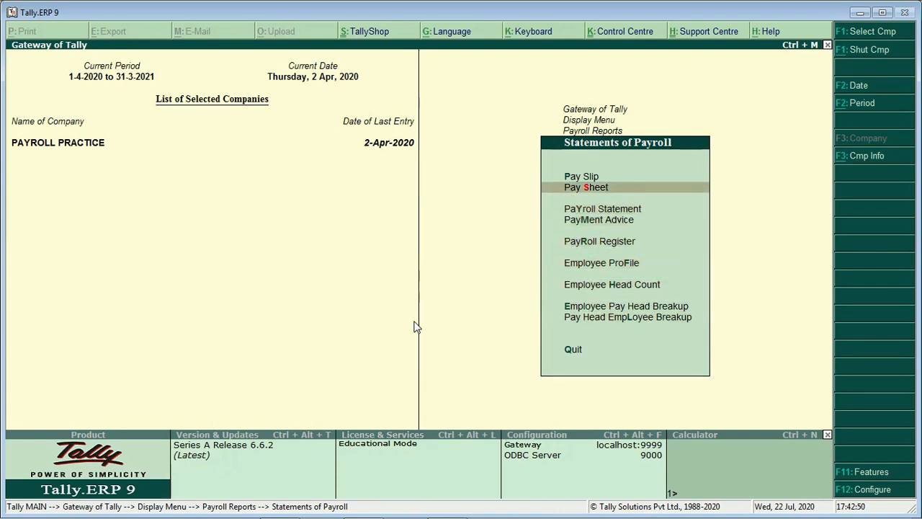